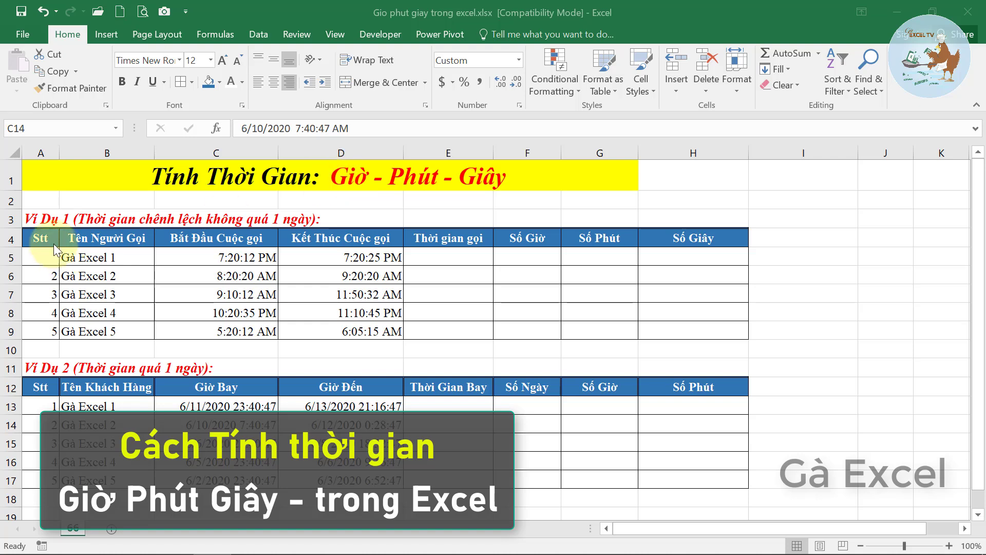
- Review both example tables, the caller names and the first call's start and end times
{"action": "left_click", "coordinate": [47, 221]}
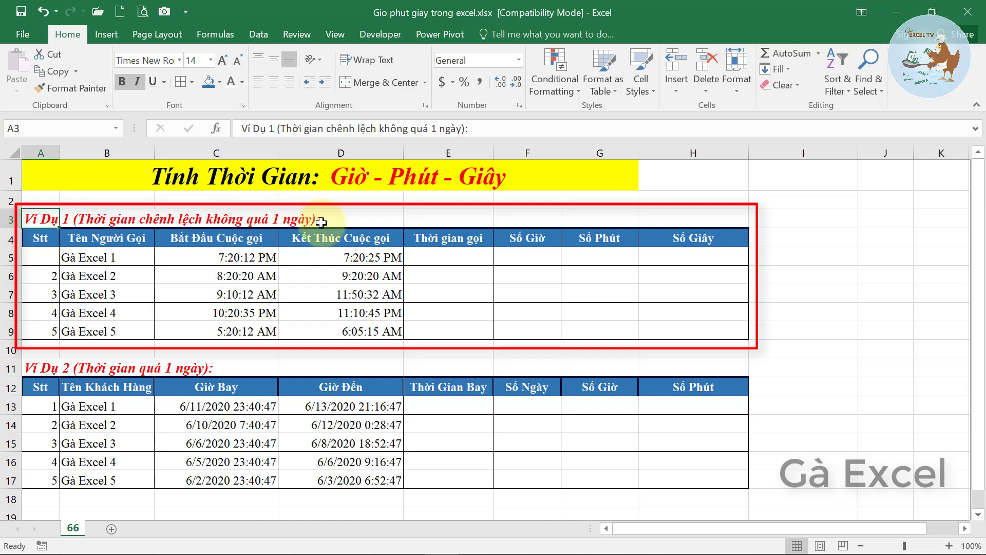
{"action": "left_click", "coordinate": [31, 367]}
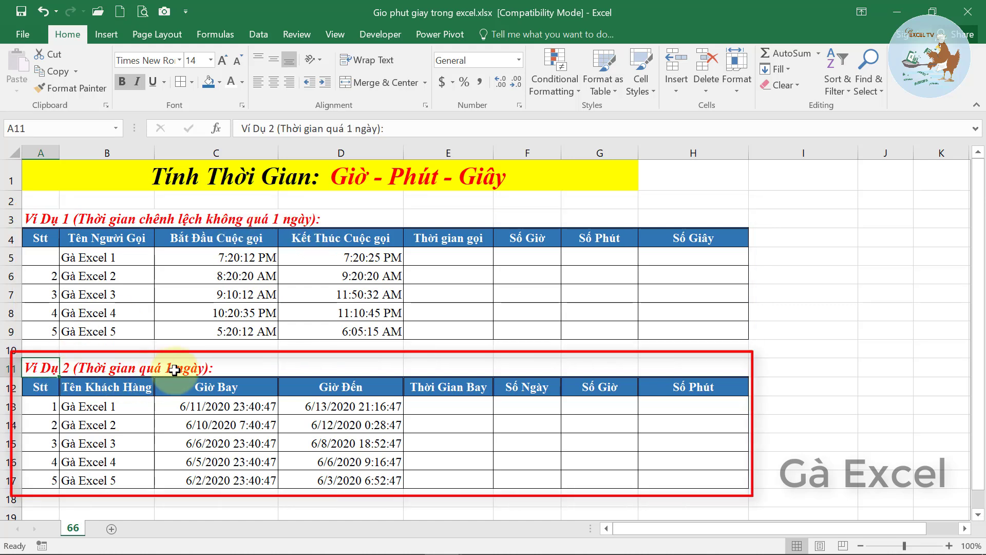
{"action": "left_click", "coordinate": [41, 238]}
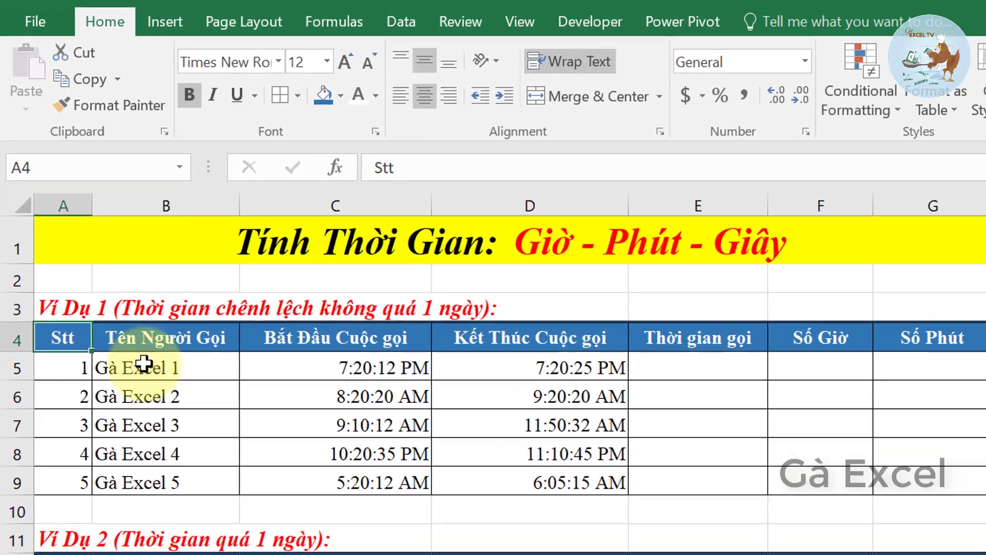
{"action": "left_click_drag", "start_coordinate": [82, 257], "coordinate": [97, 331]}
{"action": "left_click", "coordinate": [334, 370]}
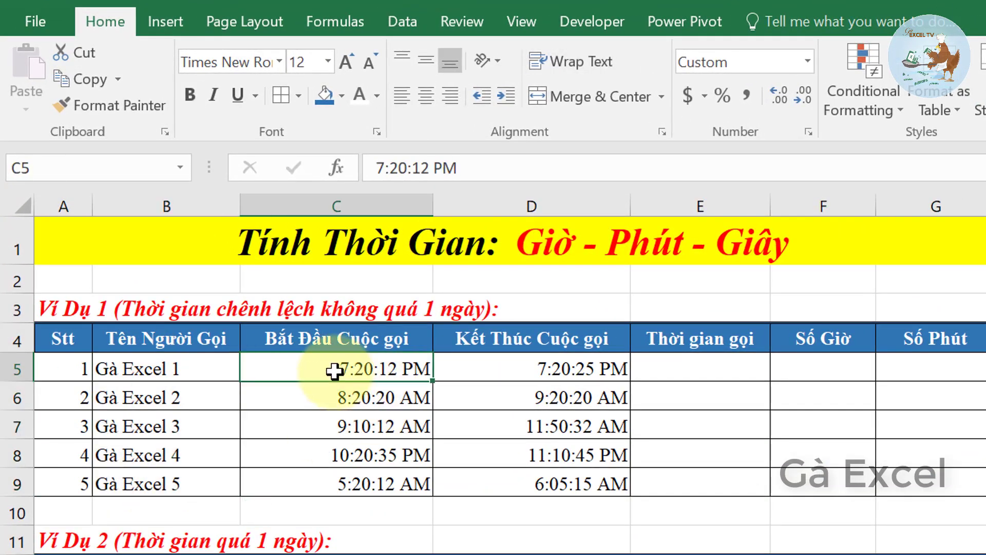
{"action": "left_click", "coordinate": [517, 363]}
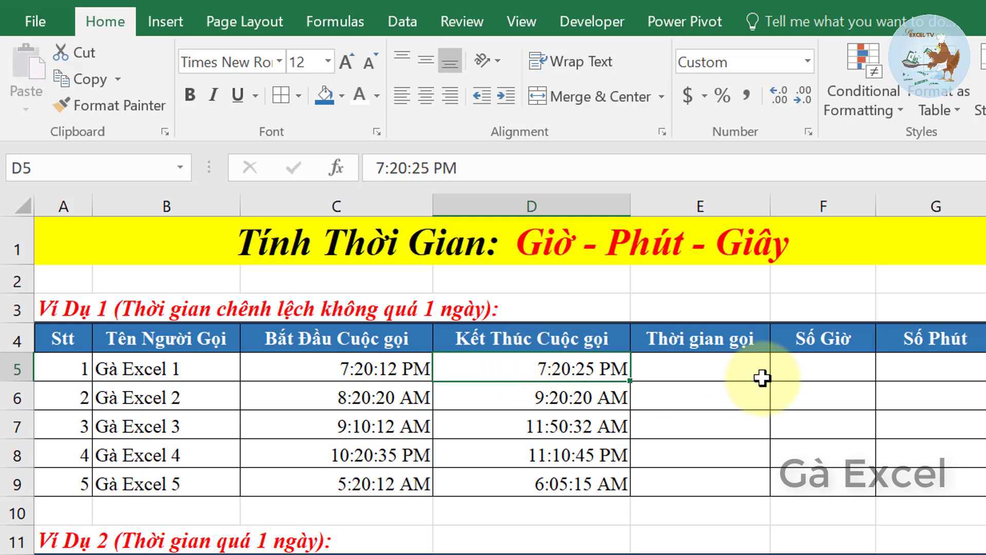
{"action": "left_click", "coordinate": [719, 368]}
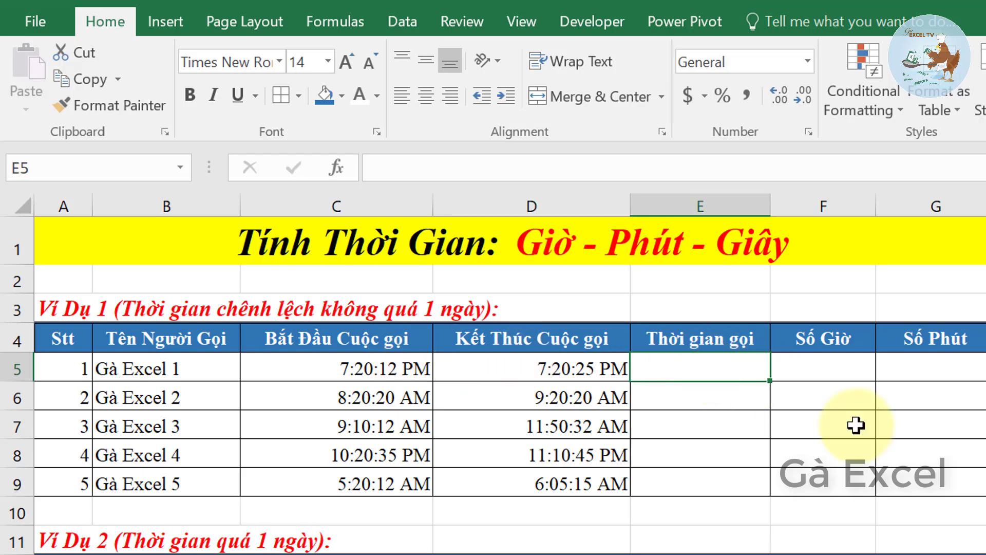
- Enter =D5-C5 in E5 and fill it down through E9
{"action": "left_click", "coordinate": [715, 366]}
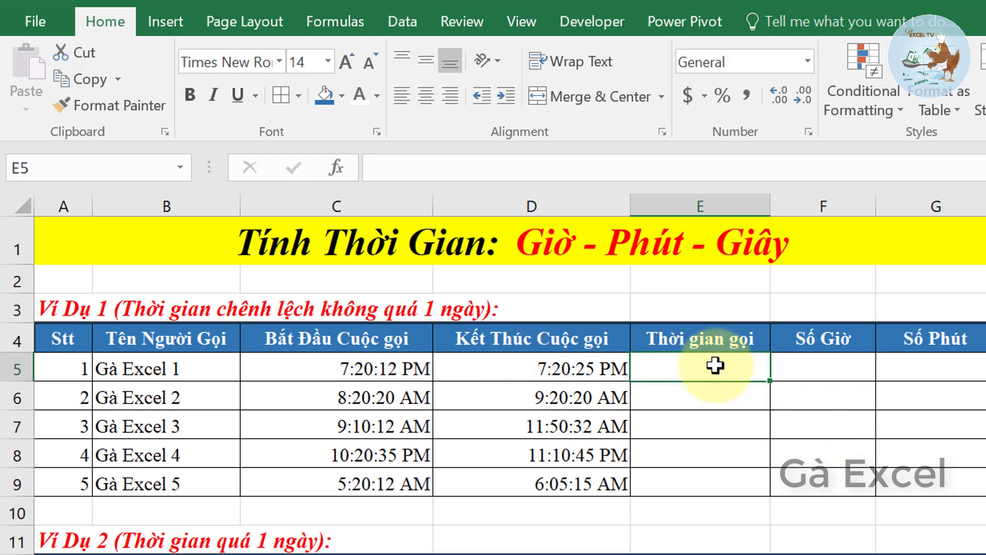
{"action": "type", "text": "="}
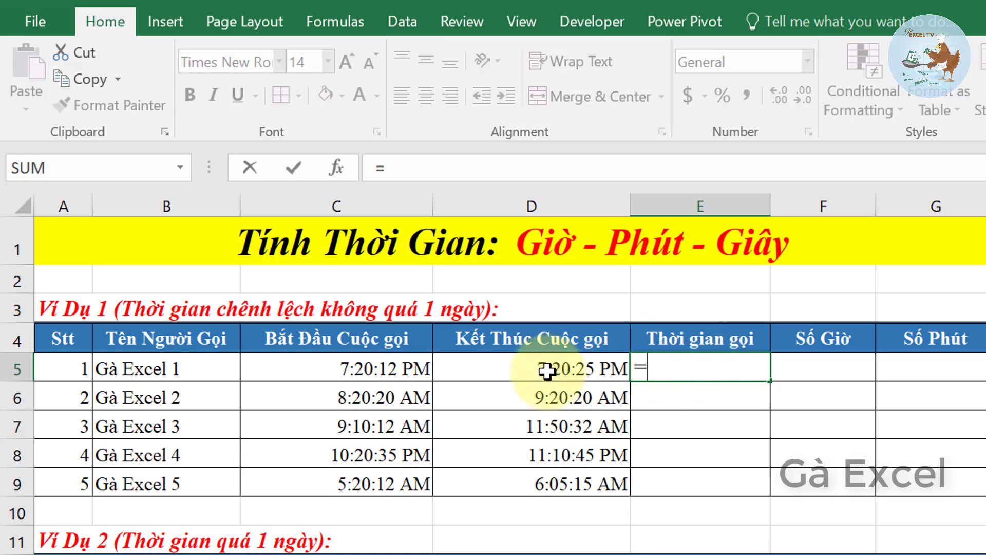
{"action": "left_click", "coordinate": [547, 370]}
{"action": "type", "text": "-"}
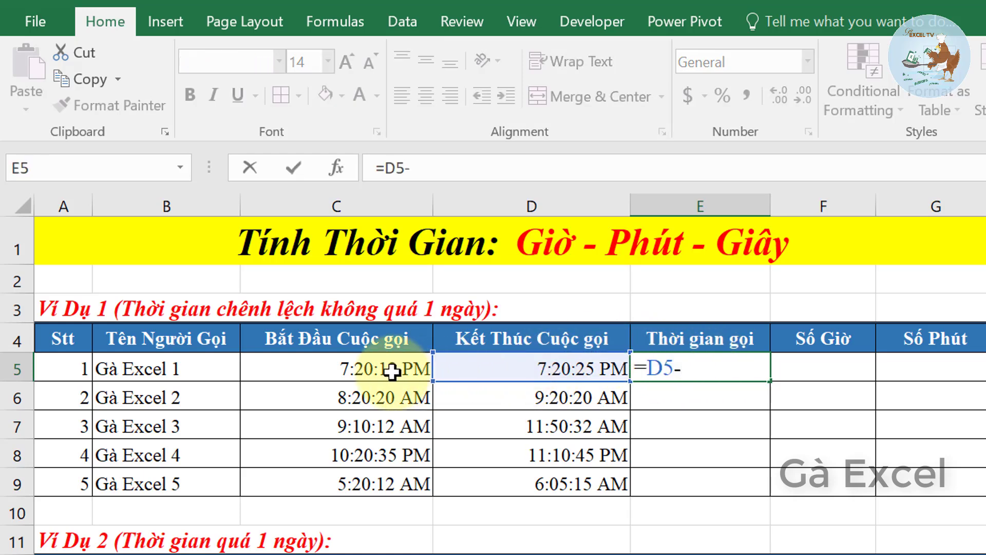
{"action": "left_click", "coordinate": [389, 366]}
{"action": "key", "text": "Return"}
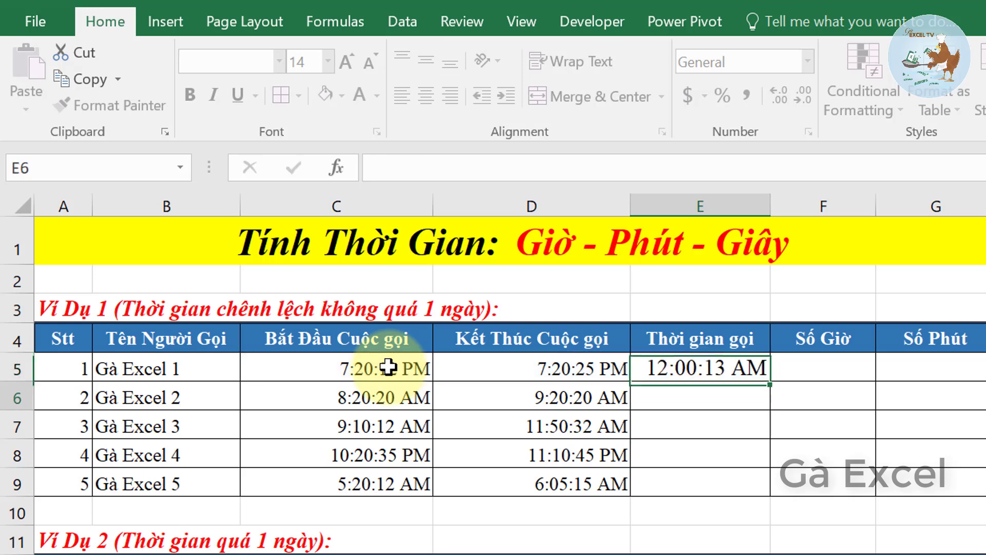
{"action": "left_click", "coordinate": [716, 361]}
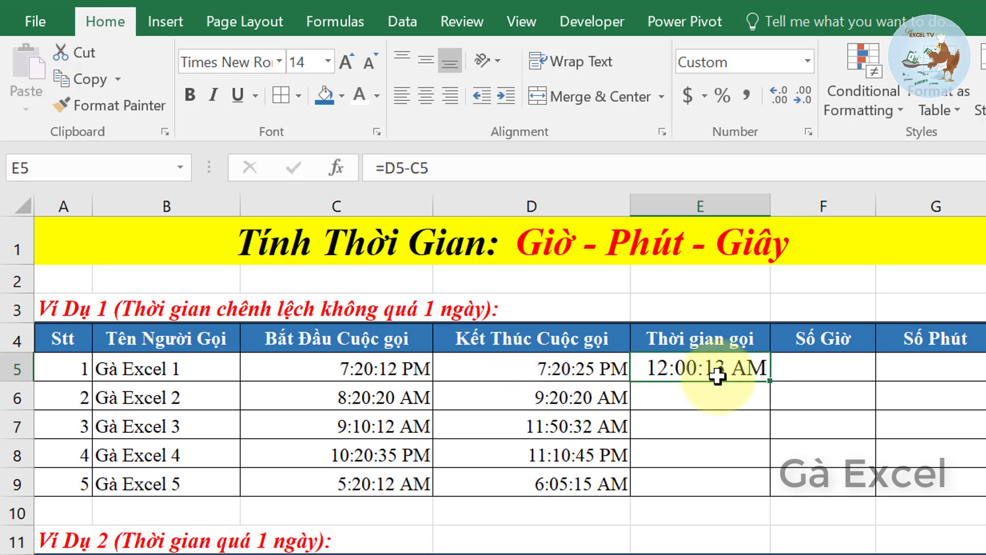
{"action": "double_click", "coordinate": [770, 380]}
{"action": "left_click_drag", "start_coordinate": [696, 370], "coordinate": [692, 472]}
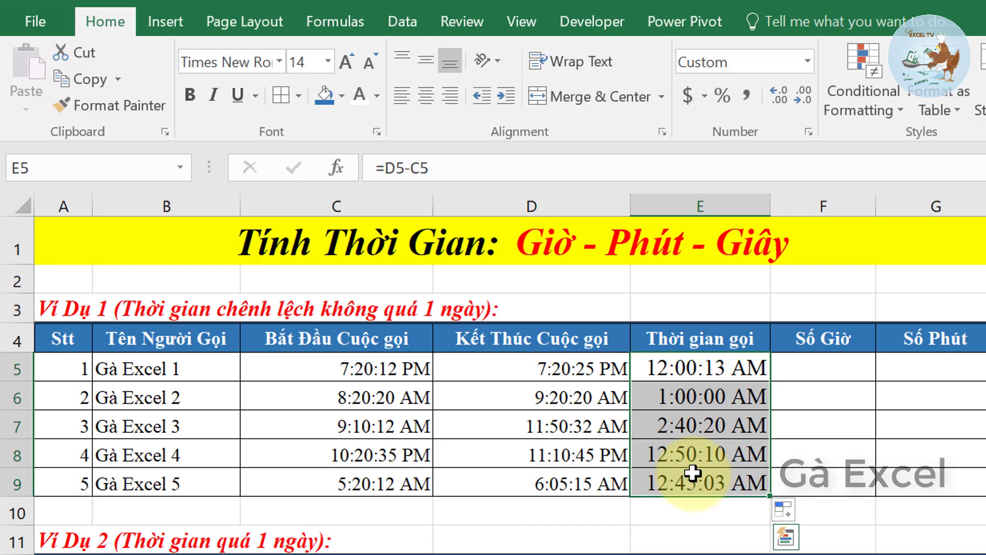
{"action": "left_click_drag", "start_coordinate": [691, 368], "coordinate": [693, 477]}
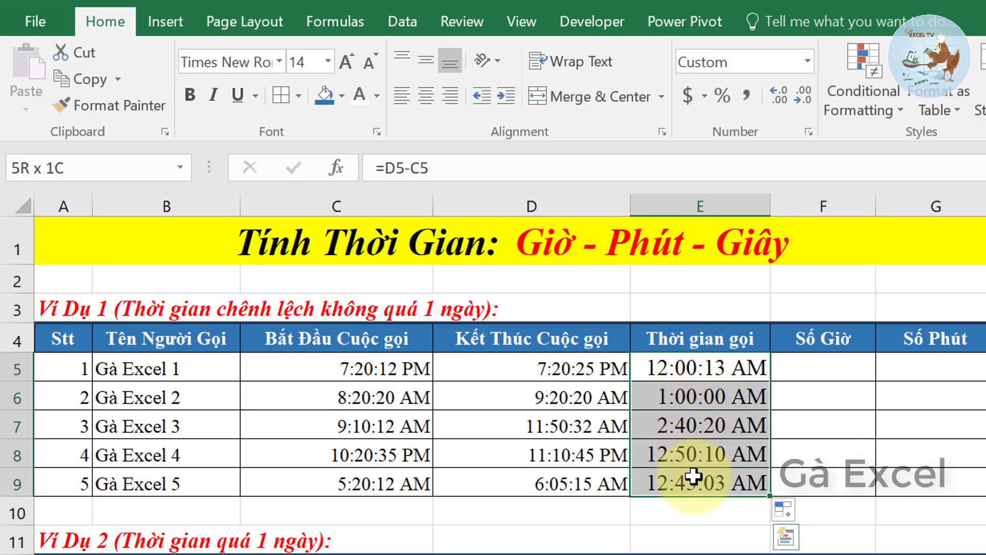
- Apply the custom [h]:mm:ss format to the call durations in E5:E9
{"action": "right_click", "coordinate": [693, 396]}
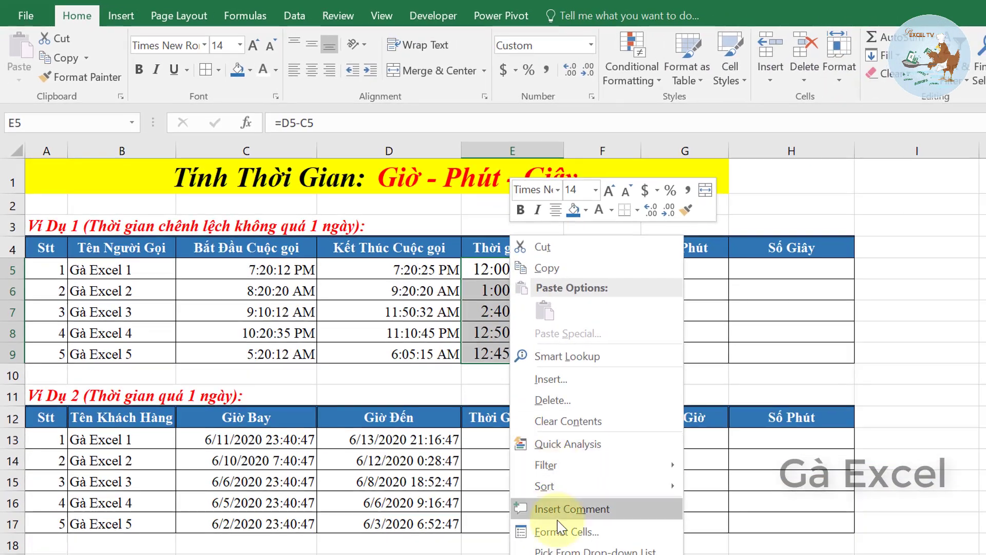
{"action": "left_click", "coordinate": [562, 532]}
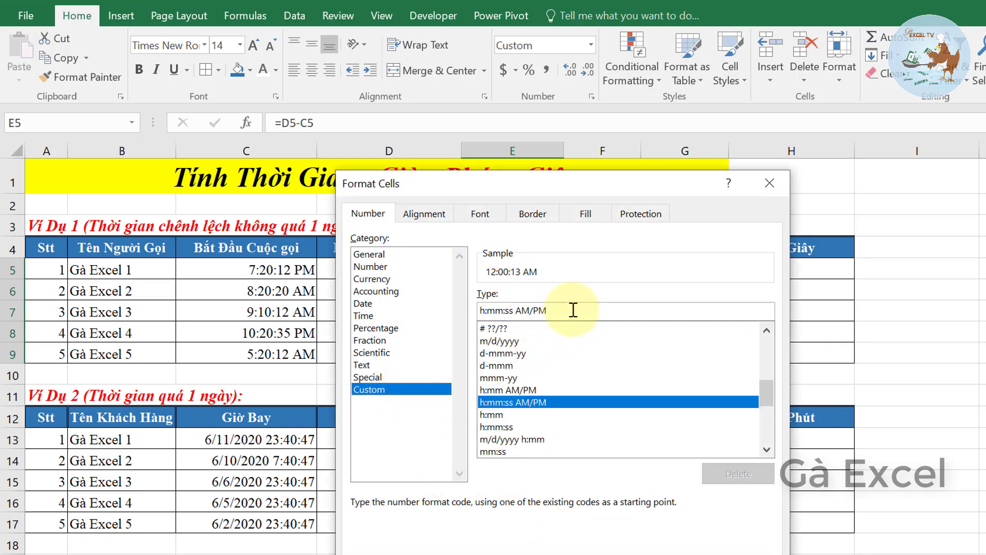
{"action": "left_click_drag", "start_coordinate": [569, 310], "coordinate": [458, 313]}
{"action": "type", "text": "[hu"}
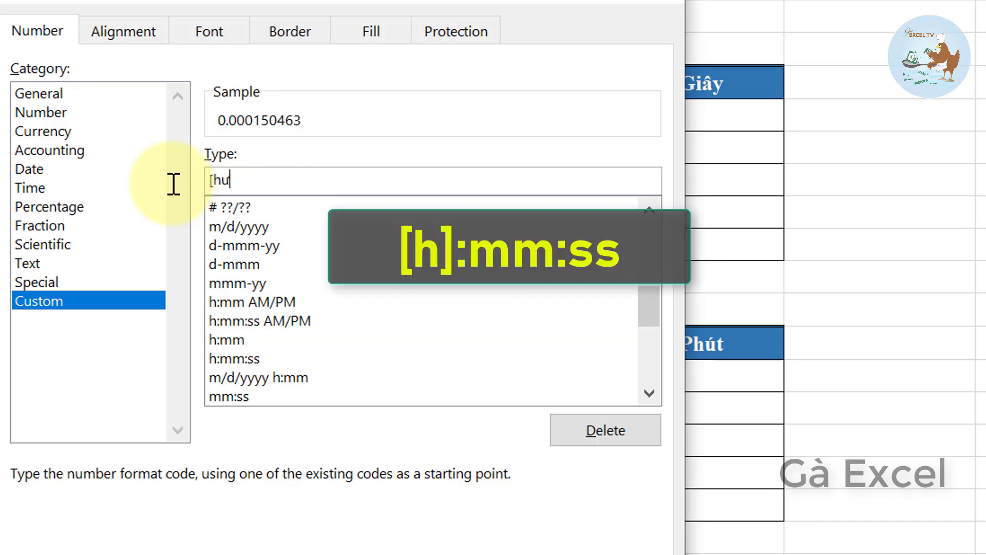
{"action": "key", "text": "BackSpace"}
{"action": "type", "text": "]:mm:"}
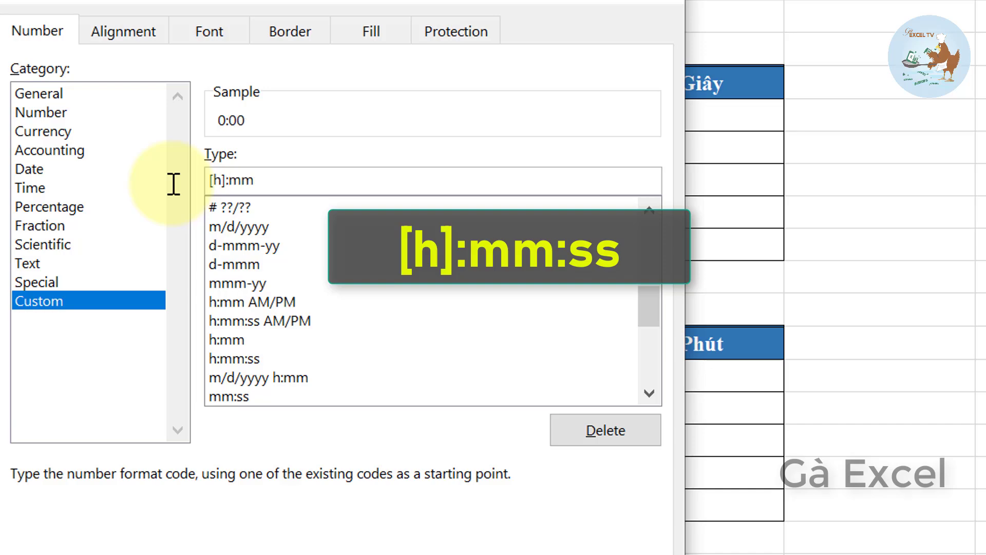
{"action": "type", "text": "ss"}
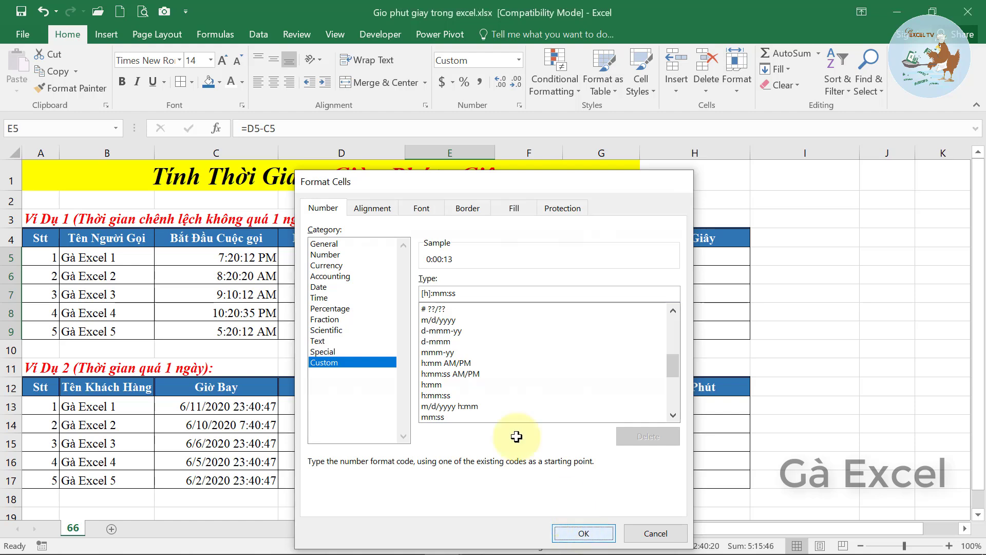
{"action": "left_click", "coordinate": [580, 535]}
{"action": "left_click_drag", "start_coordinate": [463, 313], "coordinate": [463, 278]}
{"action": "left_click", "coordinate": [462, 293]}
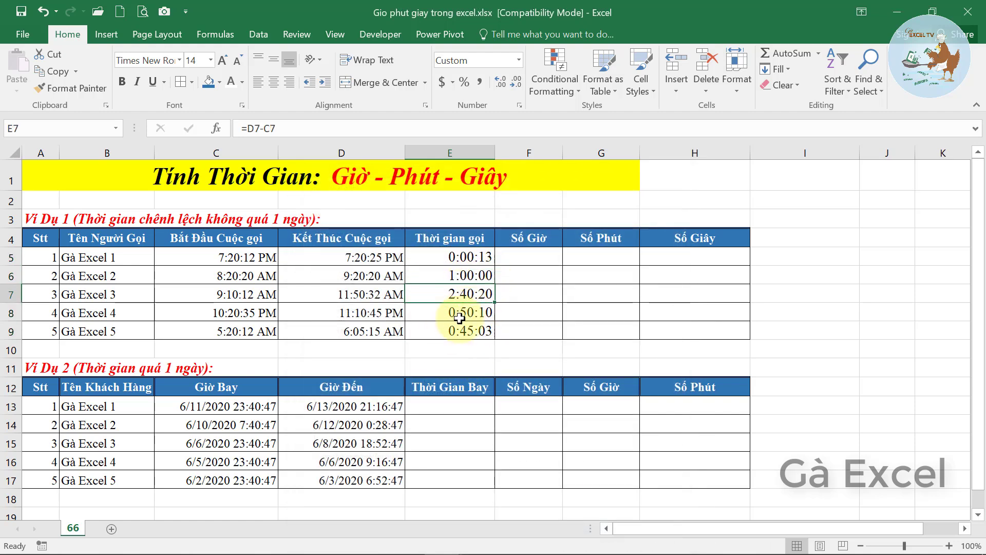
{"action": "left_click_drag", "start_coordinate": [465, 256], "coordinate": [466, 322]}
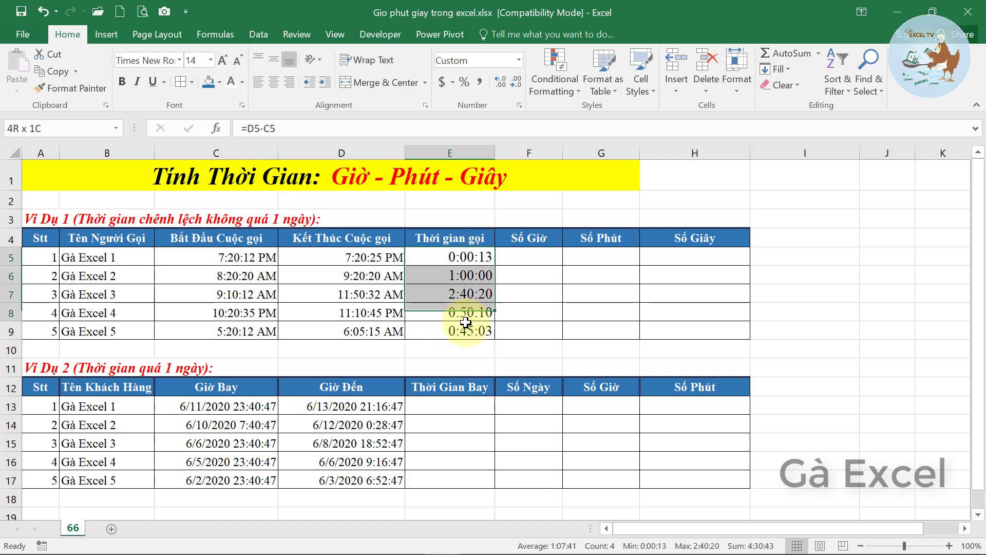
{"action": "left_click", "coordinate": [468, 257]}
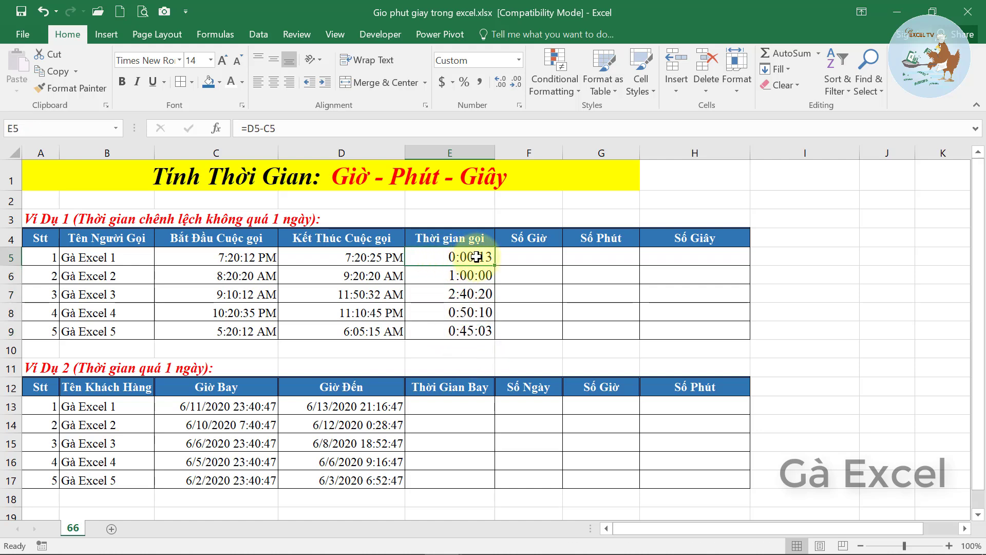
{"action": "left_click", "coordinate": [470, 277]}
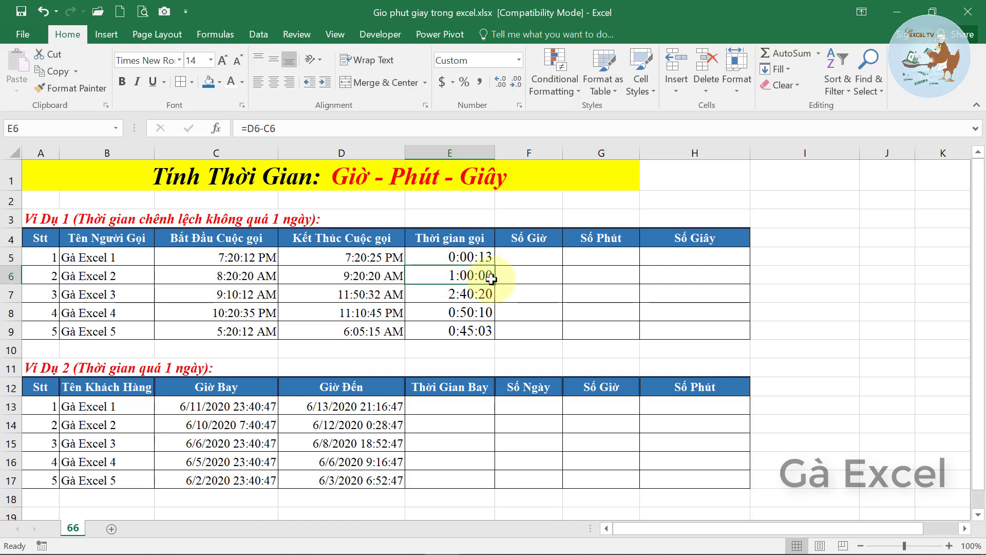
{"action": "left_click", "coordinate": [235, 277]}
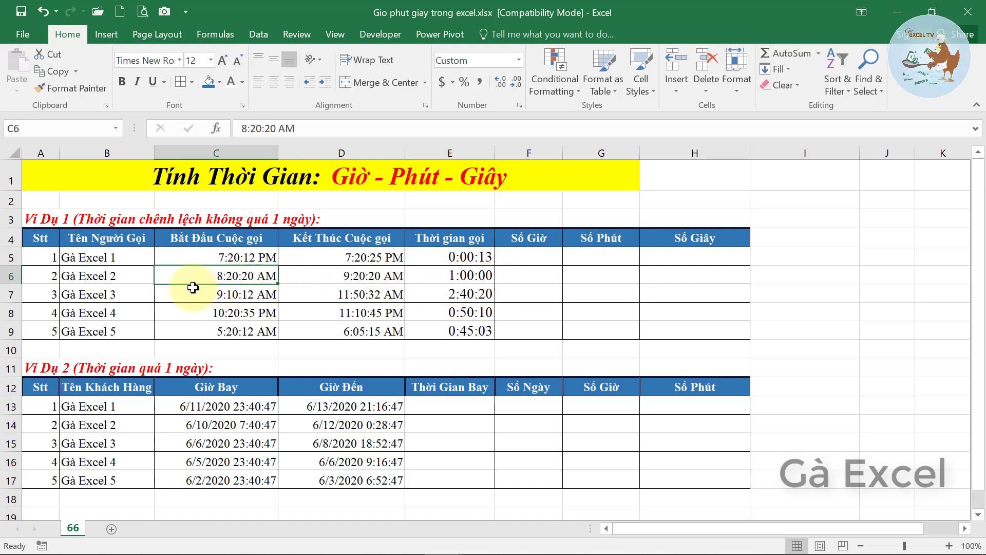
{"action": "left_click", "coordinate": [366, 280]}
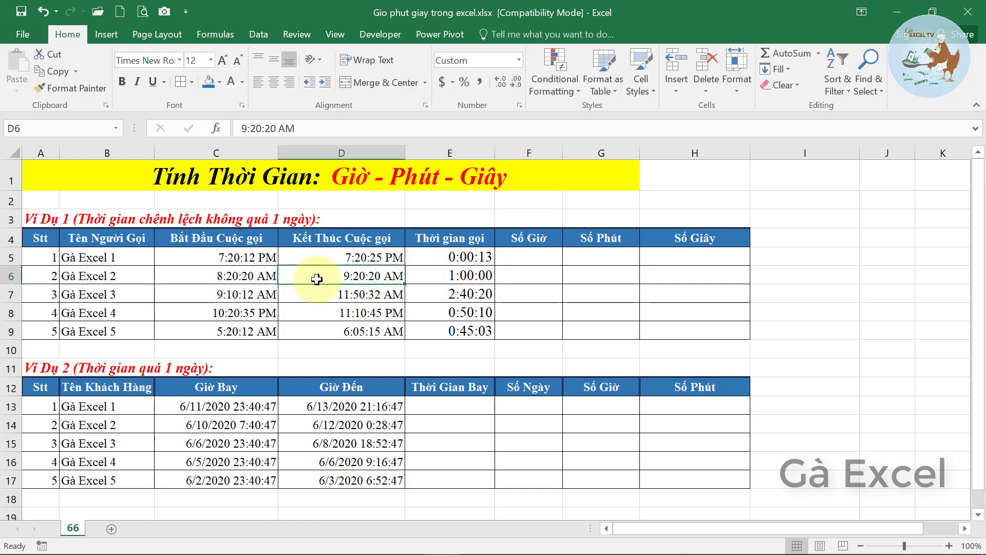
{"action": "left_click", "coordinate": [465, 294]}
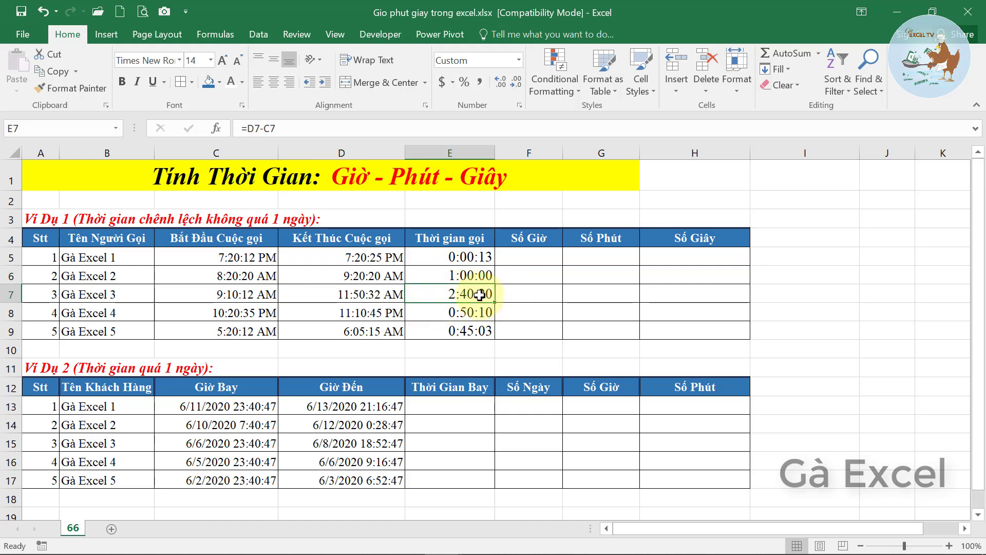
{"action": "left_click_drag", "start_coordinate": [456, 254], "coordinate": [452, 329]}
{"action": "left_click", "coordinate": [531, 257]}
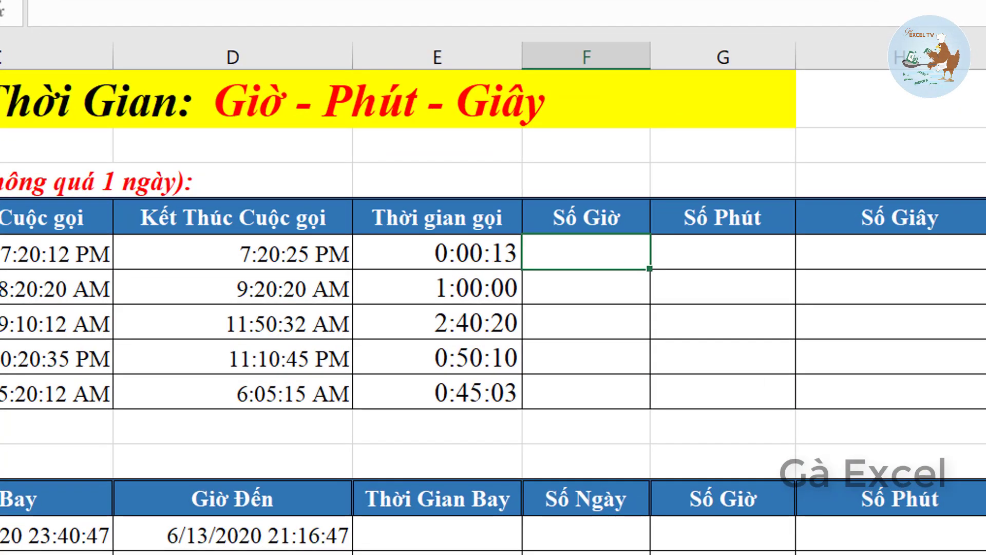
- Type =HOUR(E5)+MINUTE(E5)/60+SECOND(E5)/3600 in F5 to convert the duration to hours
{"action": "type", "text": "=ho"}
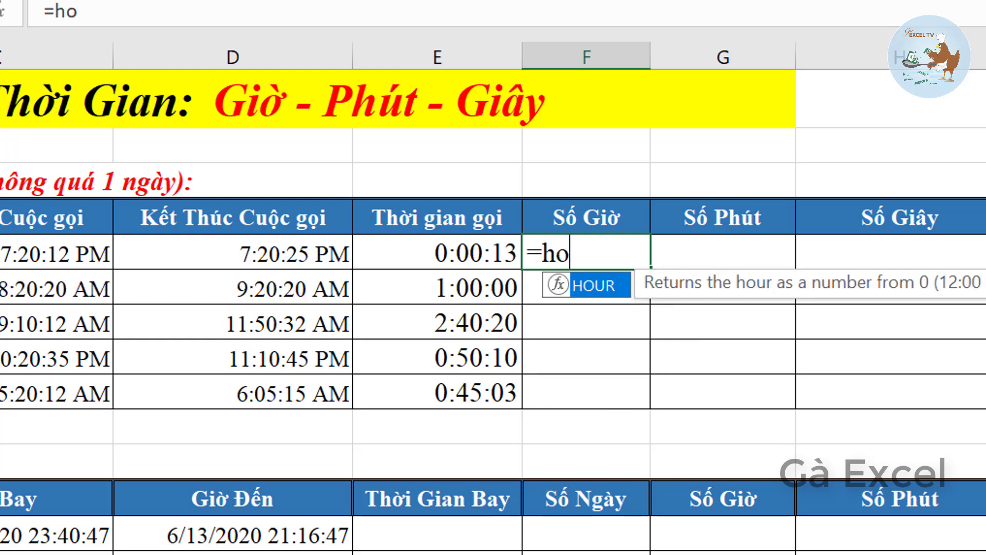
{"action": "type", "text": "ur("}
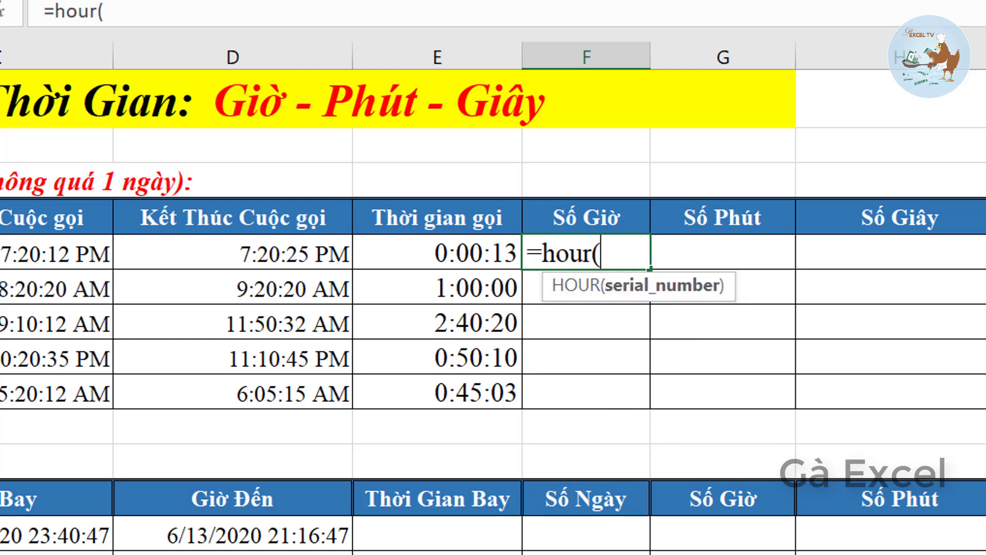
{"action": "left_click", "coordinate": [427, 241]}
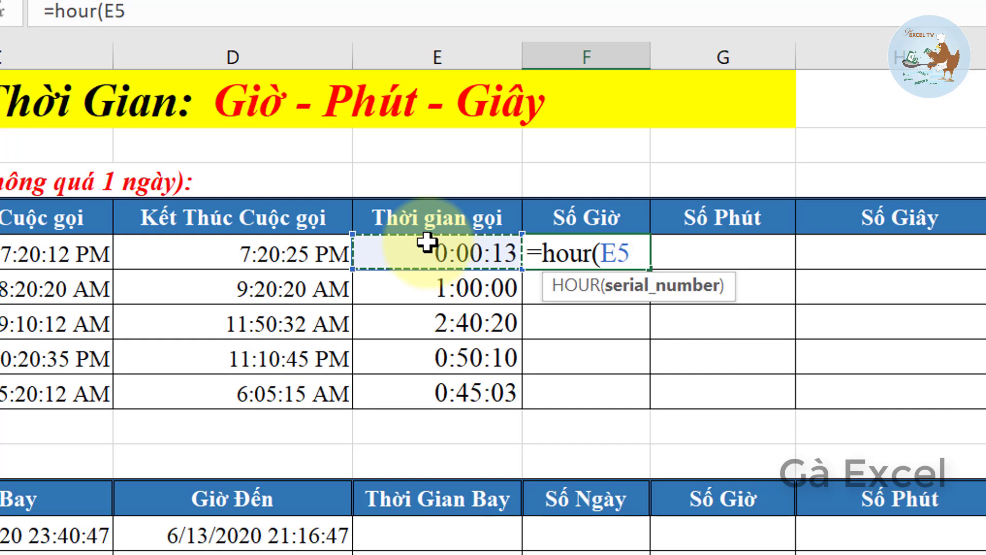
{"action": "type", "text": ")"}
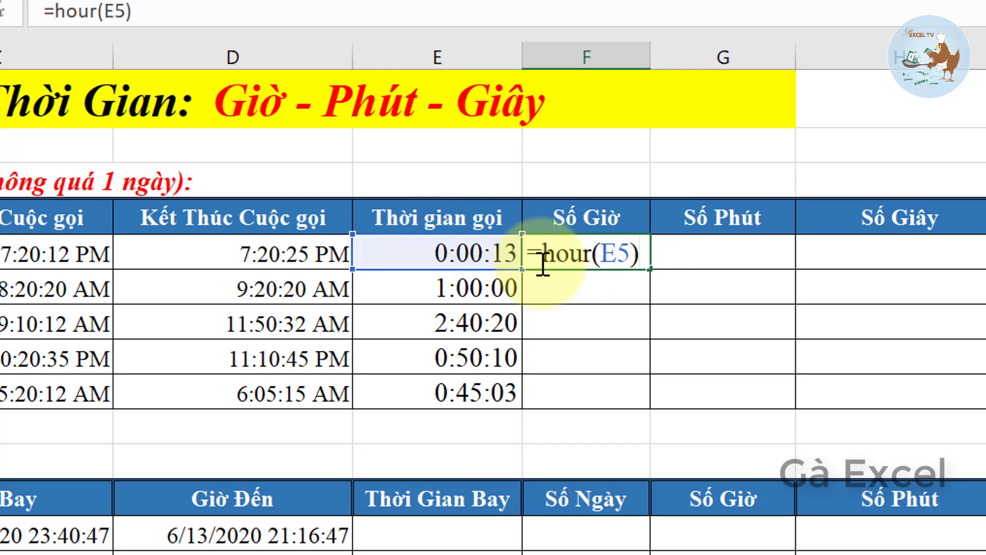
{"action": "type", "text": "+"}
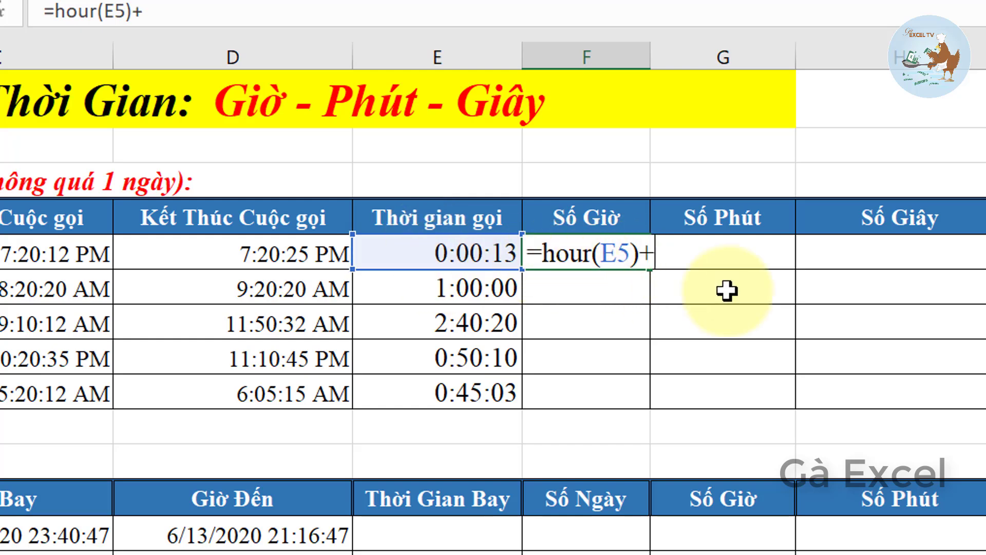
{"action": "type", "text": "minu"}
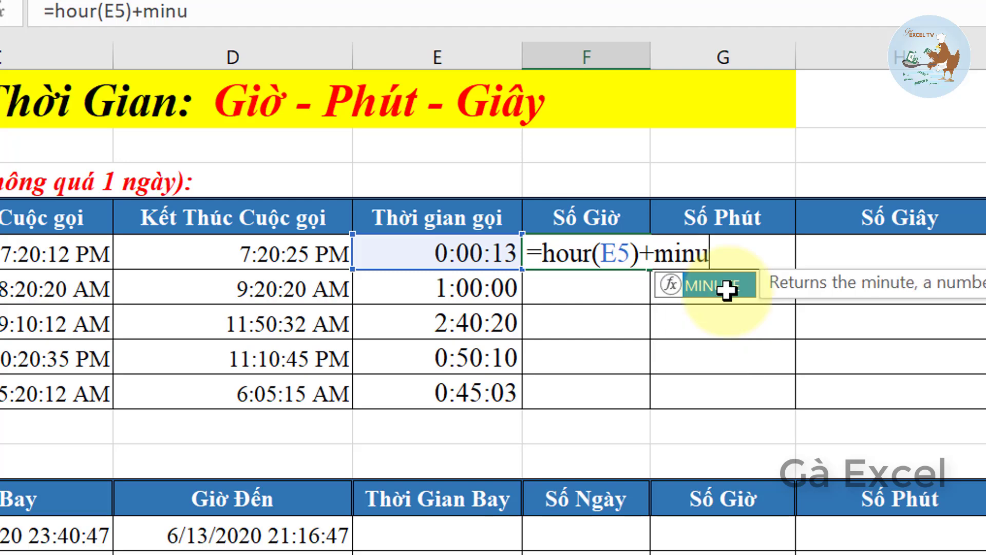
{"action": "key", "text": "Tab"}
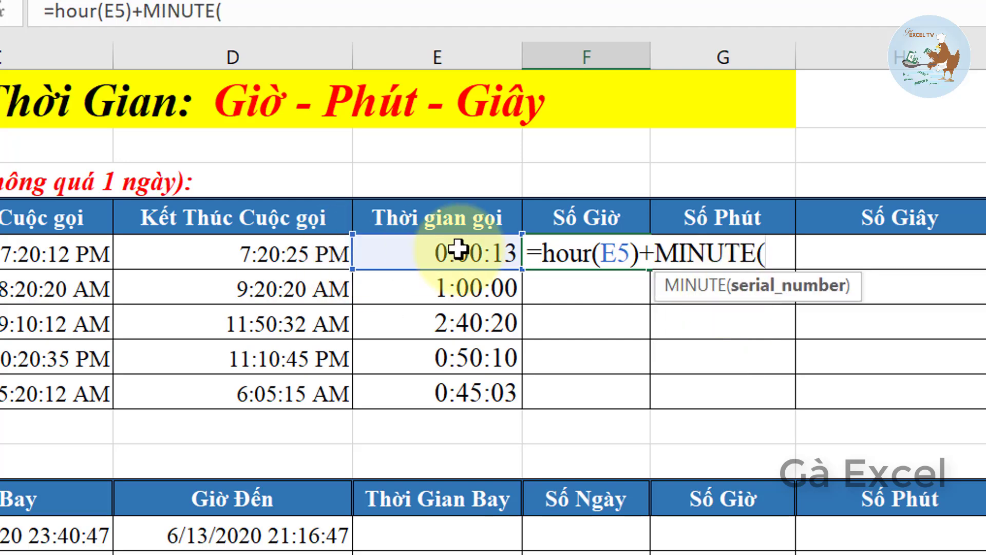
{"action": "left_click", "coordinate": [458, 250]}
{"action": "type", "text": ")/"}
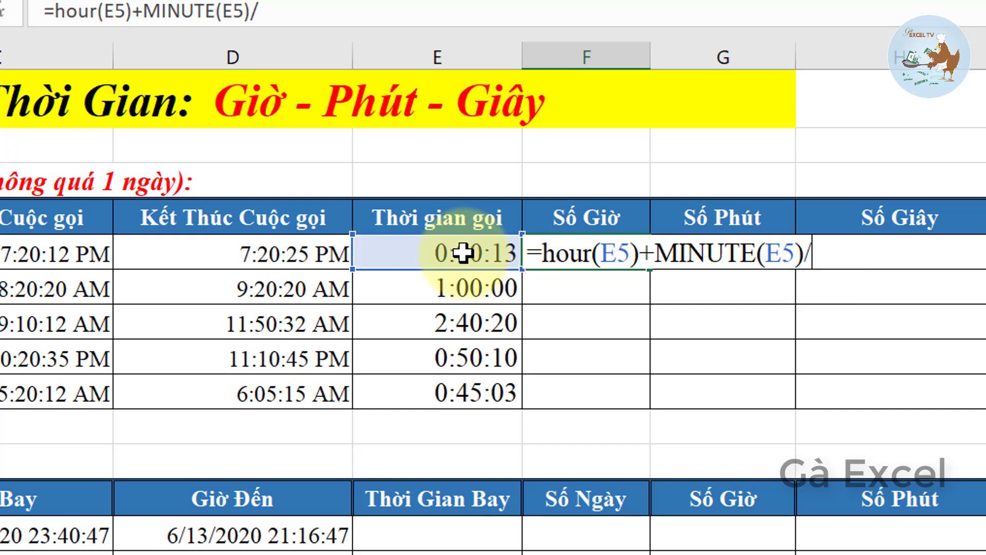
{"action": "type", "text": "60+"}
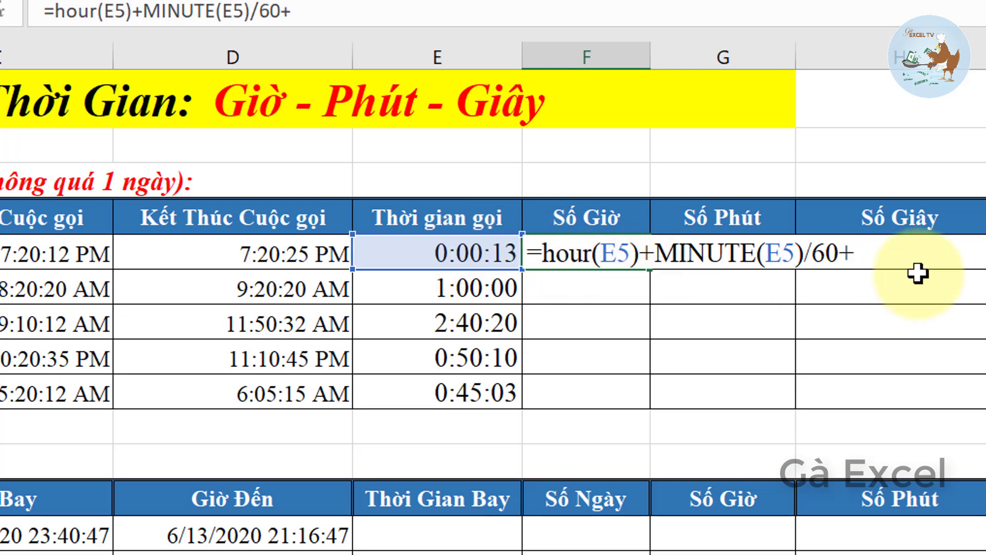
{"action": "type", "text": "seco"}
{"action": "key", "text": "Tab"}
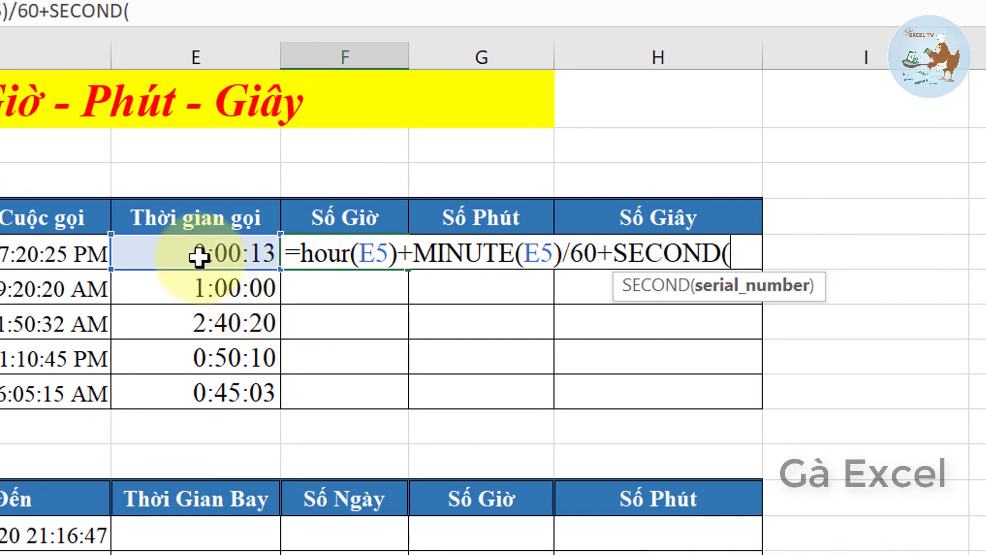
{"action": "left_click", "coordinate": [199, 257]}
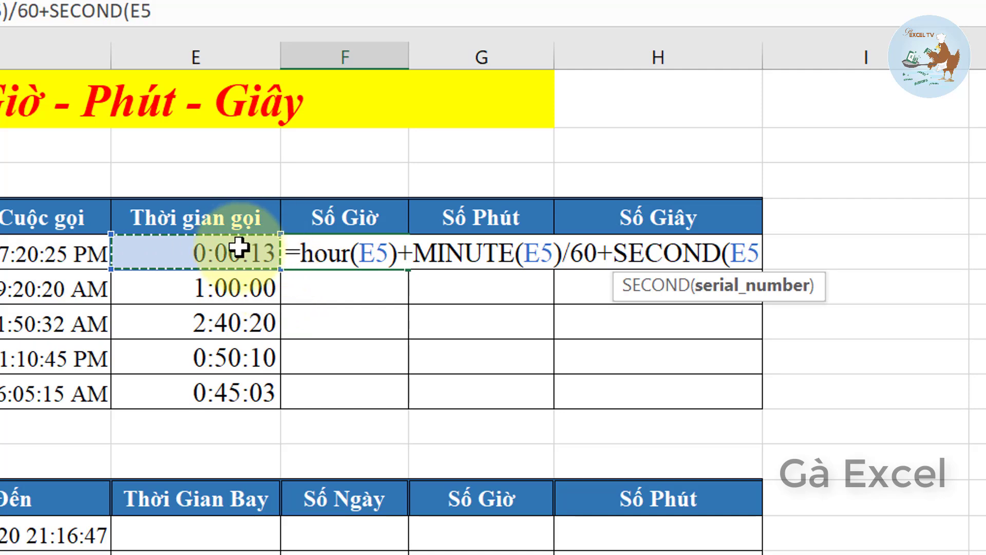
{"action": "type", "text": ")"}
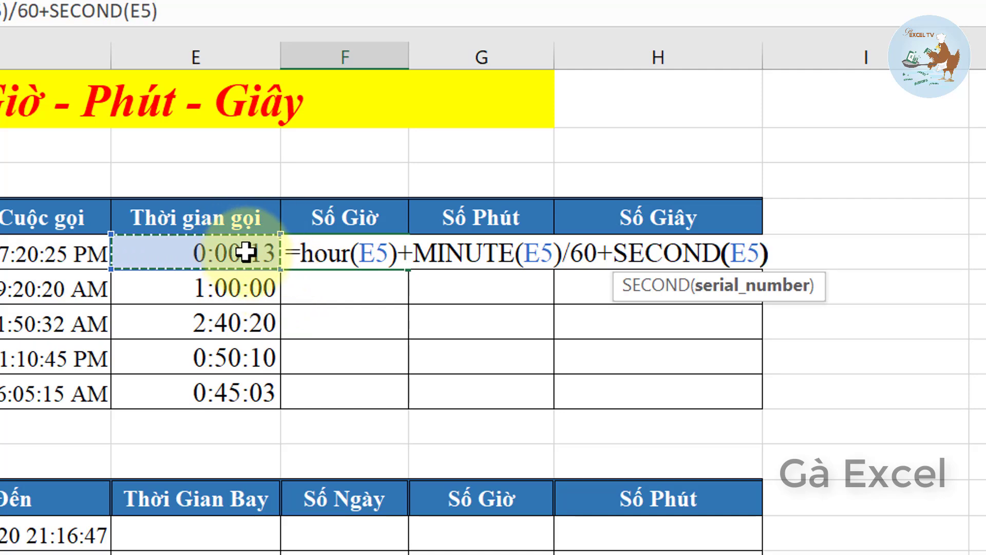
{"action": "type", "text": "/36"}
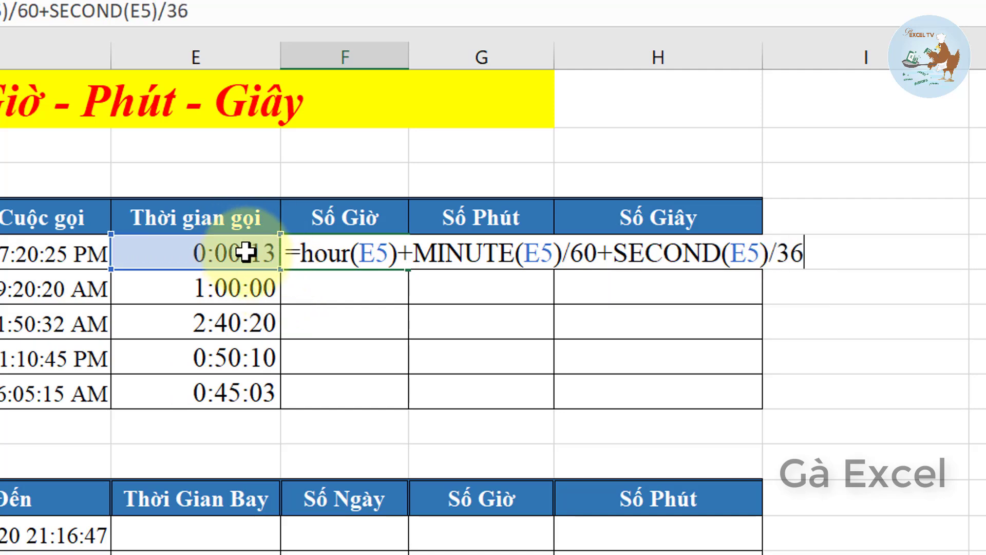
{"action": "type", "text": "00"}
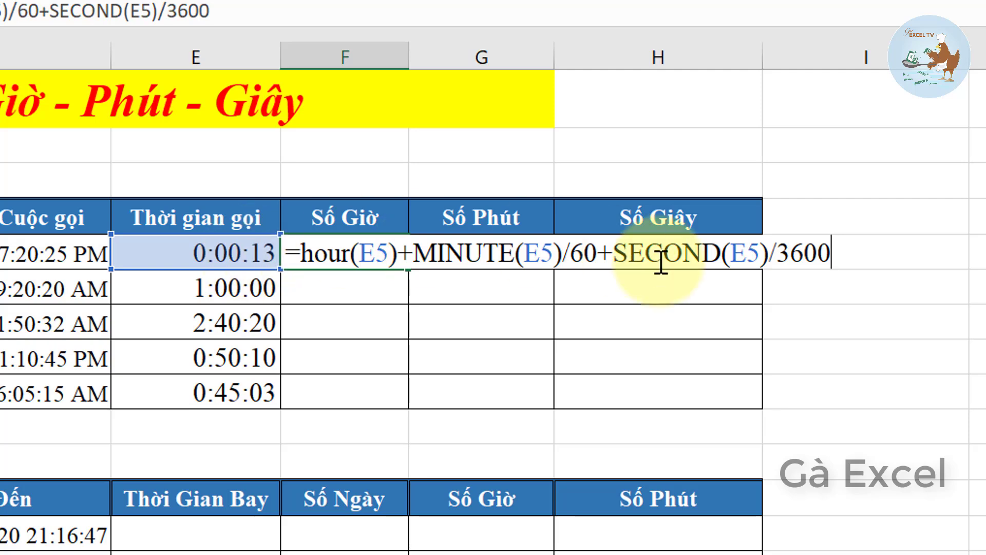
- Commit the hours formula in F5 and copy it down to F9
{"action": "key", "text": "Return"}
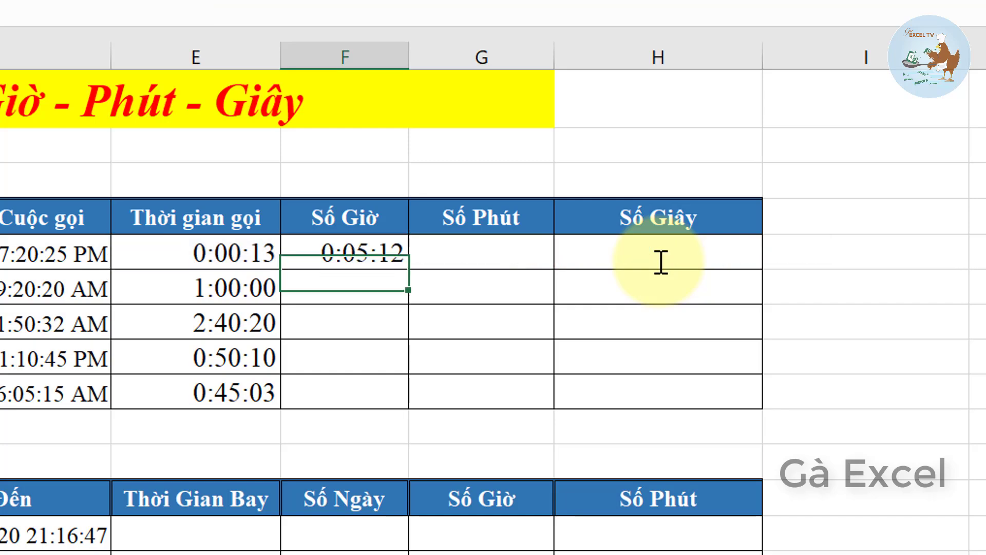
{"action": "key", "text": "Up"}
{"action": "double_click", "coordinate": [413, 275]}
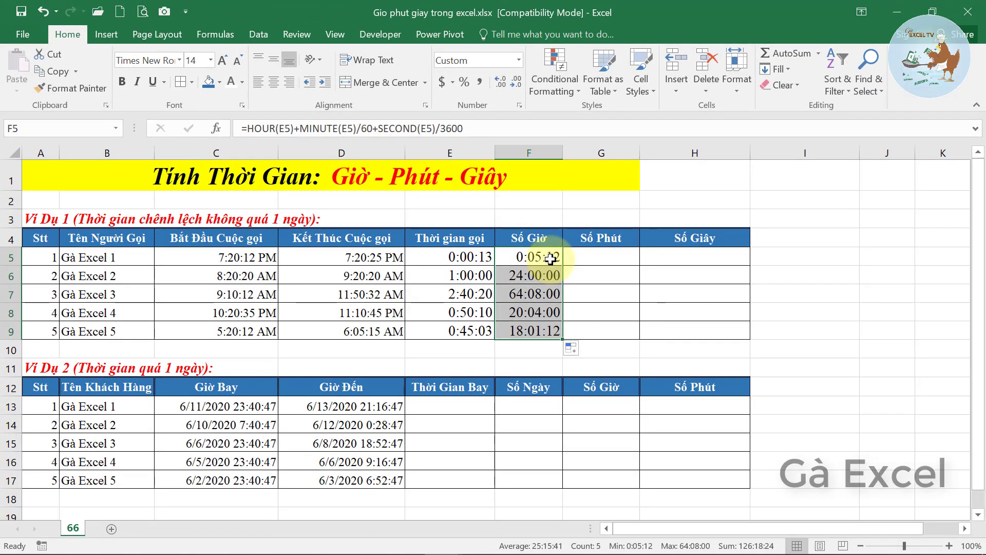
- Format the hours results F5:F9 with the General number format
{"action": "right_click", "coordinate": [532, 259]}
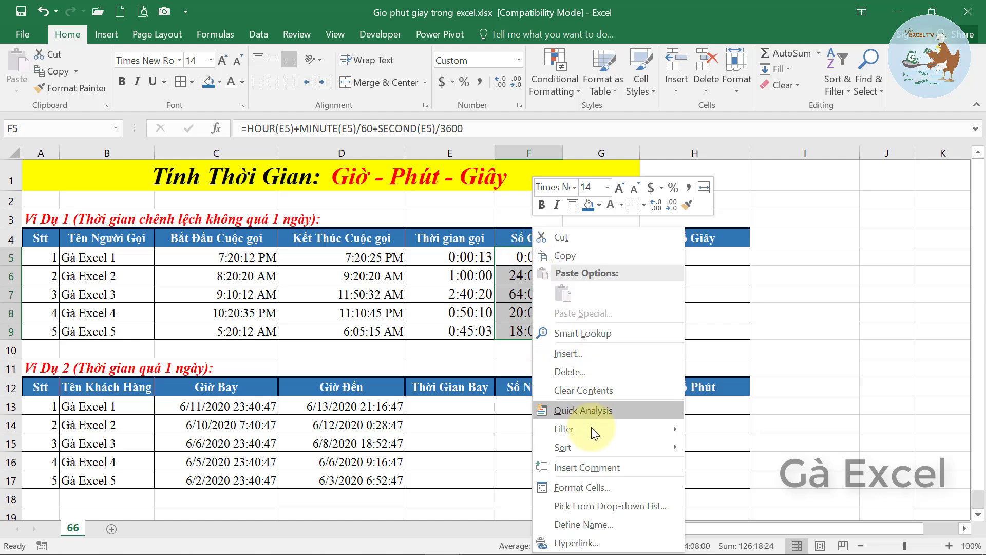
{"action": "left_click", "coordinate": [595, 483]}
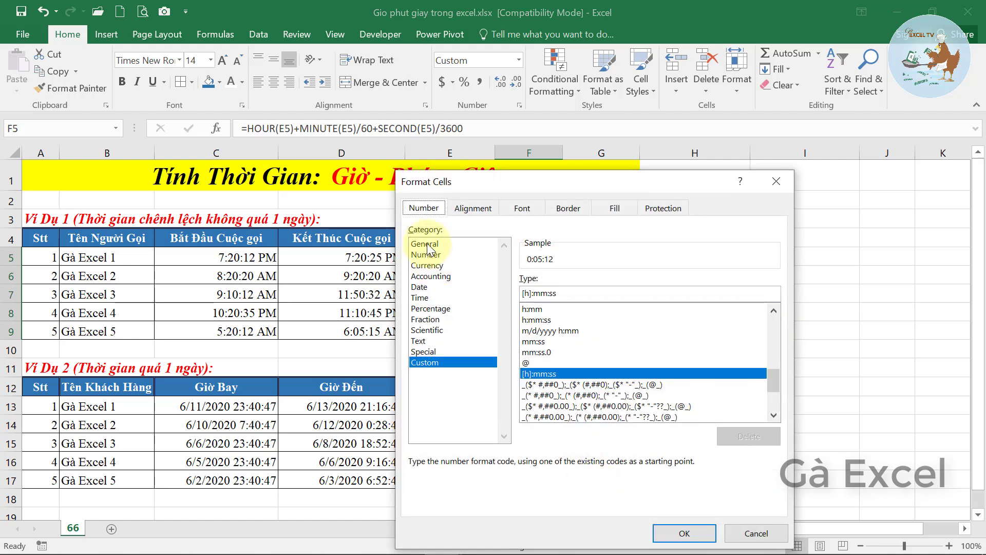
{"action": "left_click", "coordinate": [426, 245]}
{"action": "left_click", "coordinate": [430, 255]}
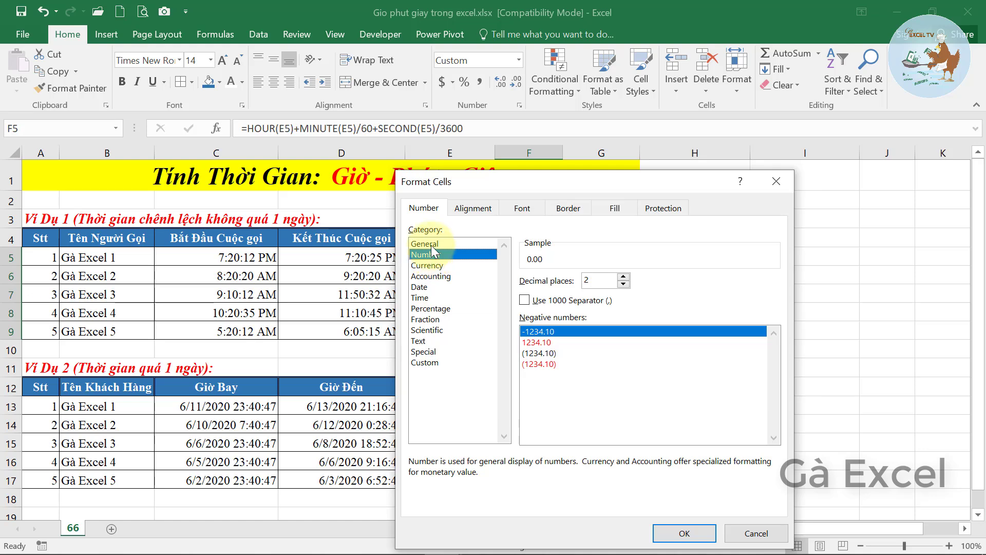
{"action": "left_click", "coordinate": [431, 245]}
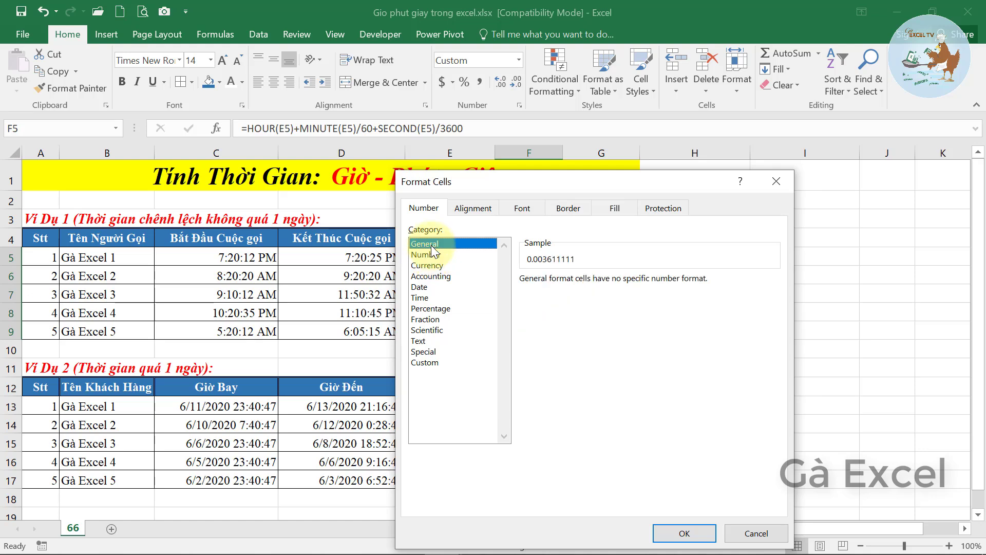
{"action": "left_click", "coordinate": [689, 533]}
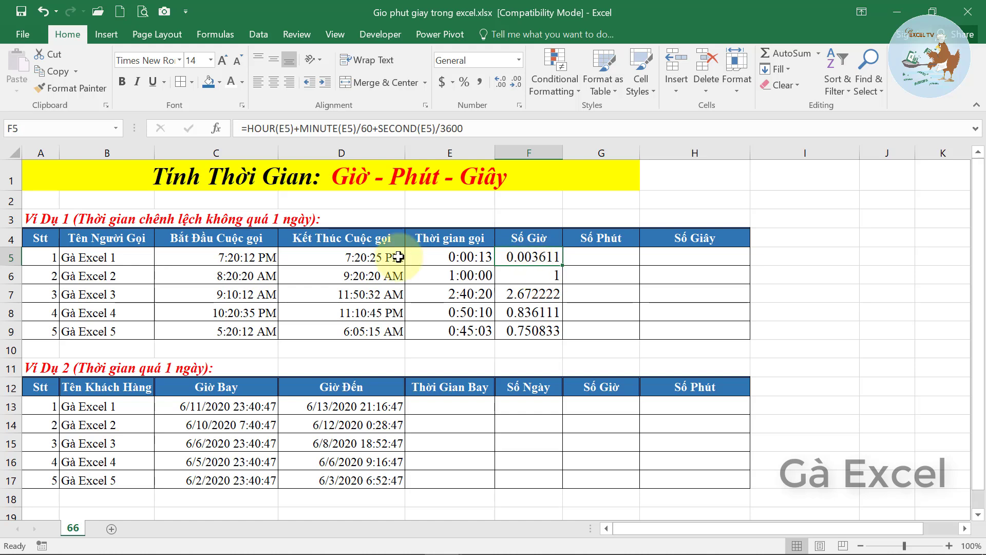
- Check the duration and hours formulas in E5, F5, E6 and F6
{"action": "left_click", "coordinate": [437, 257]}
{"action": "left_click", "coordinate": [533, 257]}
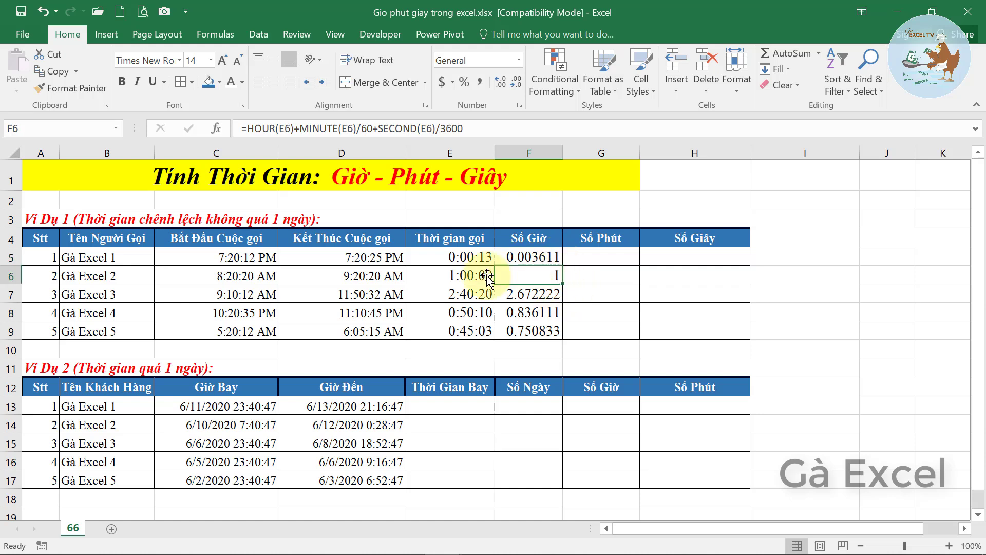
{"action": "left_click", "coordinate": [460, 277]}
{"action": "left_click", "coordinate": [518, 275]}
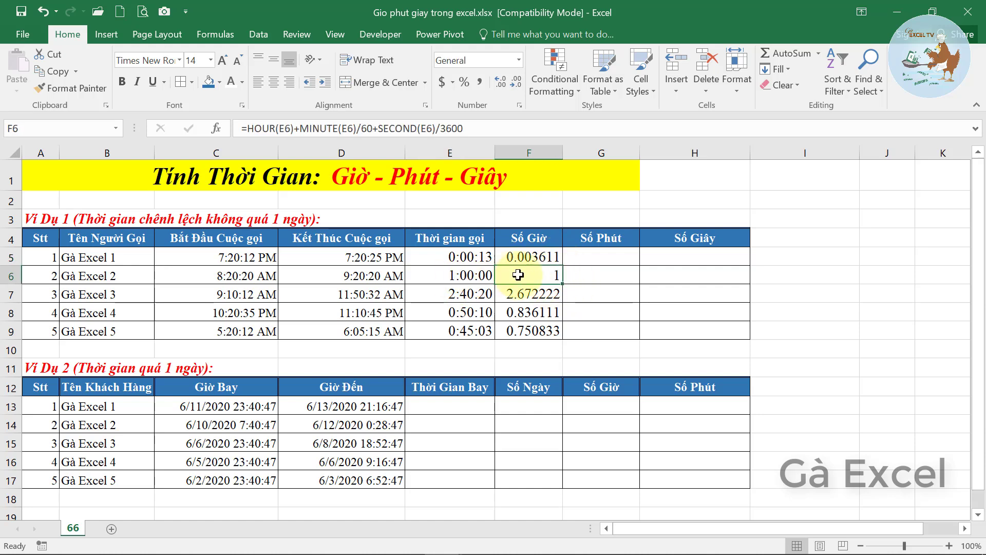
- Apply Comma Style to F5:F9 and increase it to four decimal places
{"action": "left_click_drag", "start_coordinate": [519, 257], "coordinate": [529, 331]}
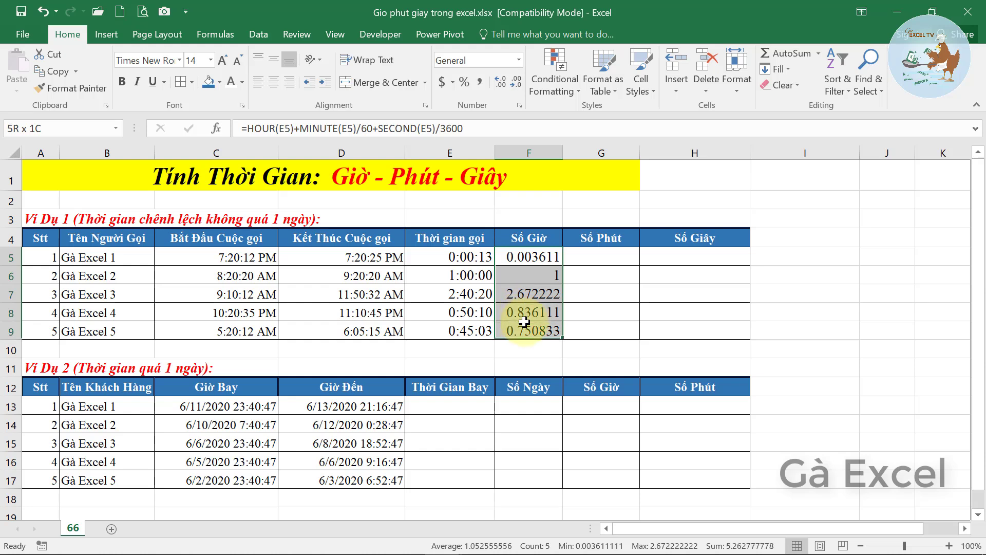
{"action": "left_click", "coordinate": [480, 82]}
{"action": "scroll", "coordinate": [514, 85], "scroll_direction": "down", "scroll_amount": 8}
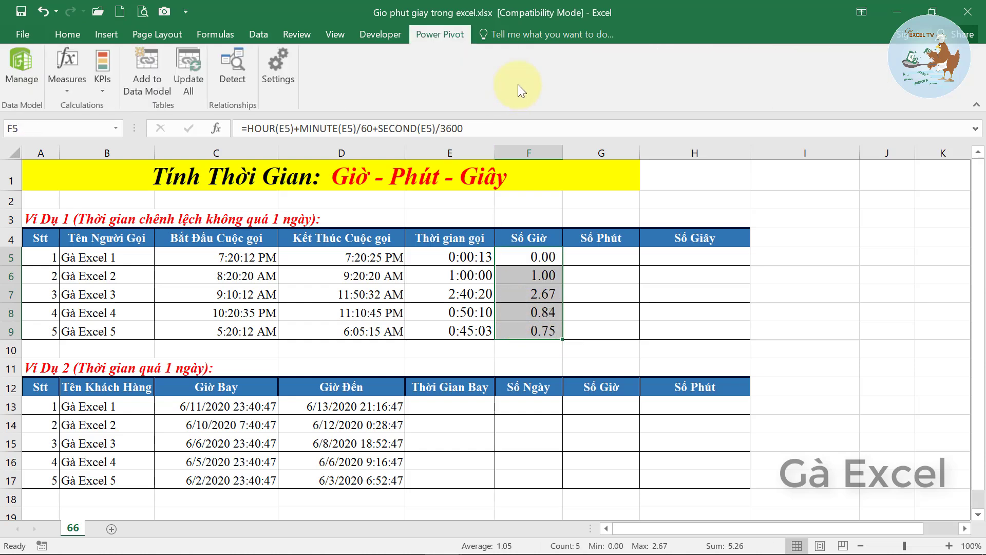
{"action": "left_click", "coordinate": [66, 37]}
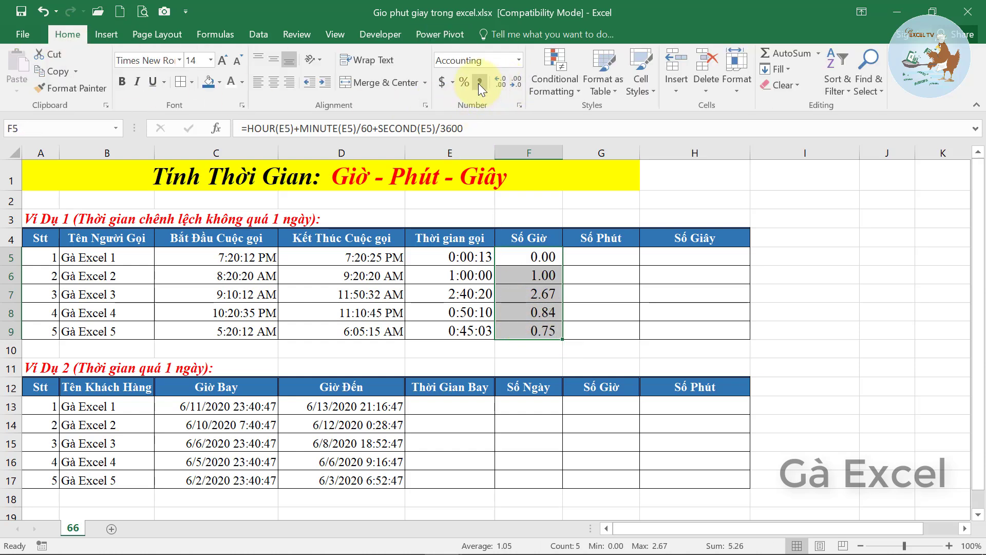
{"action": "left_click", "coordinate": [503, 82]}
{"action": "left_click", "coordinate": [503, 82]}
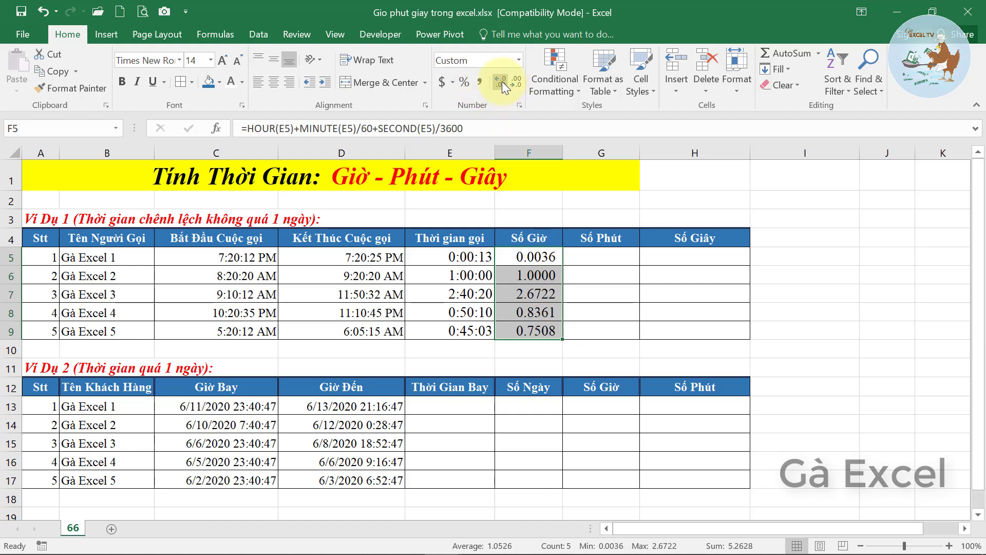
{"action": "left_click", "coordinate": [534, 257]}
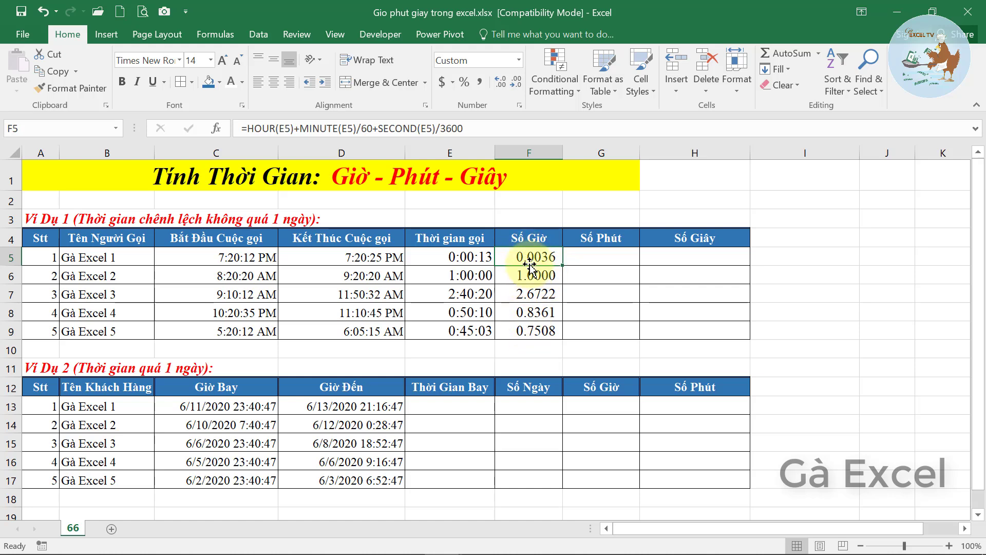
{"action": "left_click", "coordinate": [603, 257]}
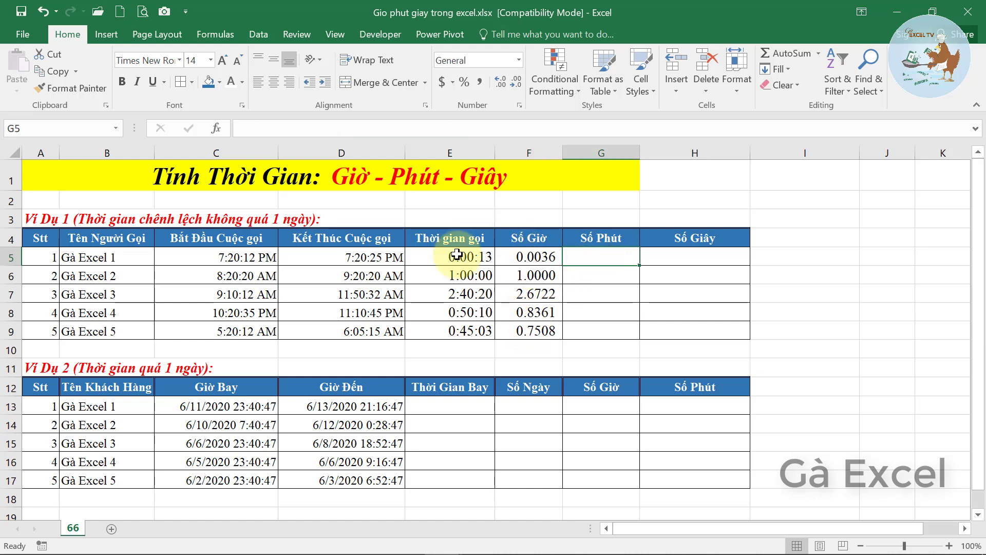
- Start G5's minutes formula with HOUR(E5)*60 plus MINUTE(E5)
{"action": "left_click", "coordinate": [534, 256]}
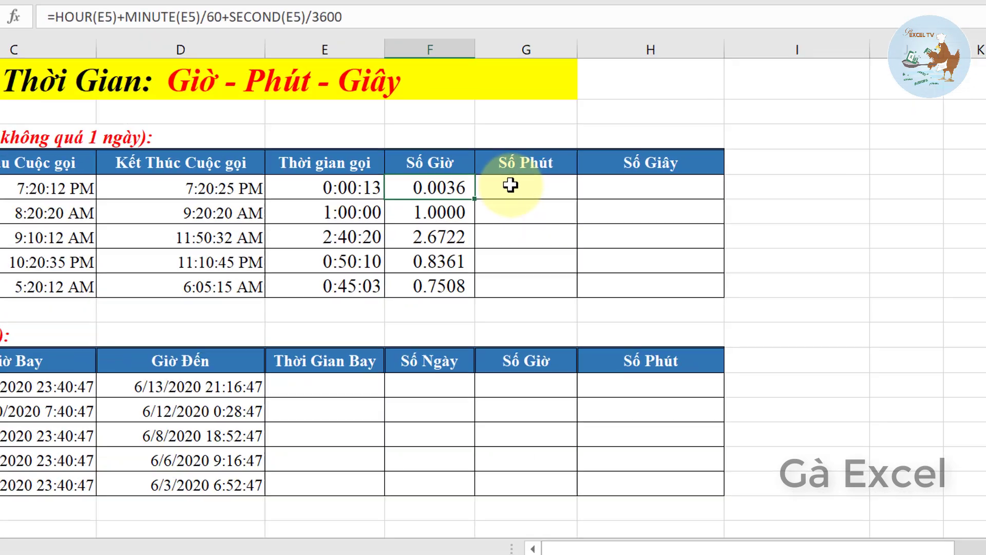
{"action": "left_click", "coordinate": [510, 186]}
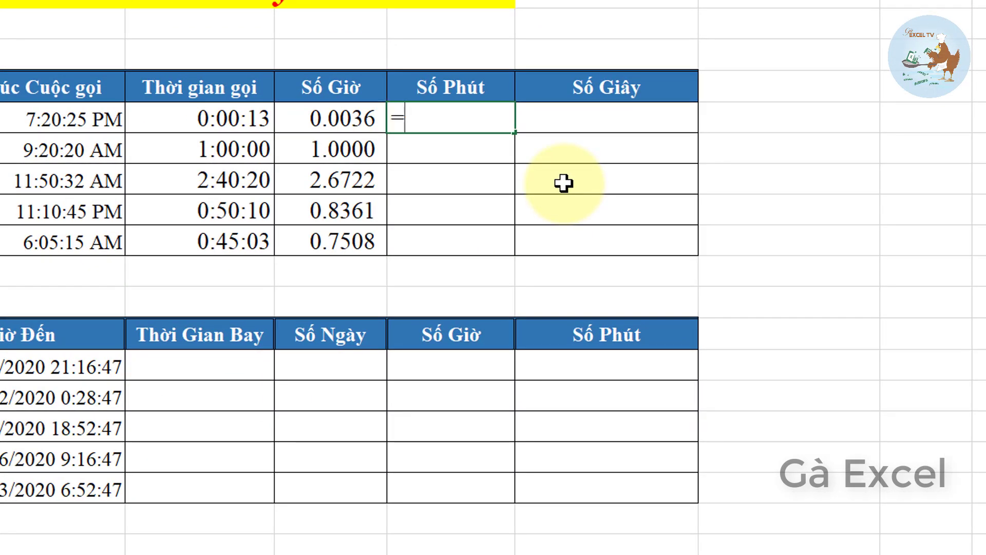
{"action": "type", "text": "h"}
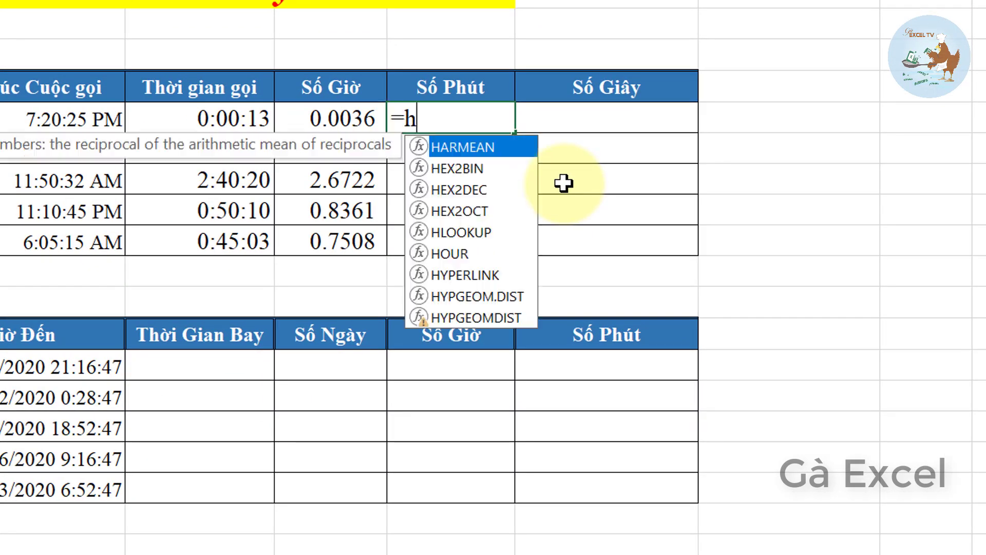
{"action": "type", "text": "our"}
{"action": "key", "text": "Tab"}
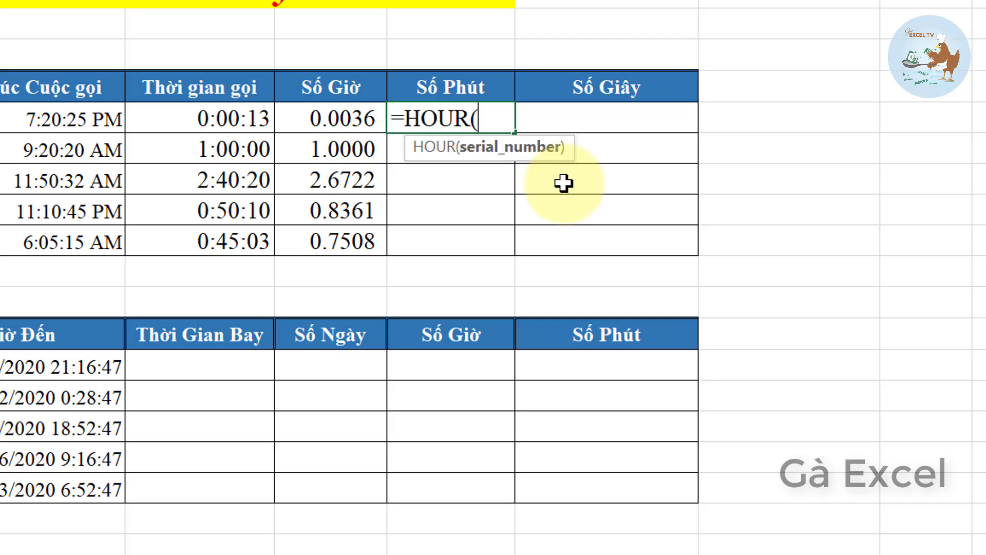
{"action": "left_click", "coordinate": [185, 113]}
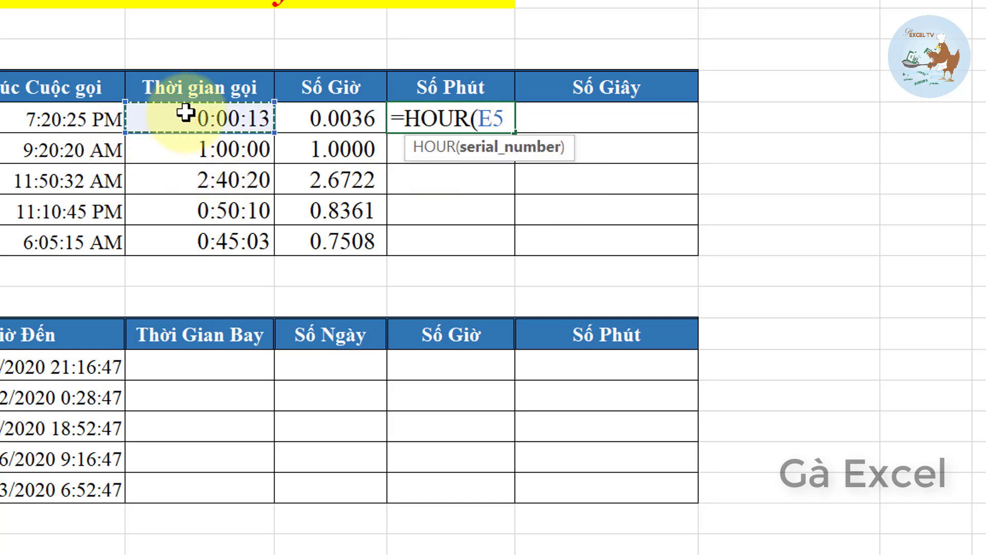
{"action": "type", "text": ")"}
{"action": "type", "text": "*"}
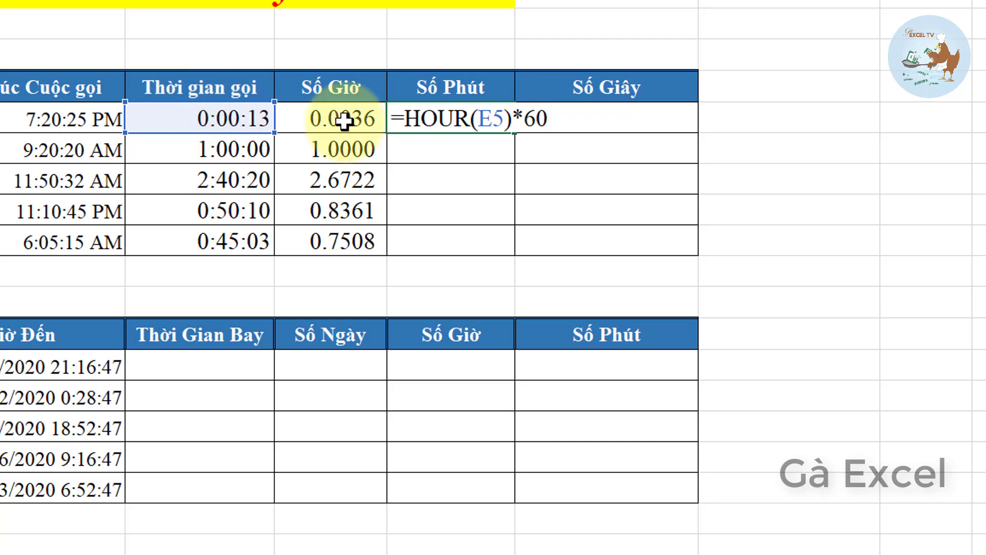
{"action": "type", "text": "m"}
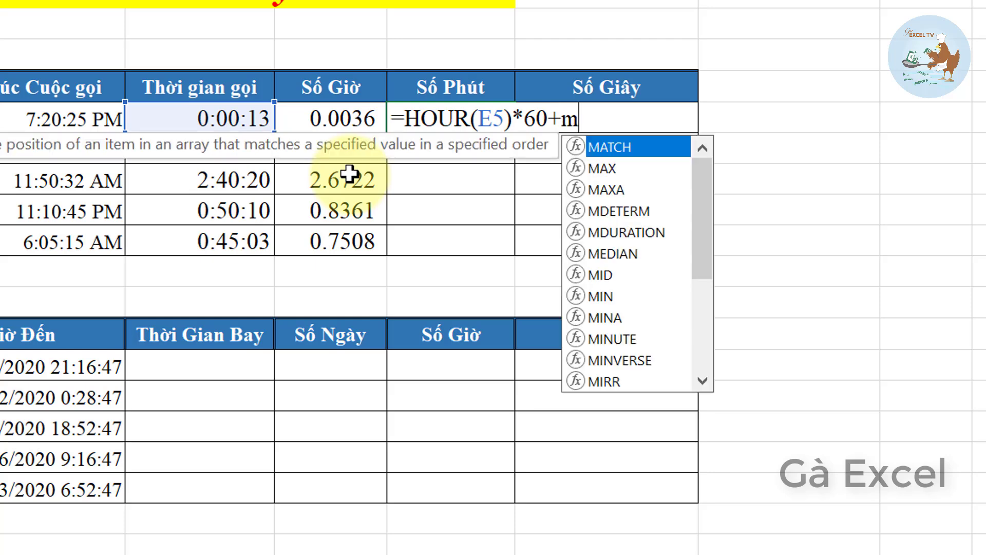
{"action": "type", "text": "inu"}
{"action": "key", "text": "Tab"}
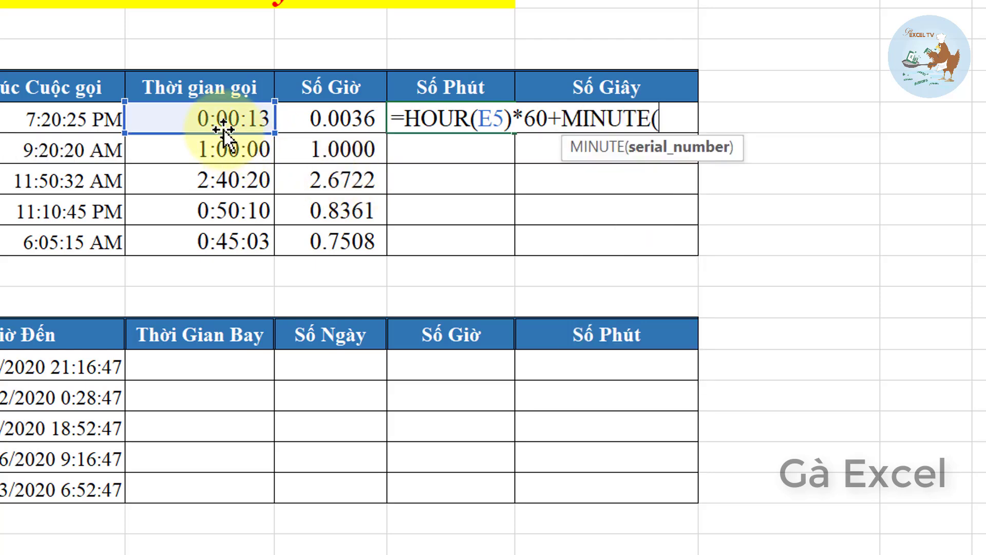
{"action": "left_click", "coordinate": [222, 122]}
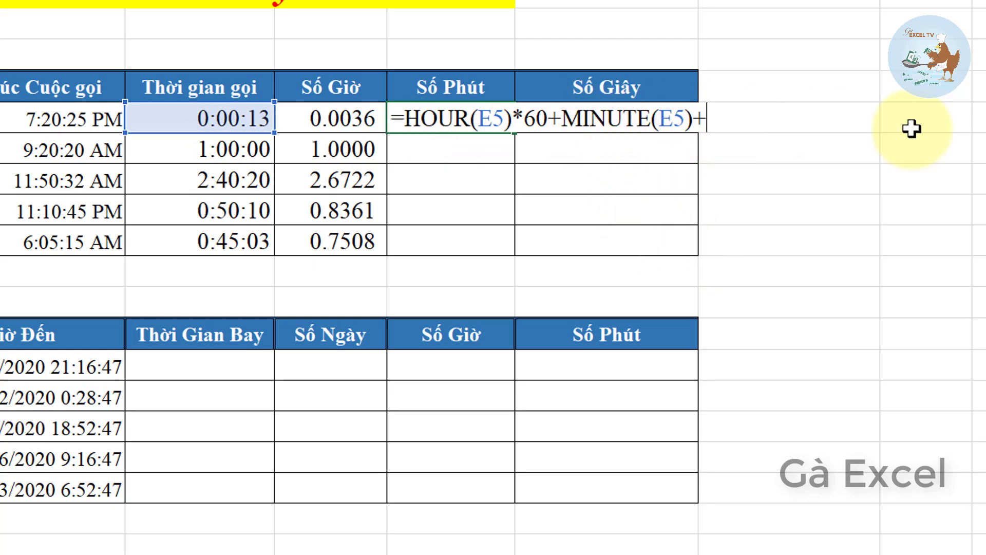
- Finish it with +SECOND(E5)/60, commit, and fill it down to G9
{"action": "type", "text": "se"}
{"action": "key", "text": "Down"}
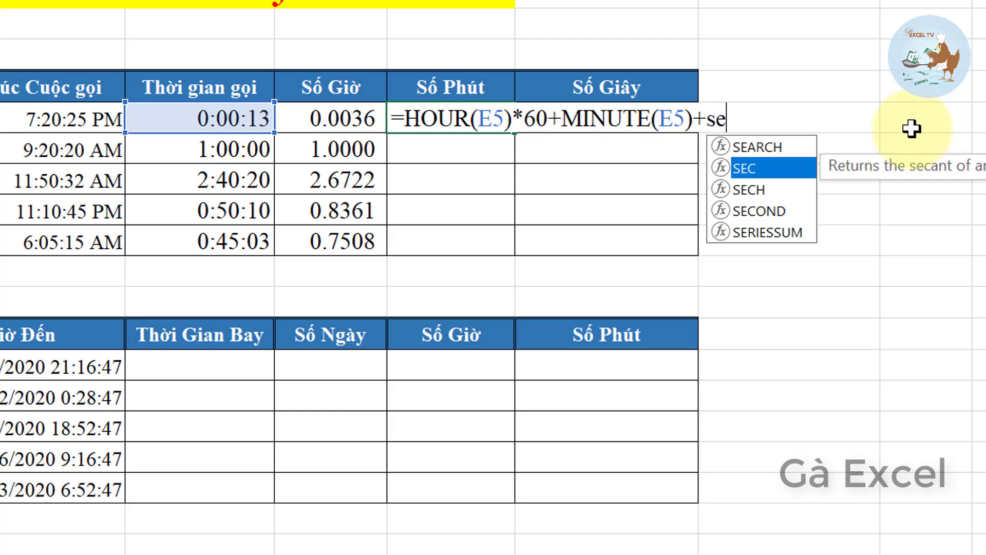
{"action": "key", "text": "Down"}
{"action": "key", "text": "Down"}
{"action": "key", "text": "Tab"}
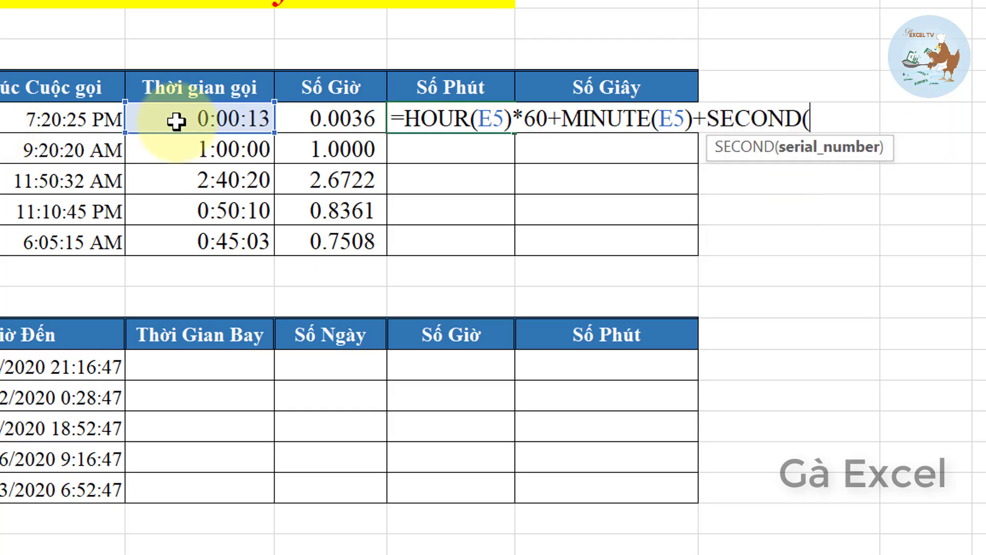
{"action": "left_click", "coordinate": [178, 117]}
{"action": "type", "text": ")/60"}
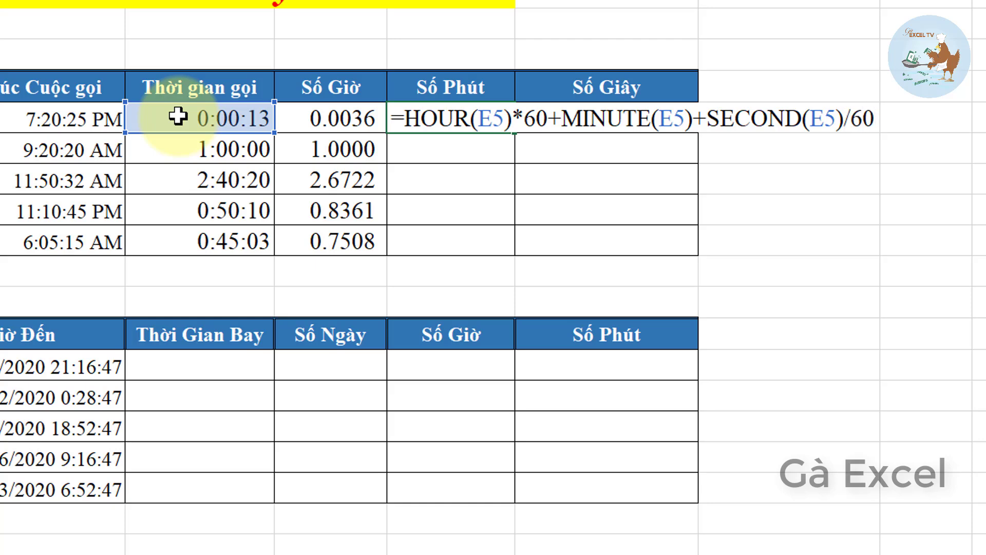
{"action": "key", "text": "Return"}
{"action": "left_click", "coordinate": [509, 118]}
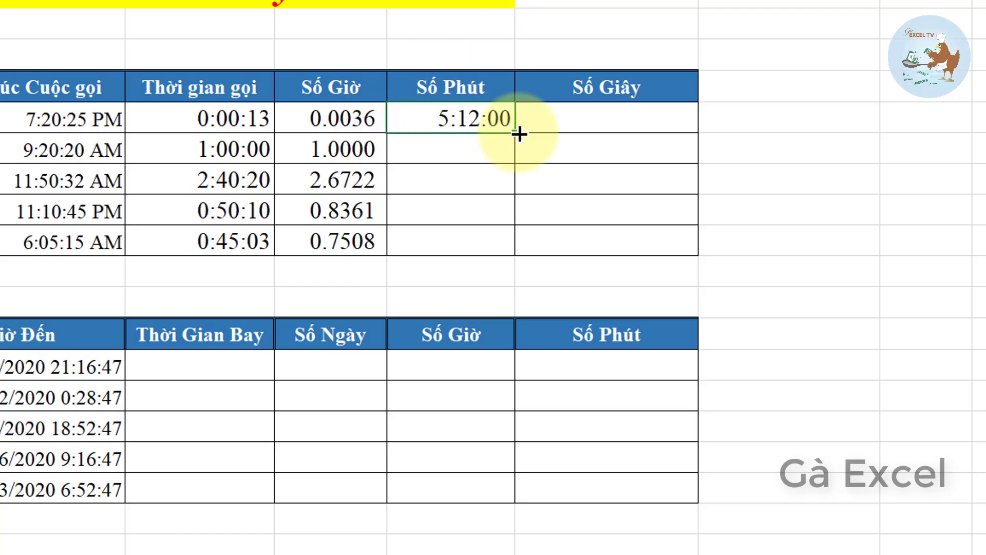
{"action": "double_click", "coordinate": [519, 134]}
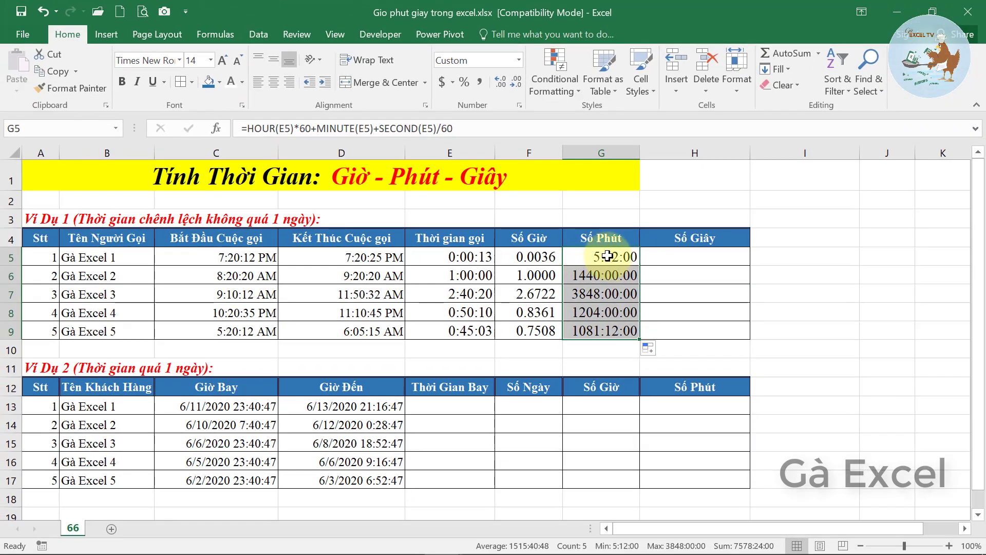
- Give the minutes in G5:G9 a two-decimal Accounting number format
{"action": "left_click", "coordinate": [482, 82]}
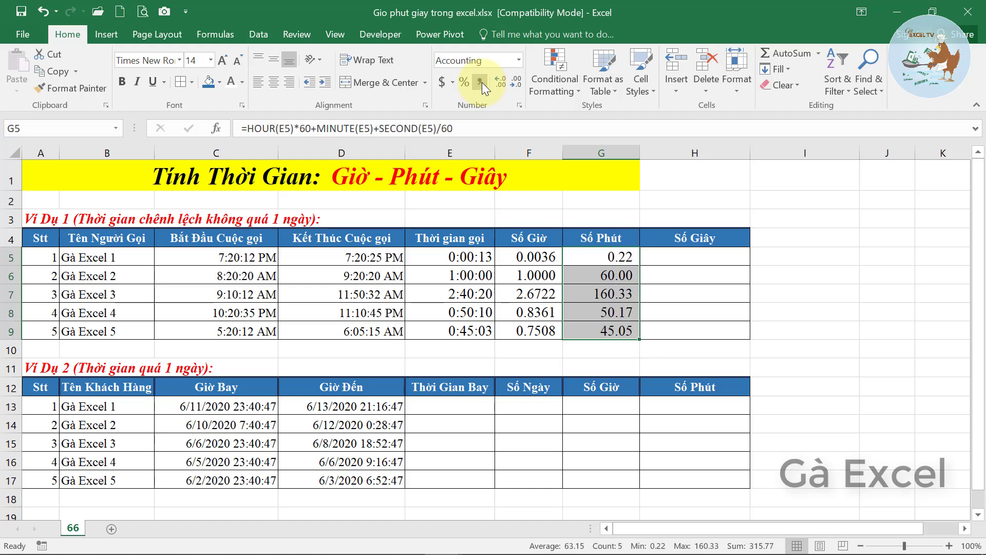
{"action": "left_click", "coordinate": [691, 256]}
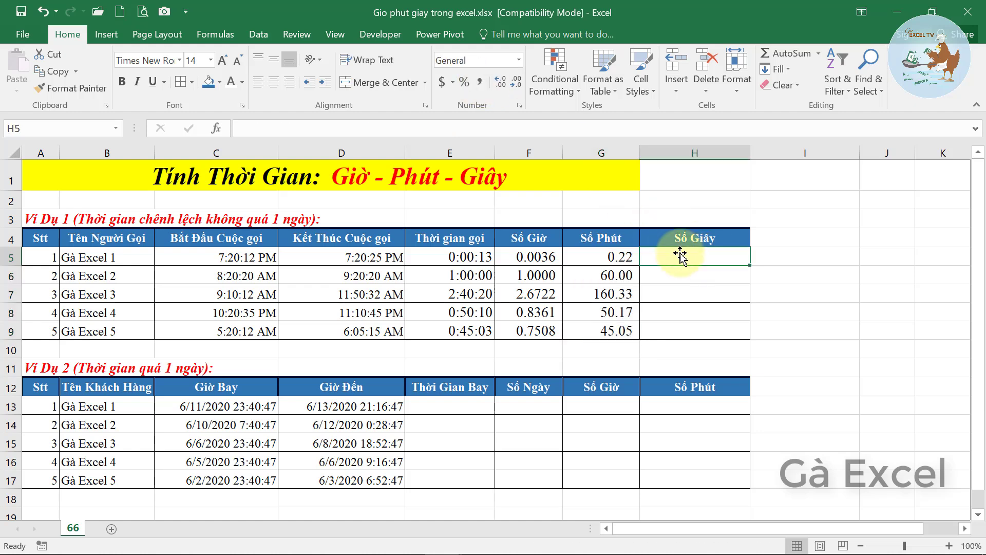
{"action": "left_click", "coordinate": [597, 258]}
- Copy G5's formula text from the formula bar, leaving G5 unchanged
{"action": "left_click", "coordinate": [451, 128]}
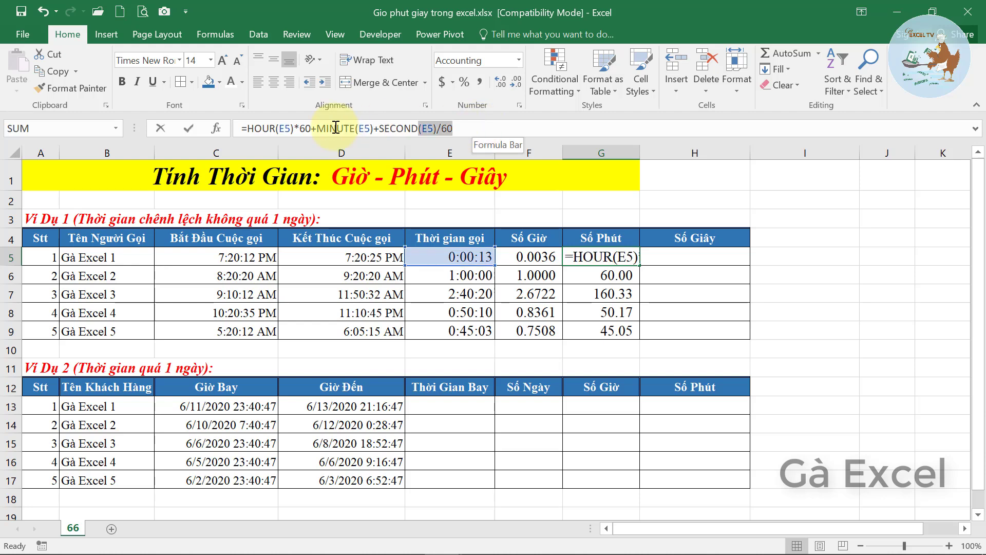
{"action": "triple_click", "coordinate": [335, 128]}
{"action": "right_click", "coordinate": [290, 126]}
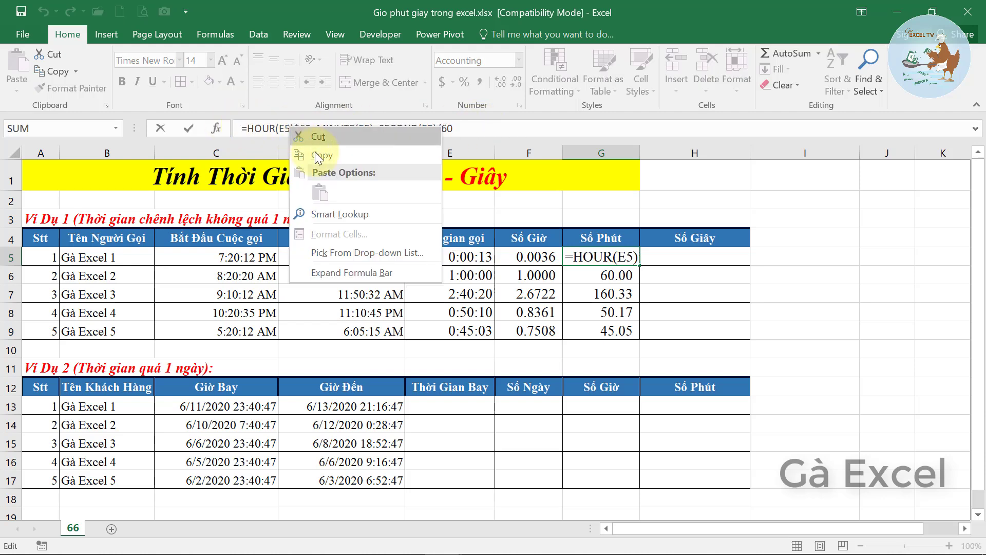
{"action": "left_click", "coordinate": [319, 156]}
{"action": "key", "text": "Escape"}
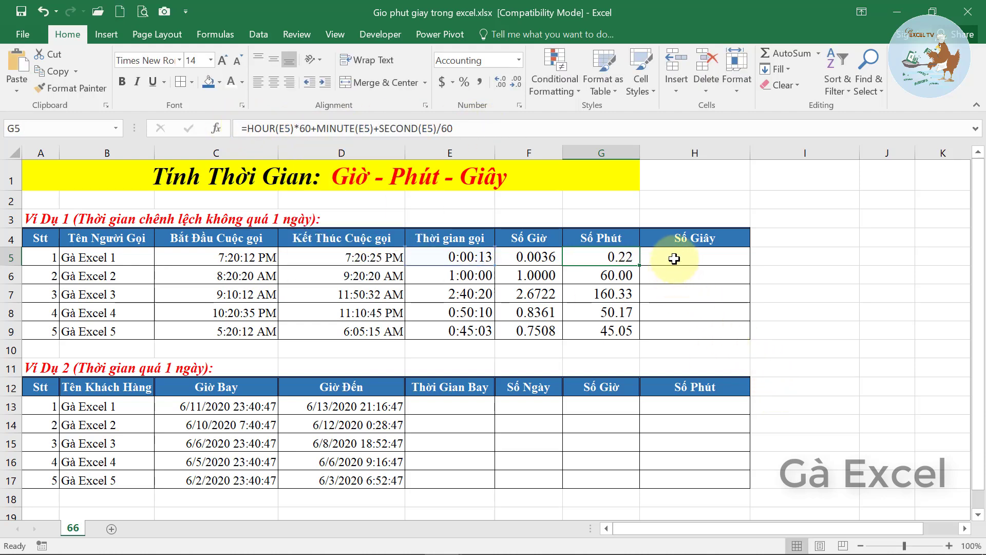
{"action": "left_click", "coordinate": [673, 258]}
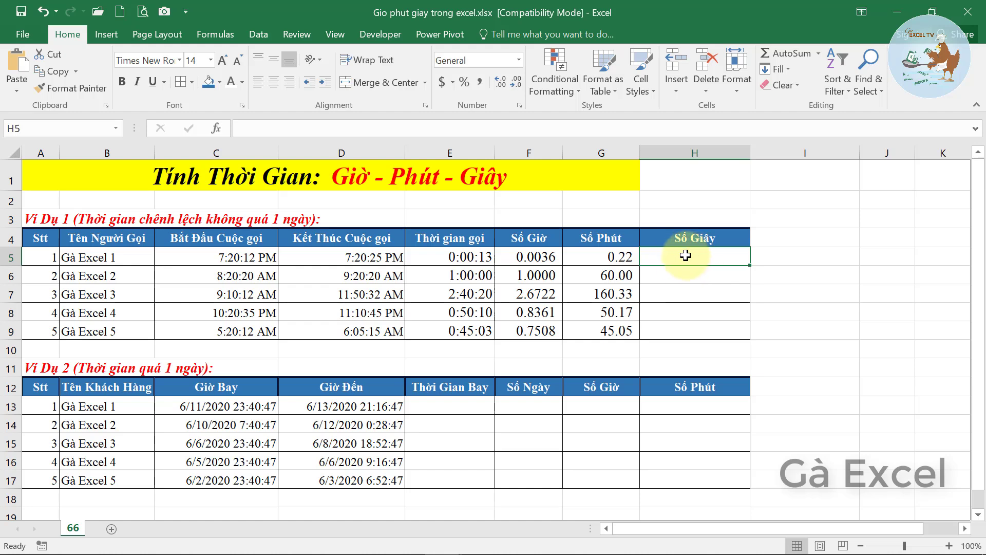
- Paste the formula into H5 and edit it to =HOUR(E5)*3600+MINUTE(E5)*60+SECOND(E5)
{"action": "right_click", "coordinate": [685, 255]}
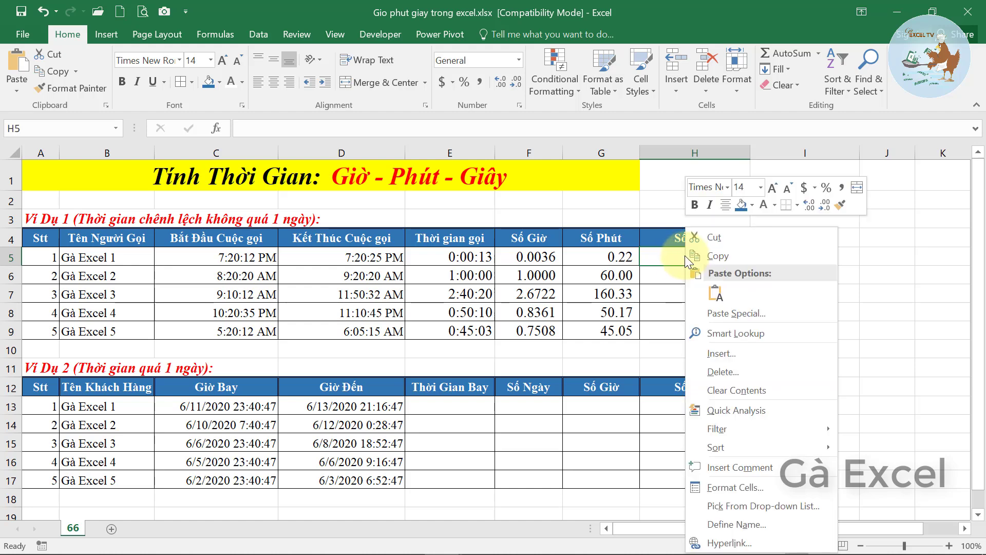
{"action": "left_click", "coordinate": [717, 291]}
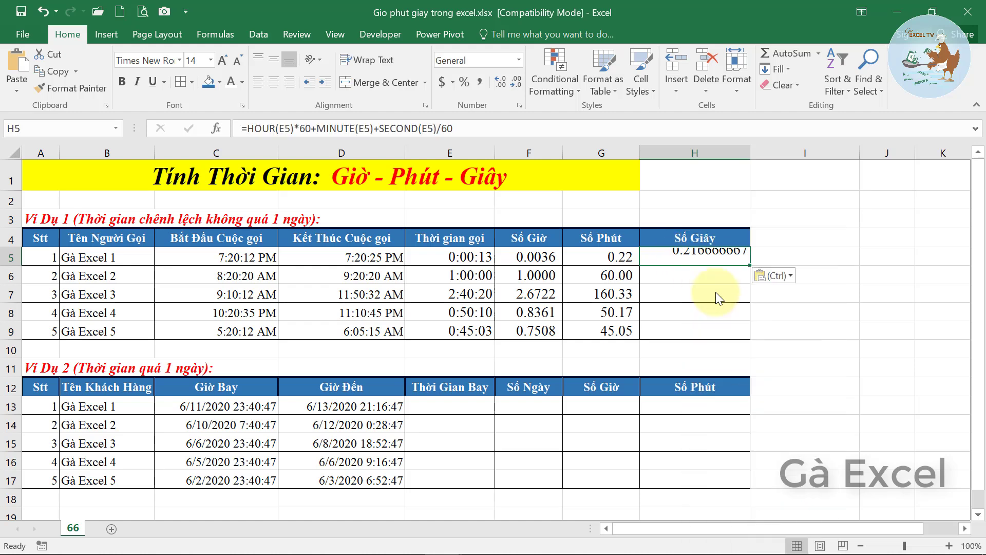
{"action": "double_click", "coordinate": [704, 255]}
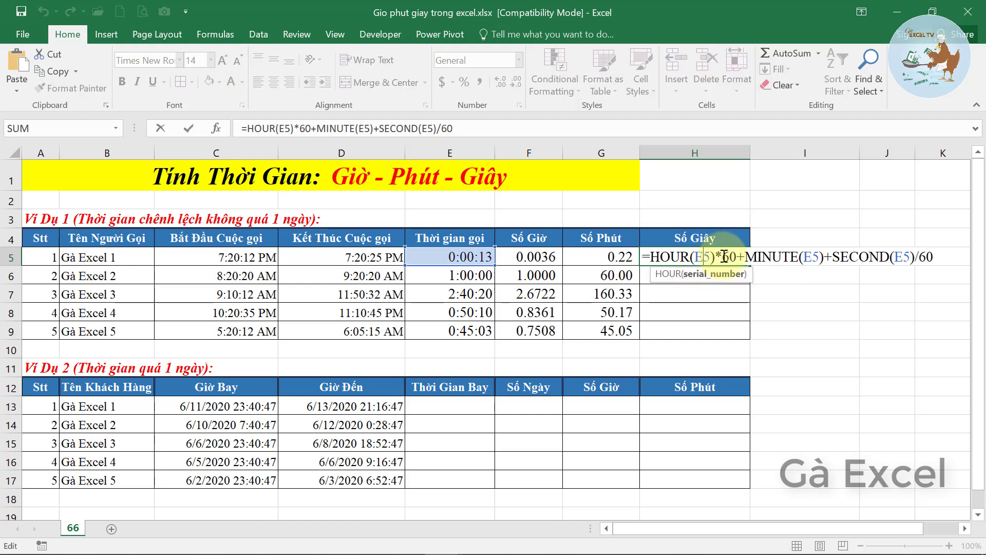
{"action": "left_click", "coordinate": [723, 256]}
{"action": "type", "text": "3"}
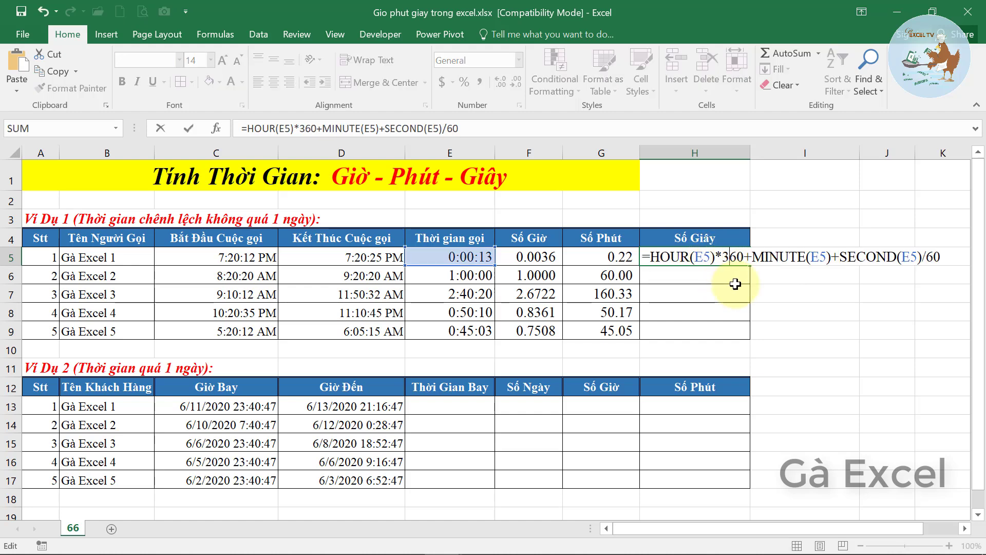
{"action": "type", "text": "3"}
{"action": "key", "text": "BackSpace"}
{"action": "type", "text": "0"}
{"action": "left_click", "coordinate": [840, 257]}
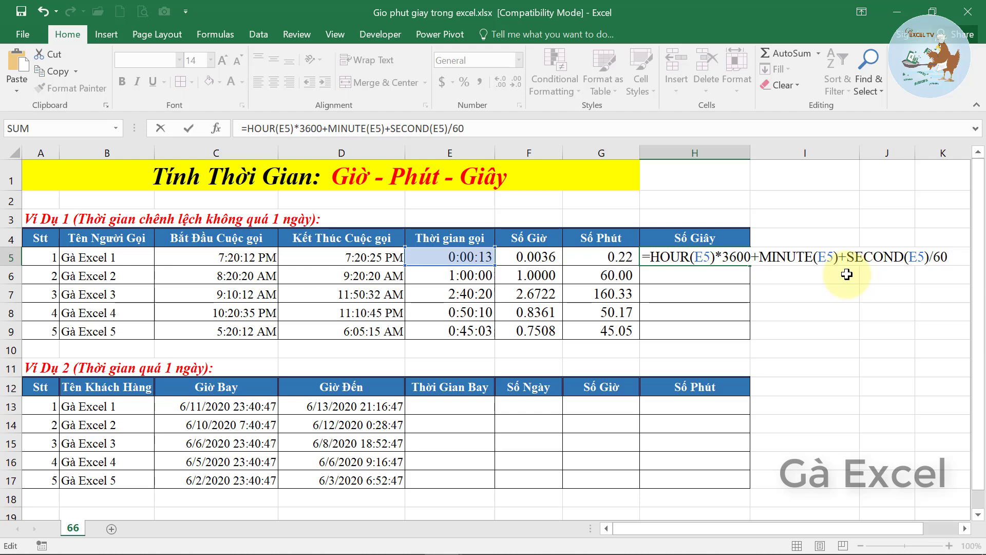
{"action": "type", "text": "*60"}
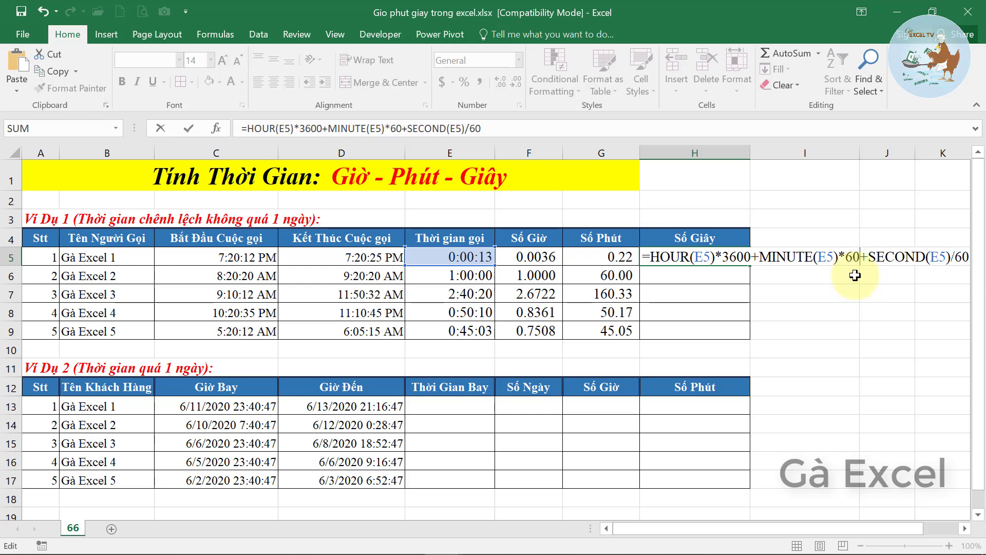
{"action": "left_click_drag", "start_coordinate": [958, 258], "coordinate": [969, 258]}
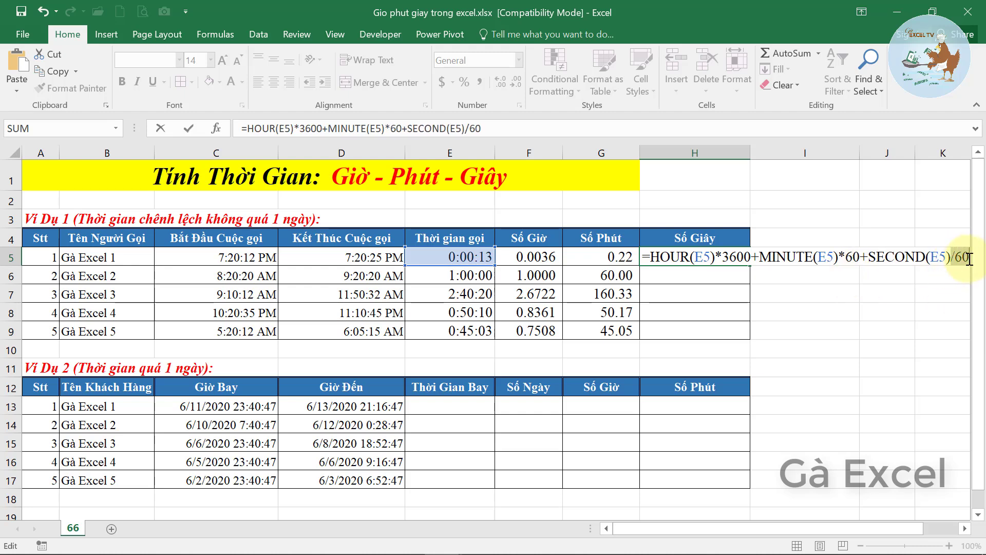
{"action": "key", "text": "BackSpace"}
{"action": "key", "text": "Return"}
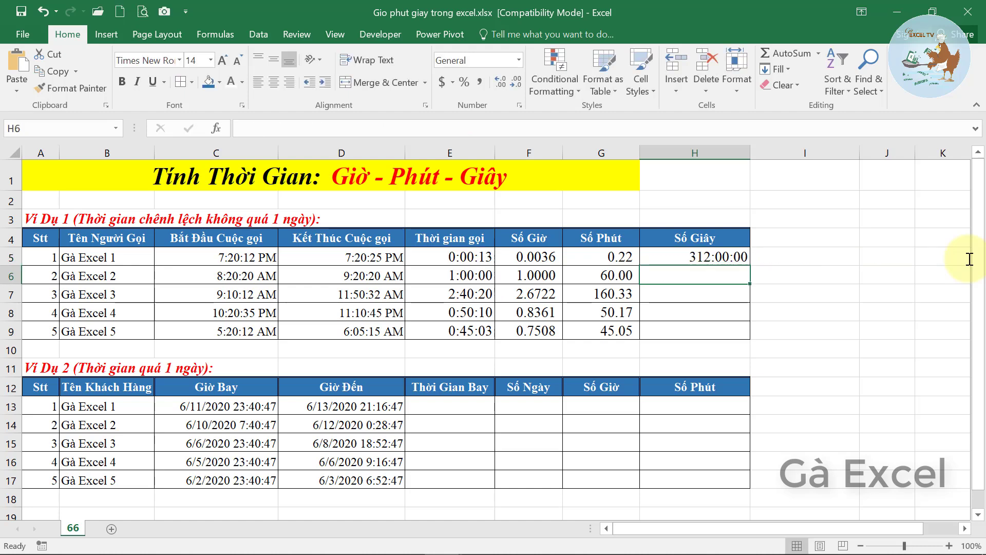
- Fill the seconds formula down to H9 with two-decimal Accounting format
{"action": "key", "text": "Up"}
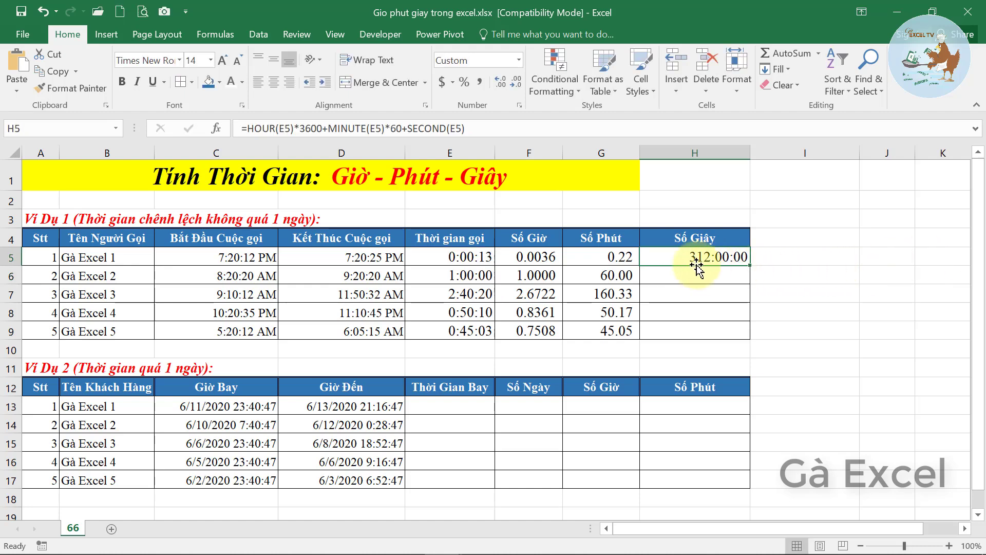
{"action": "double_click", "coordinate": [750, 265]}
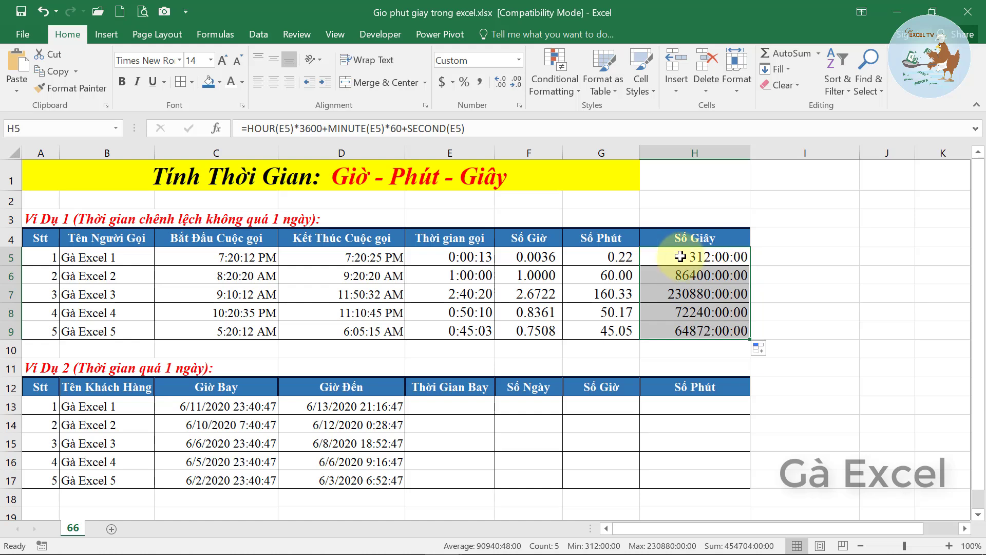
{"action": "left_click", "coordinate": [477, 85]}
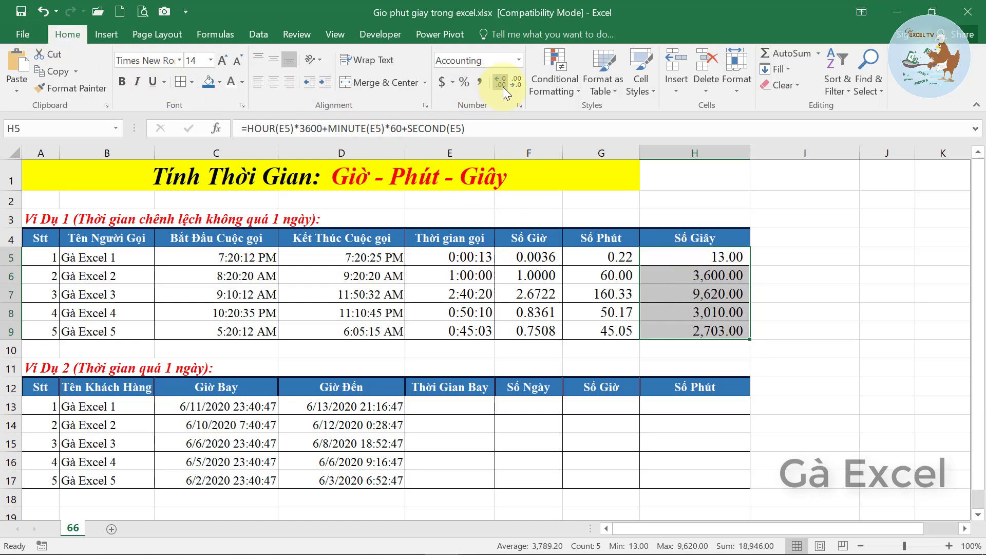
- Review the seconds results in H5:H9 and the formulas in H6 and E5
{"action": "left_click", "coordinate": [467, 278]}
{"action": "left_click", "coordinate": [704, 275]}
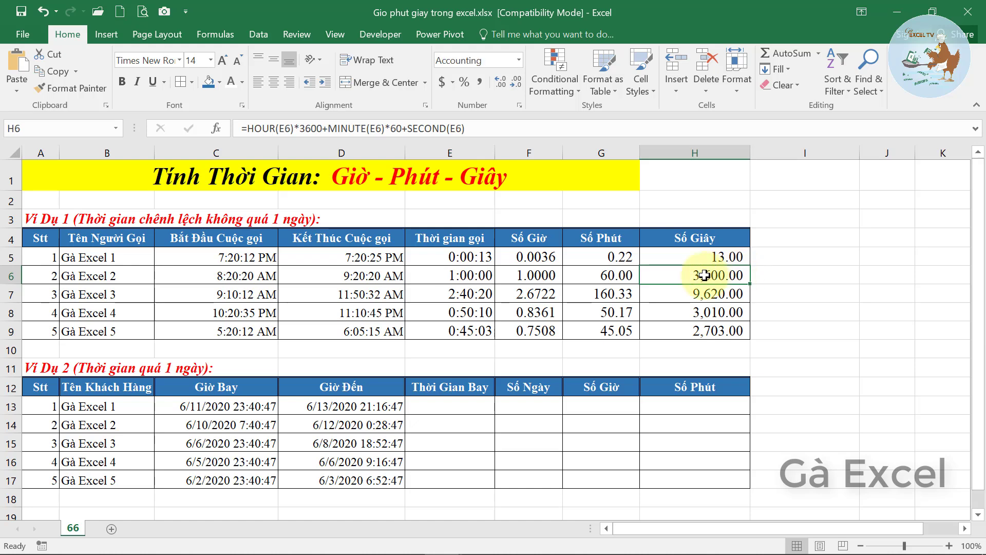
{"action": "left_click_drag", "start_coordinate": [698, 257], "coordinate": [699, 332]}
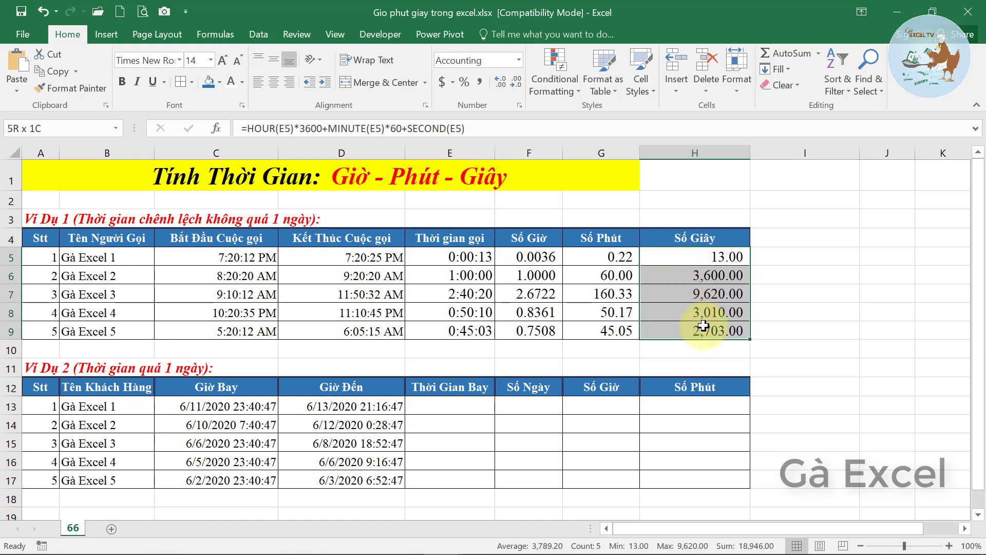
{"action": "left_click", "coordinate": [673, 286]}
{"action": "left_click", "coordinate": [452, 256]}
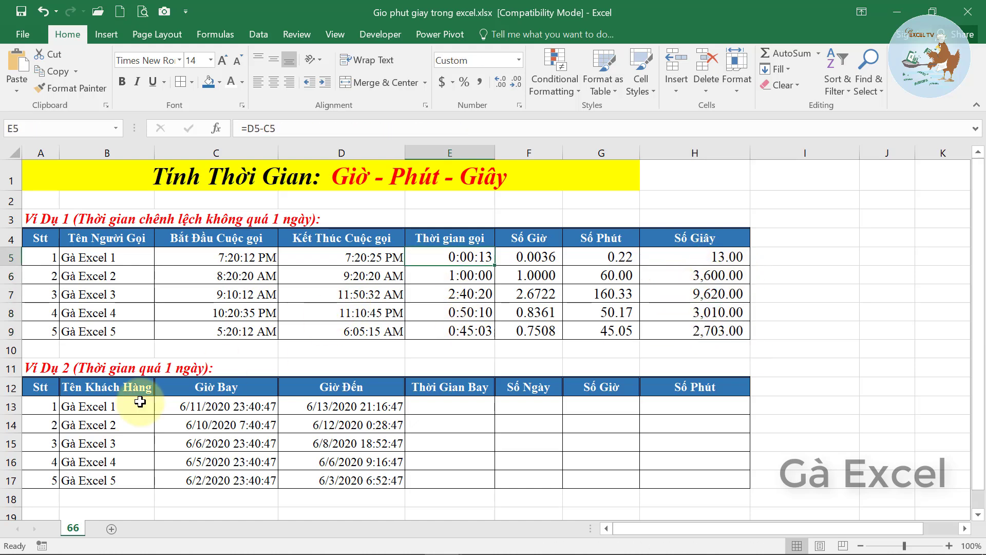
- Review the flight table's customer, departure and arrival columns
{"action": "left_click", "coordinate": [70, 385]}
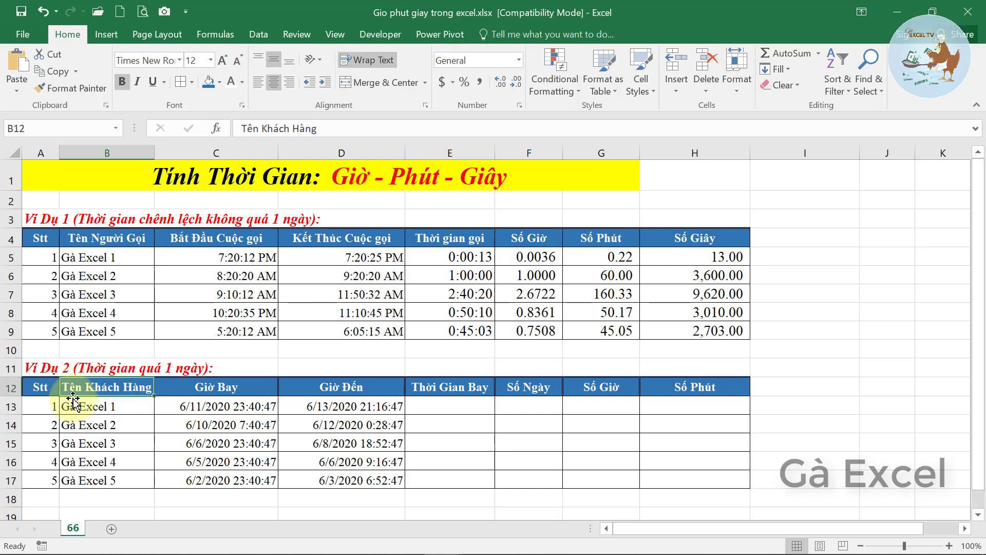
{"action": "left_click", "coordinate": [242, 386]}
{"action": "left_click", "coordinate": [358, 386]}
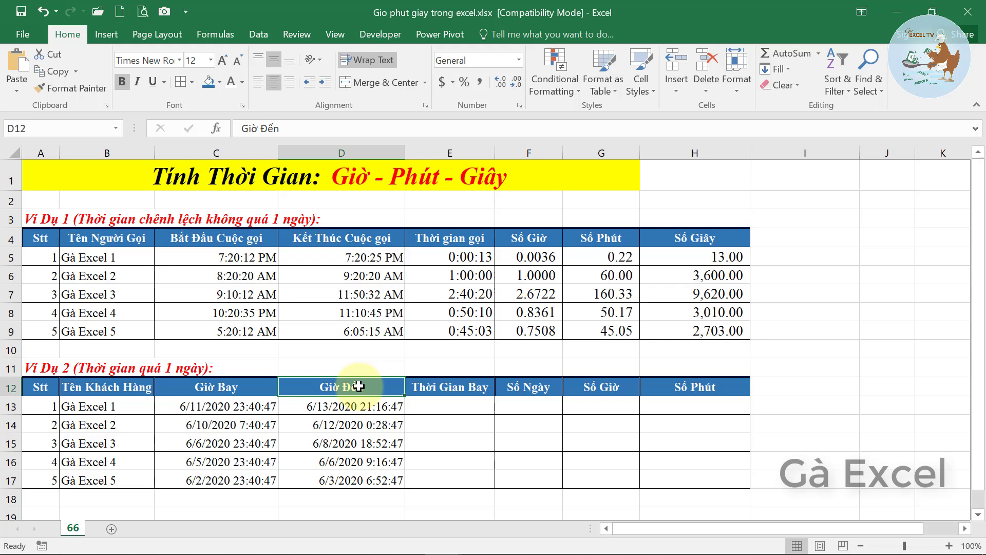
{"action": "left_click", "coordinate": [246, 409]}
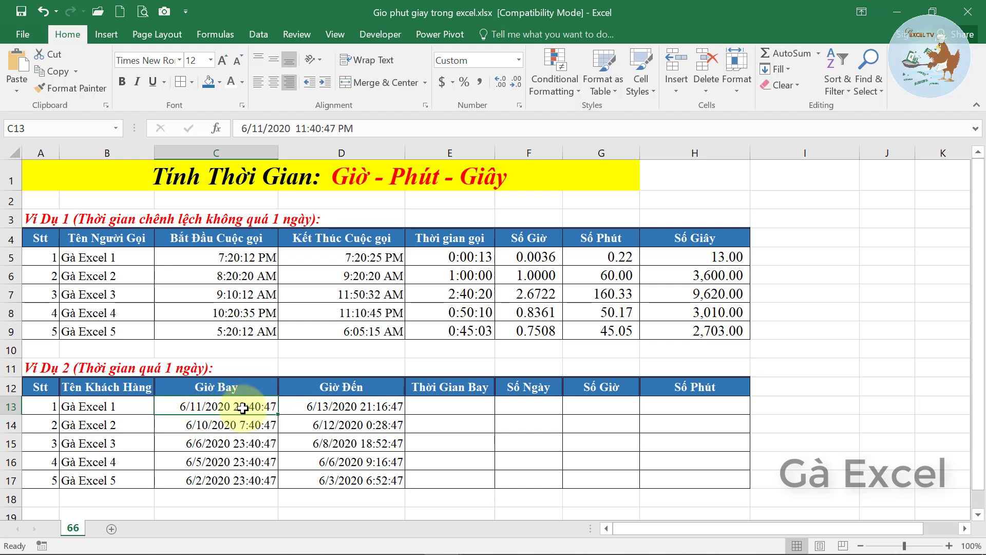
- Enter =D13-C13 in E13 and fill it down to E17
{"action": "left_click", "coordinate": [451, 404]}
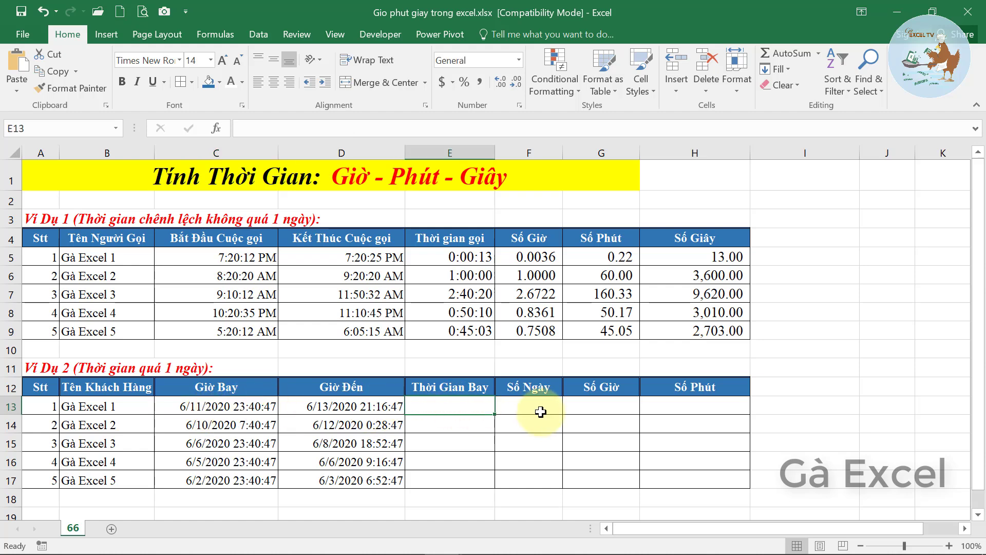
{"action": "type", "text": "="}
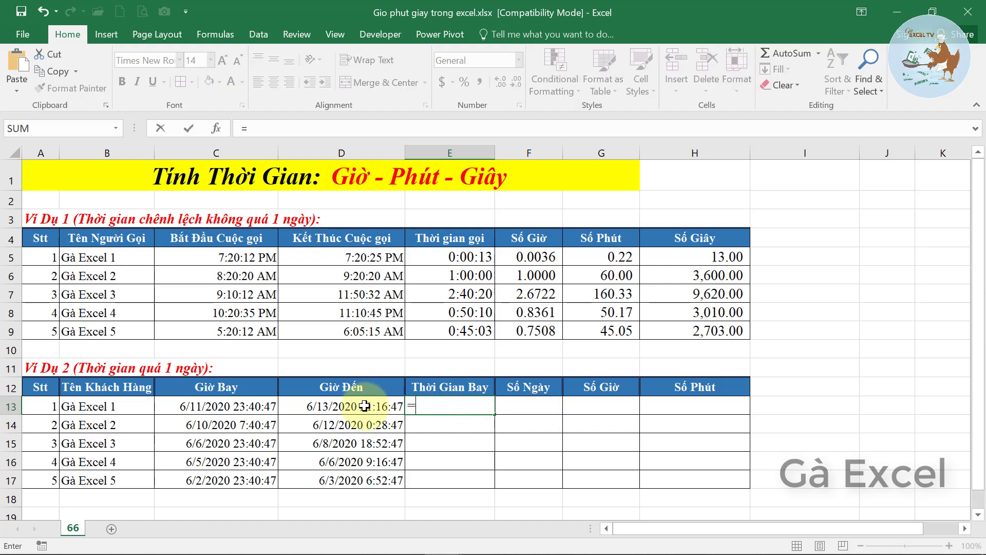
{"action": "left_click", "coordinate": [360, 404]}
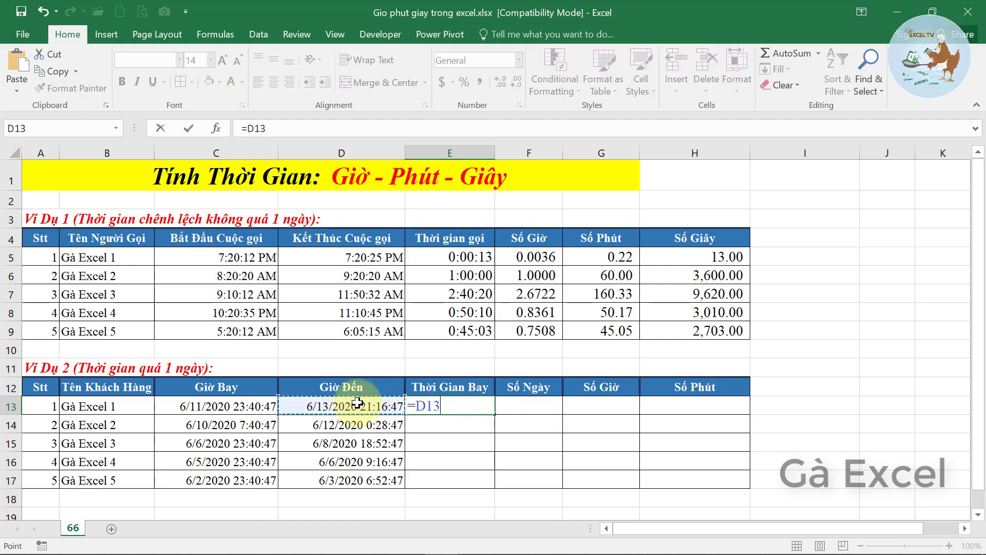
{"action": "type", "text": "-"}
{"action": "left_click", "coordinate": [236, 405]}
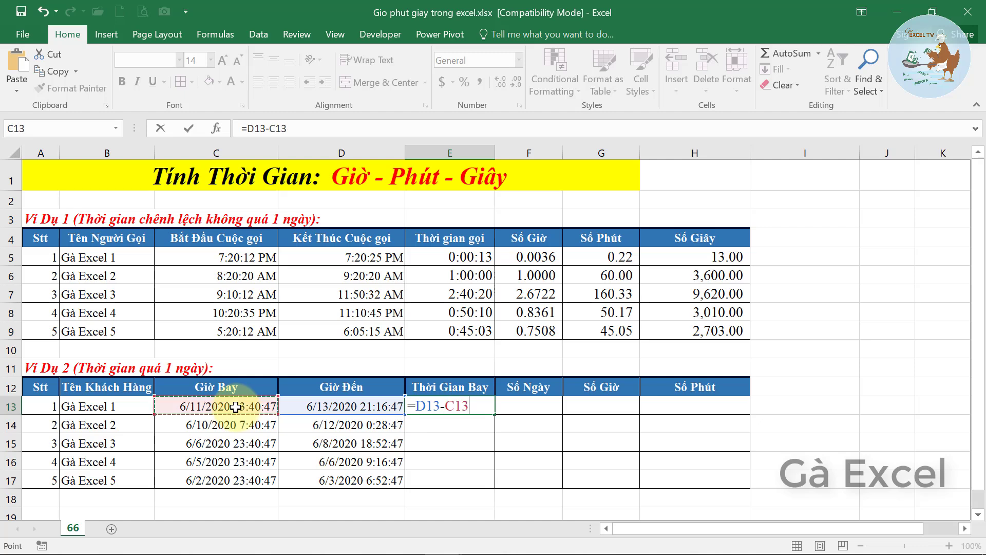
{"action": "key", "text": "ctrl+Return"}
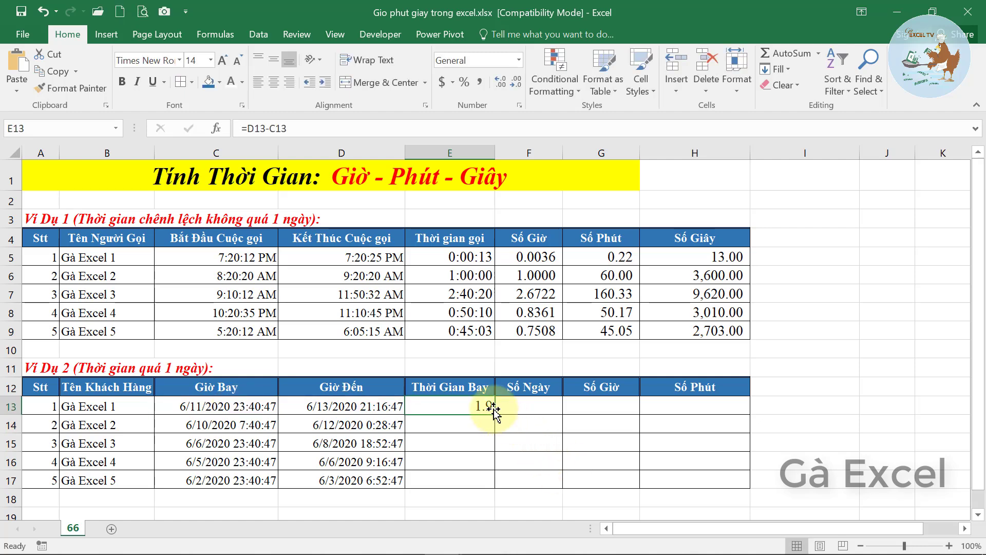
{"action": "double_click", "coordinate": [495, 415]}
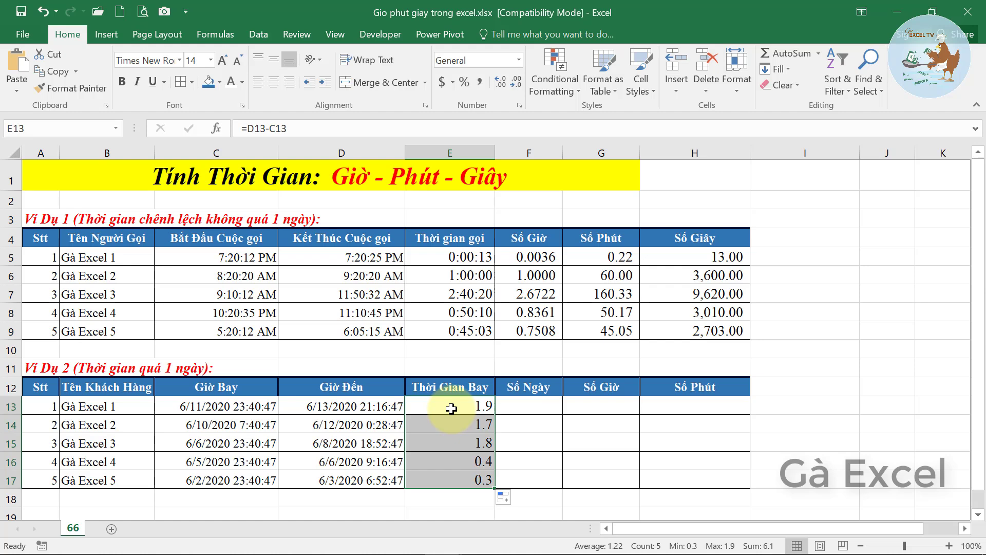
- Apply the custom [h]:mm:ss format to the flight times in E13:E17
{"action": "right_click", "coordinate": [450, 408]}
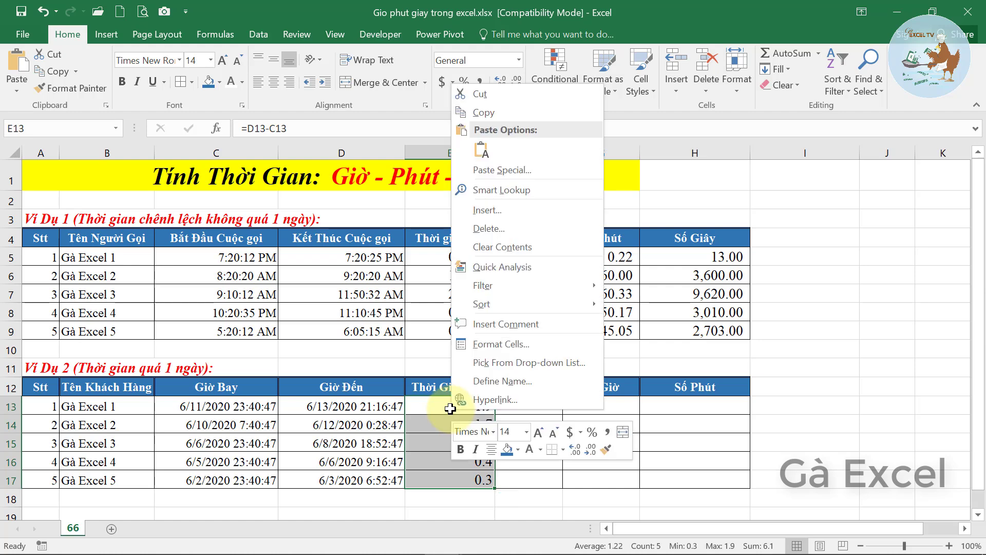
{"action": "left_click", "coordinate": [506, 343]}
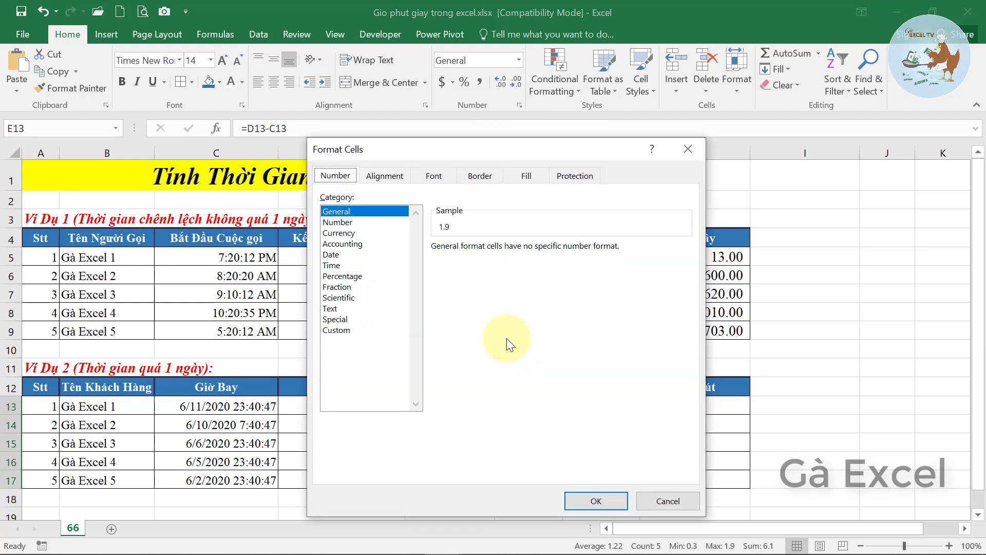
{"action": "left_click", "coordinate": [344, 330]}
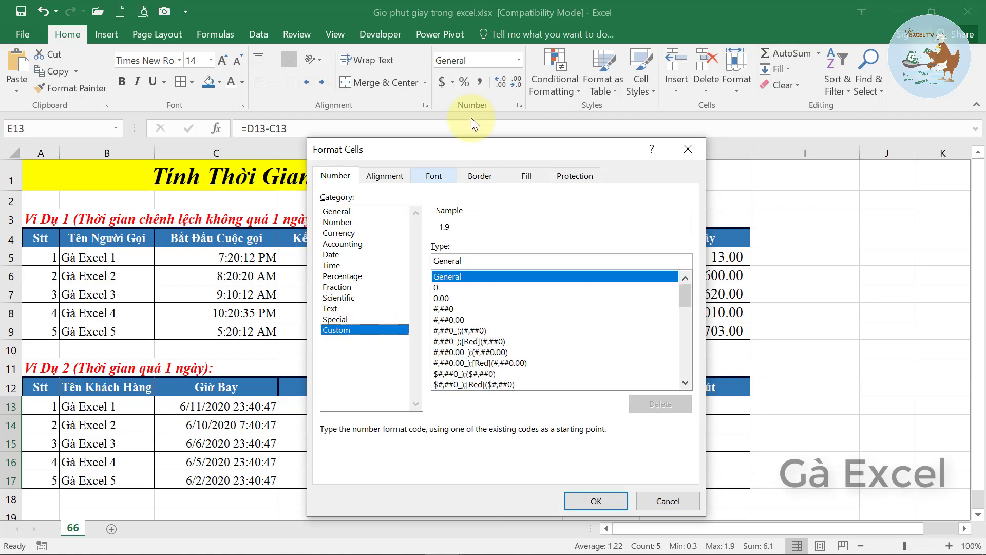
{"action": "mouse_move", "coordinate": [465, 149]}
{"action": "left_mouse_down"}
{"action": "mouse_move", "coordinate": [664, 103]}
{"action": "mouse_move", "coordinate": [612, 125]}
{"action": "left_mouse_up"}
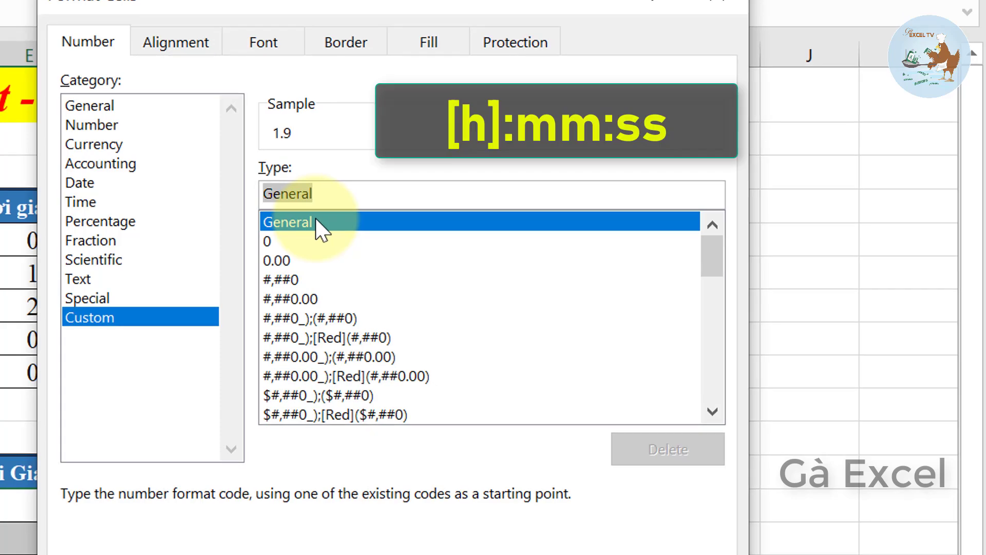
{"action": "type", "text": "ơ["}
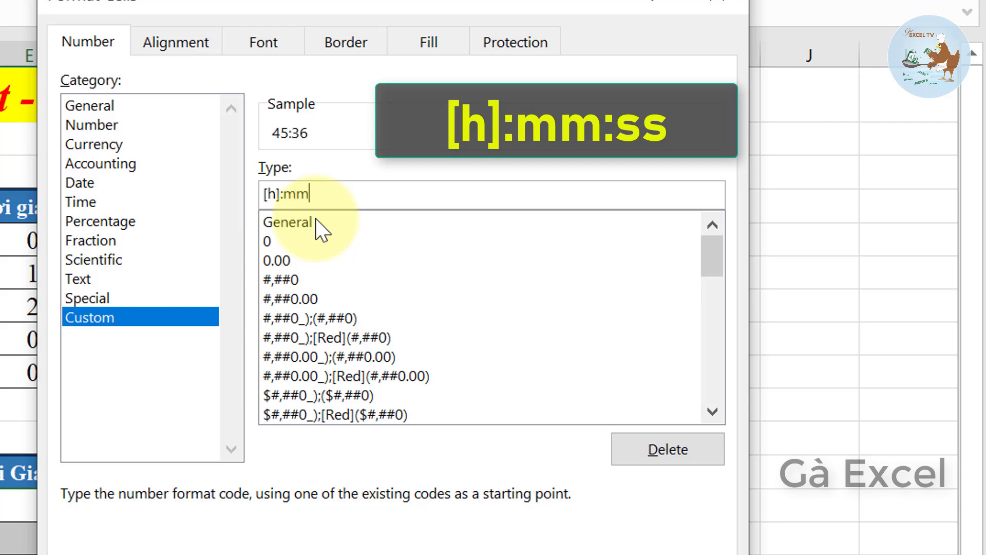
{"action": "type", "text": "ss"}
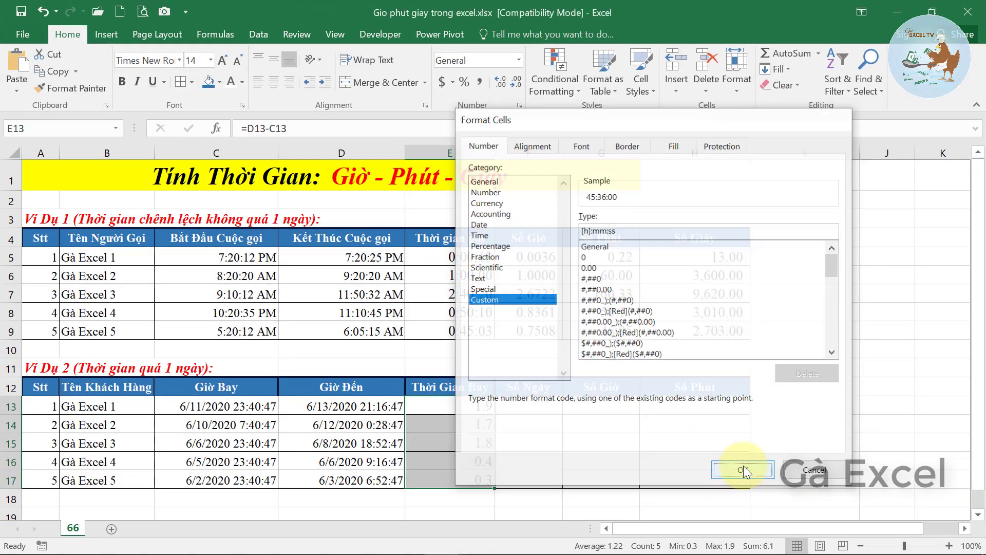
{"action": "left_click", "coordinate": [744, 466]}
{"action": "left_click", "coordinate": [121, 408]}
{"action": "left_click", "coordinate": [422, 408]}
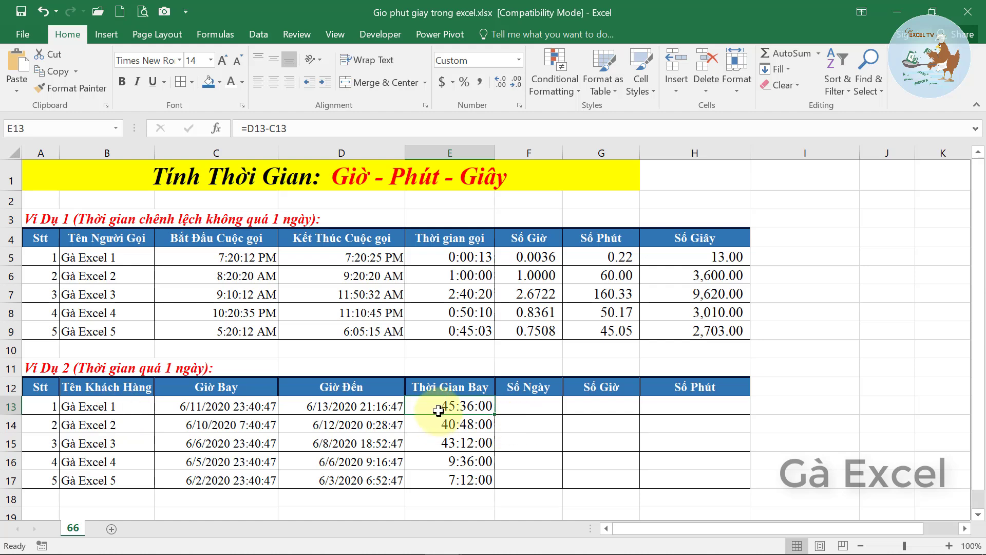
- Enter =D13-C13 in F13 and fill it down to F17, giving 1.90 to 0.30 days
{"action": "left_click", "coordinate": [468, 424]}
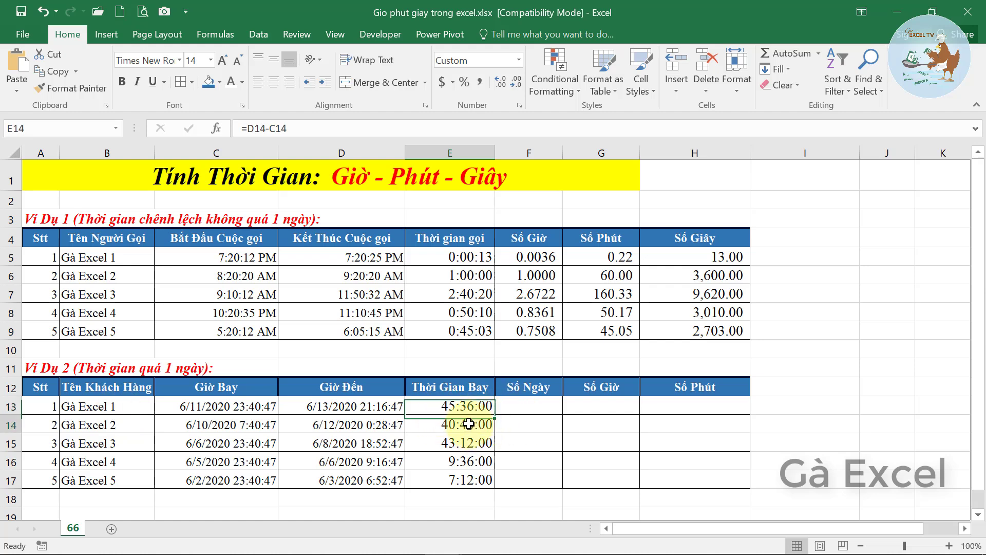
{"action": "left_click", "coordinate": [534, 393]}
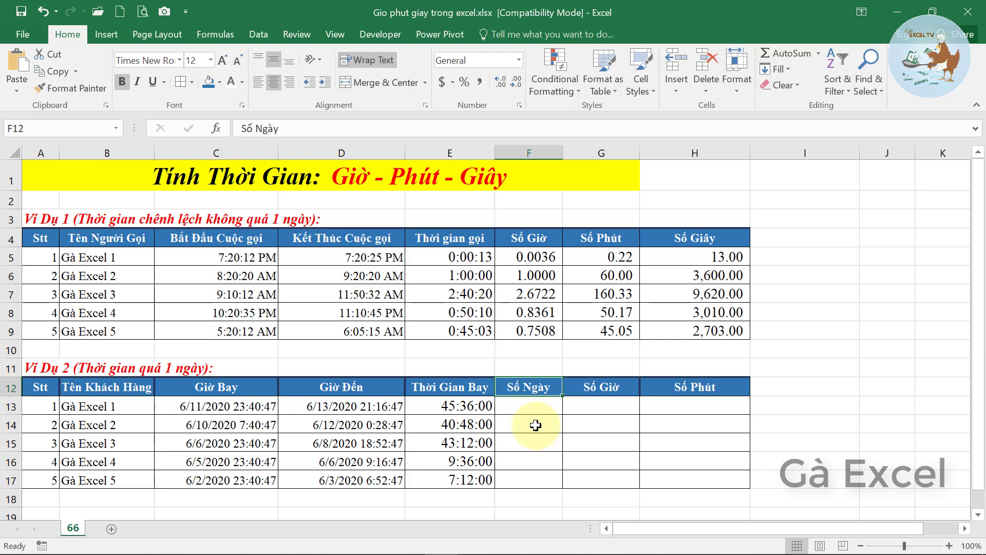
{"action": "left_click", "coordinate": [532, 407]}
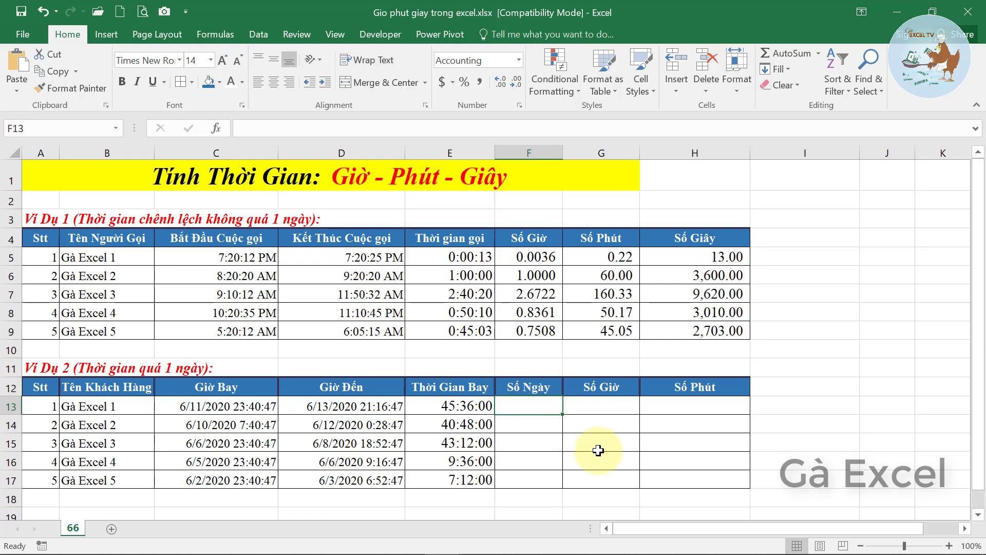
{"action": "type", "text": "="}
{"action": "left_click", "coordinate": [375, 409]}
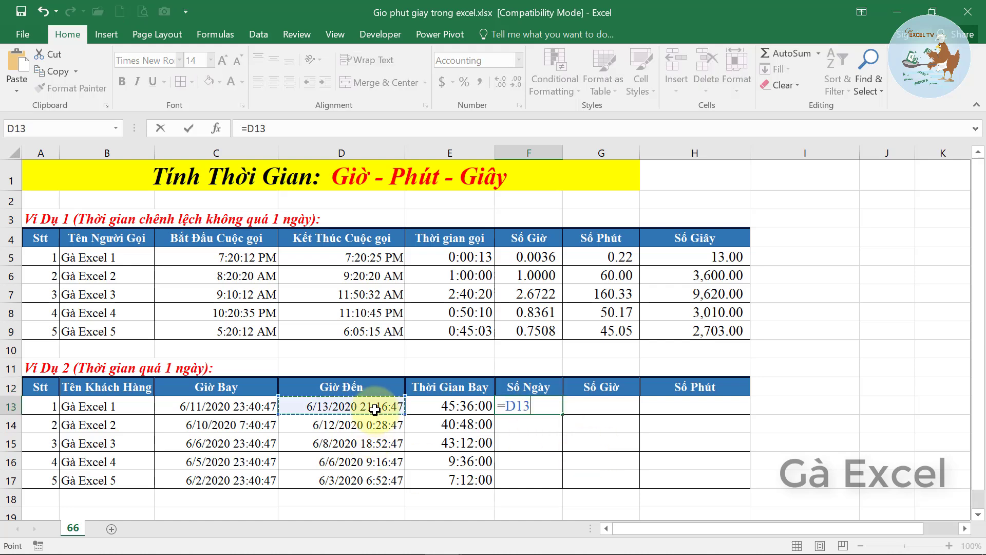
{"action": "type", "text": "-"}
{"action": "left_click", "coordinate": [247, 406]}
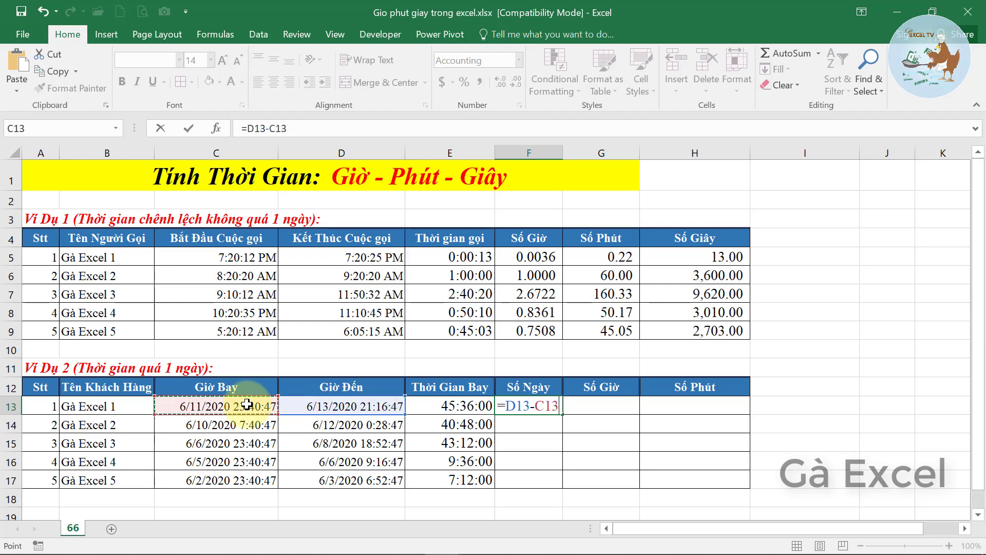
{"action": "key", "text": "Return"}
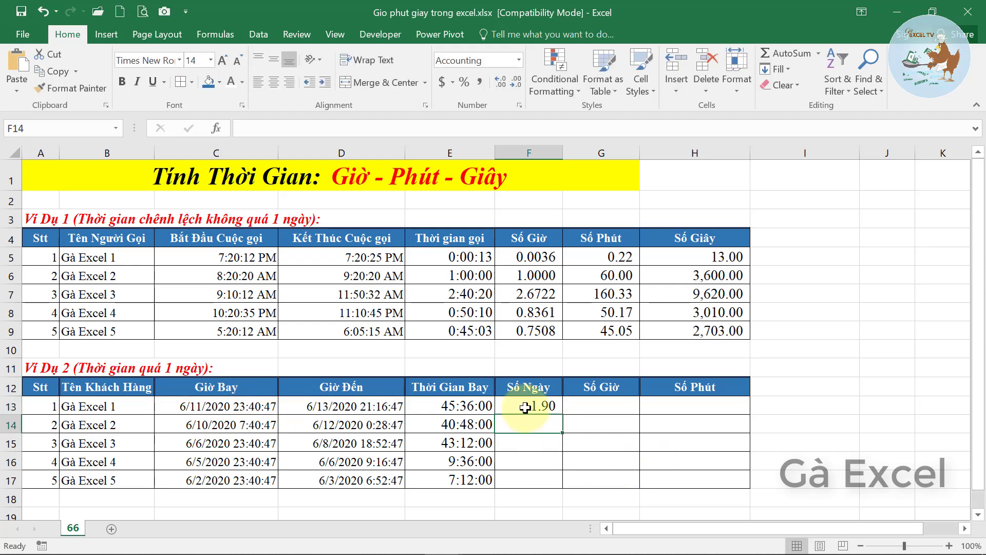
{"action": "left_click", "coordinate": [525, 407]}
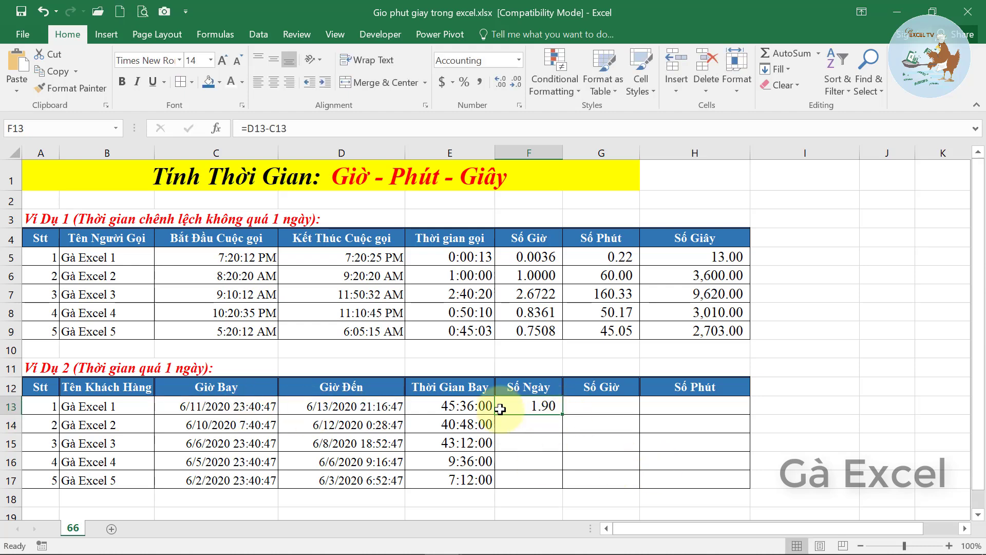
{"action": "double_click", "coordinate": [562, 414]}
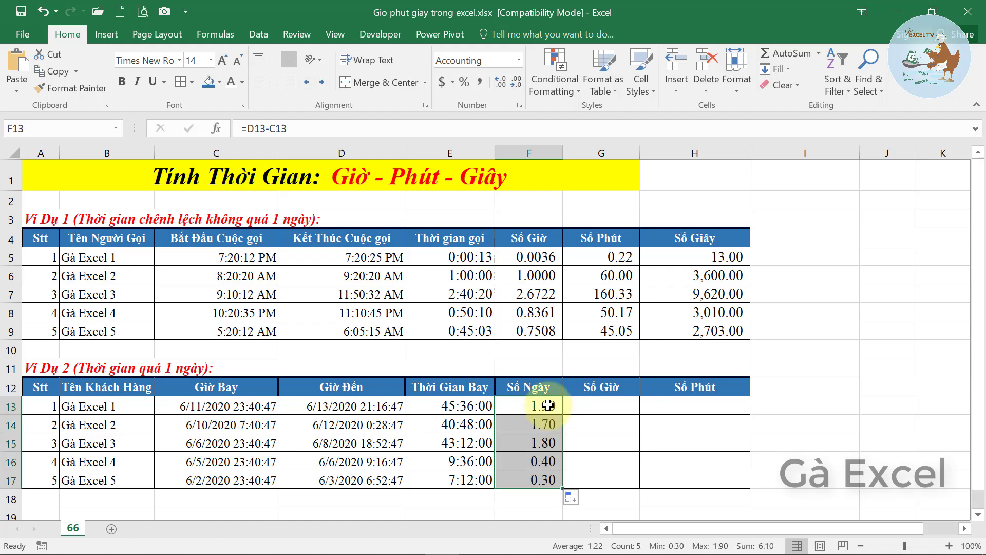
{"action": "left_click", "coordinate": [612, 401]}
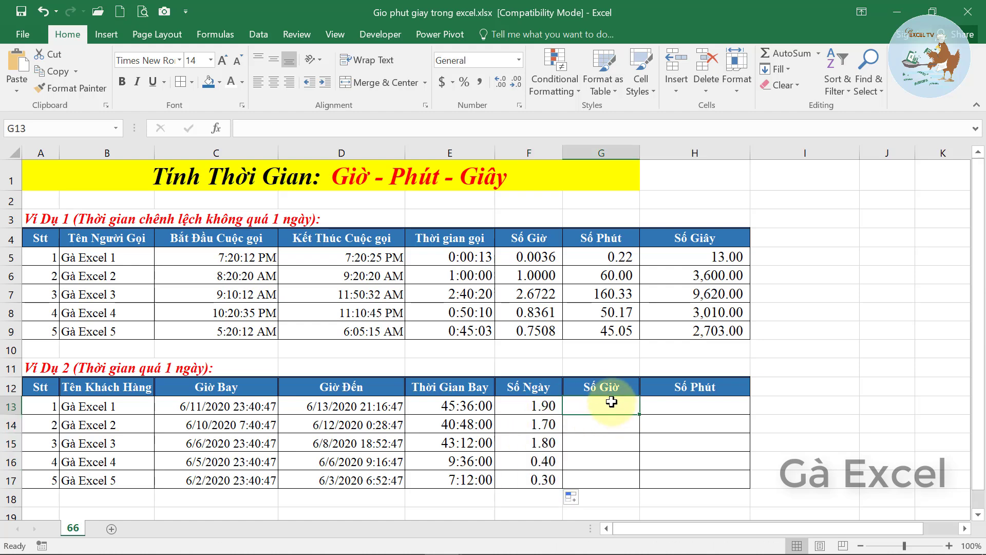
- Review the flight times in E13:E15, then enter =HOUR(E13) in G13, returning 21
{"action": "left_click", "coordinate": [420, 408]}
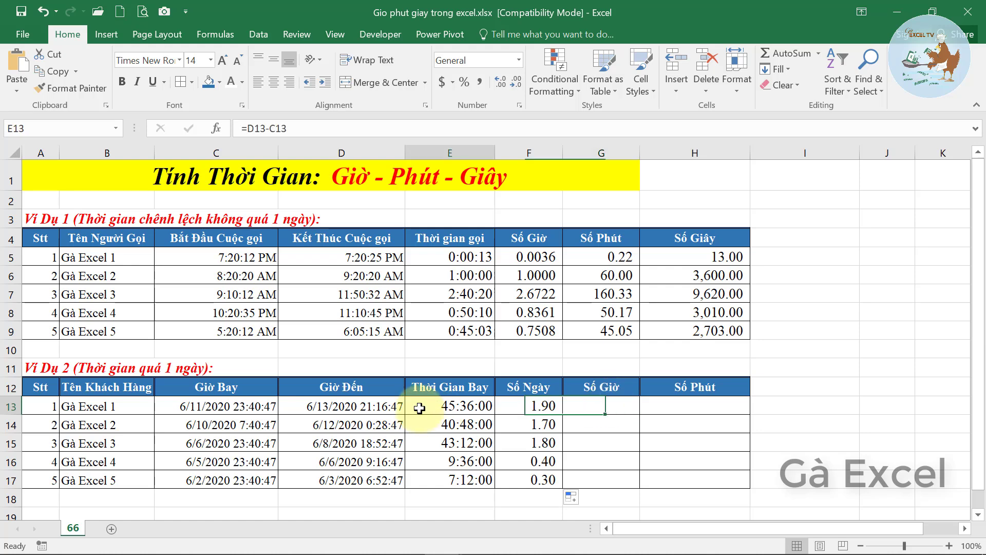
{"action": "left_click", "coordinate": [465, 424]}
{"action": "left_click", "coordinate": [466, 443]}
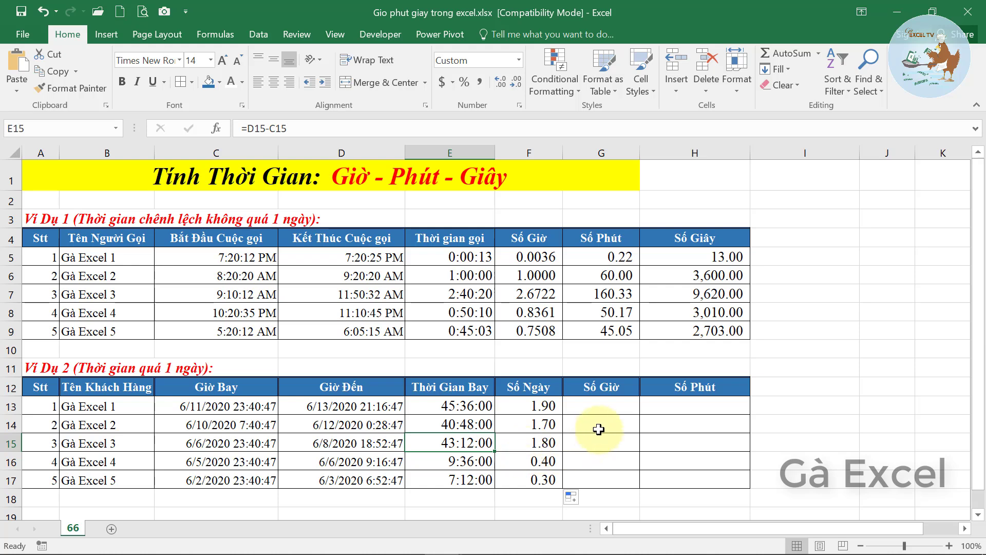
{"action": "left_click", "coordinate": [604, 407]}
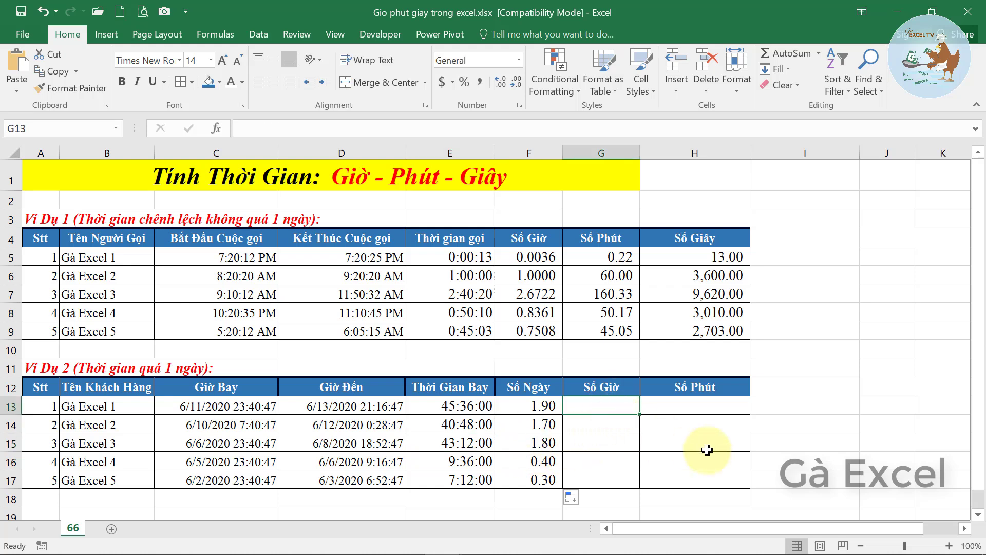
{"action": "type", "text": "=houtr"}
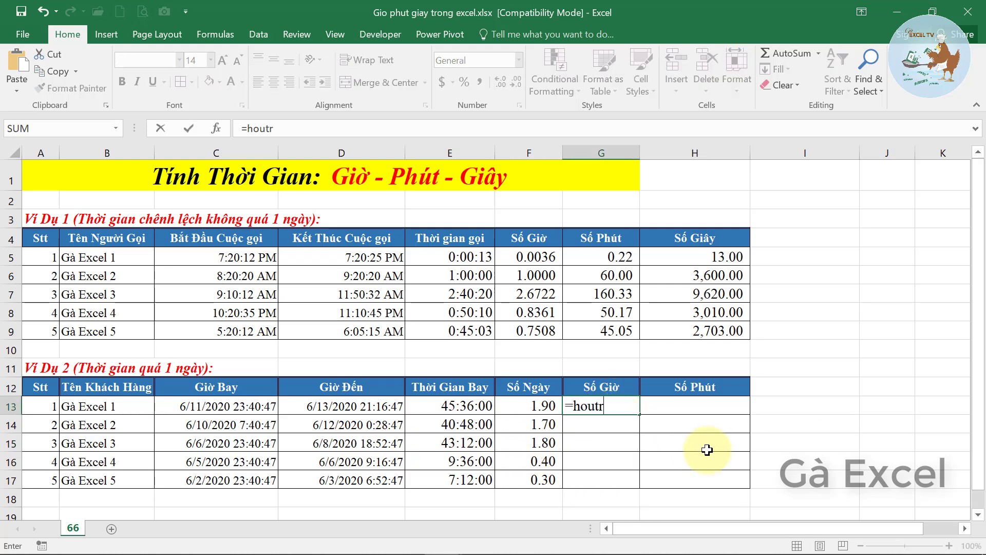
{"action": "key", "text": "BackSpace"}
{"action": "key", "text": "BackSpace"}
{"action": "type", "text": "r"}
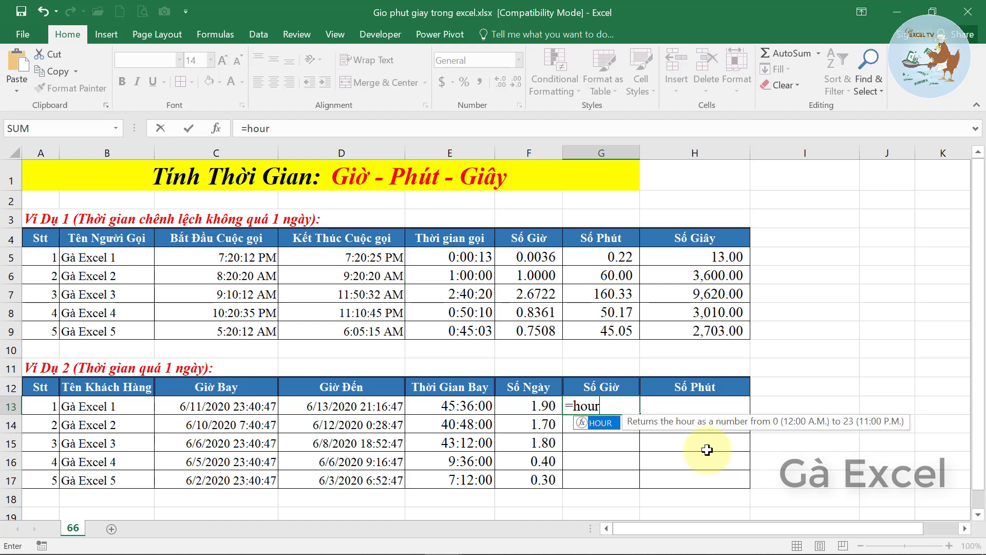
{"action": "key", "text": "Tab"}
{"action": "left_click", "coordinate": [465, 407]}
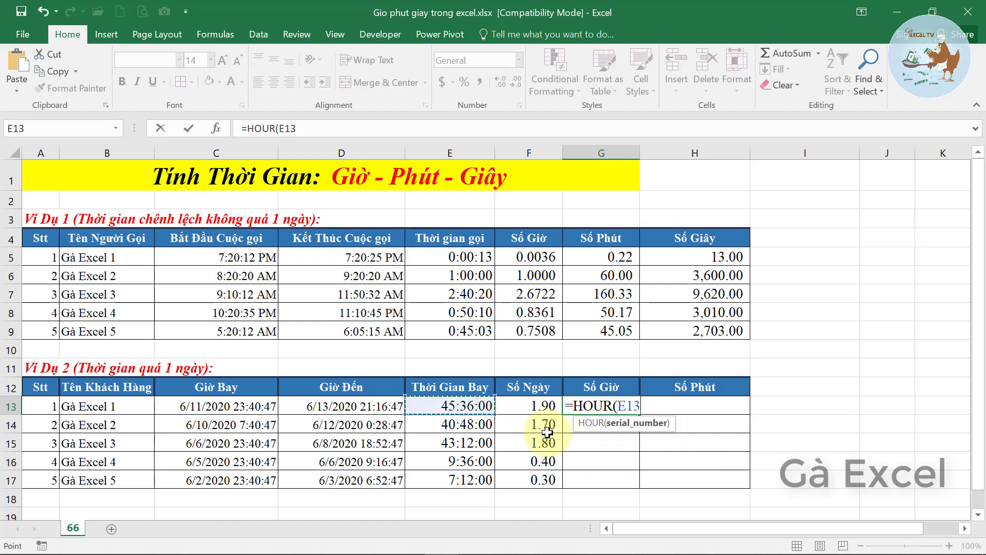
{"action": "key", "text": "ctrl+Return"}
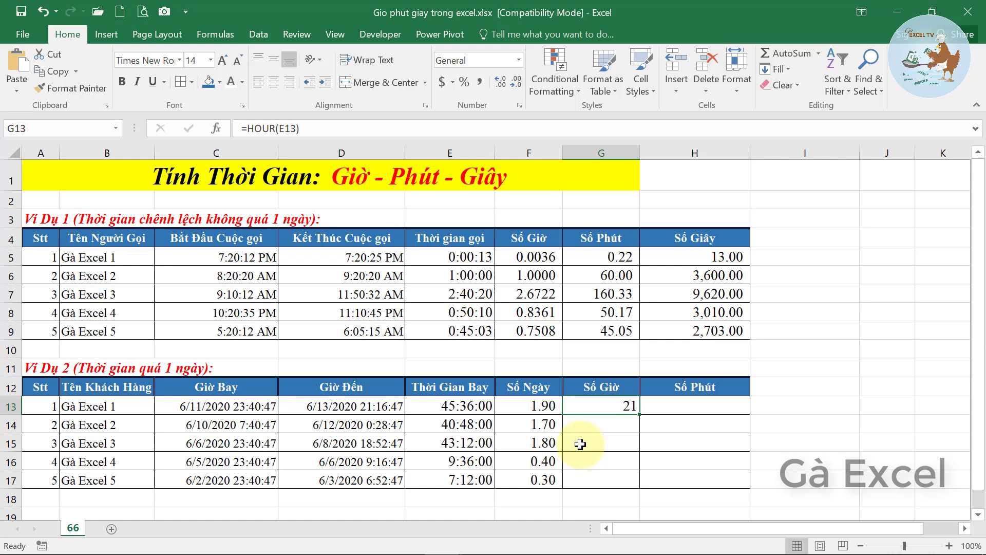
- Compare the E13 flight time with the G13 HOUR result and the F13 day formula
{"action": "left_click", "coordinate": [422, 409]}
{"action": "left_click", "coordinate": [618, 406]}
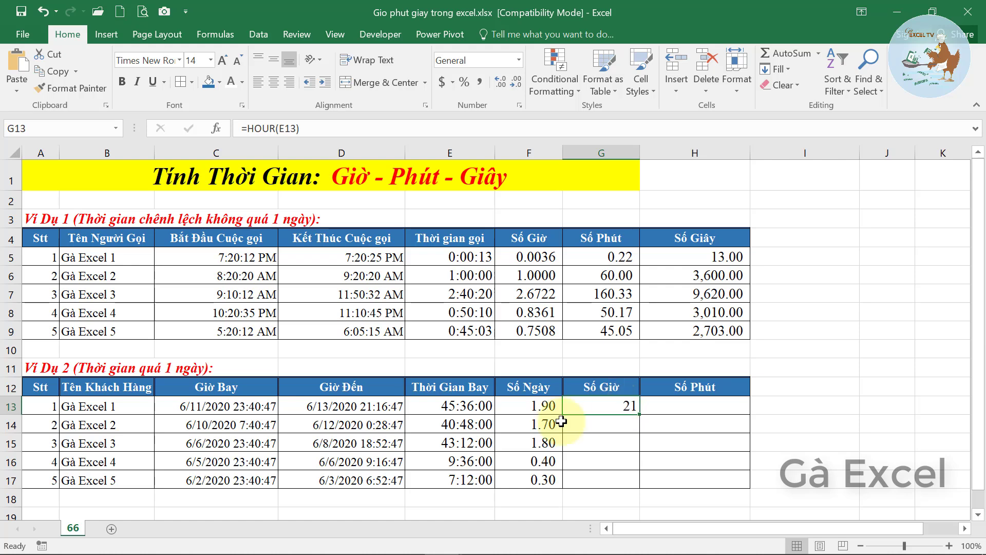
{"action": "left_click", "coordinate": [446, 404]}
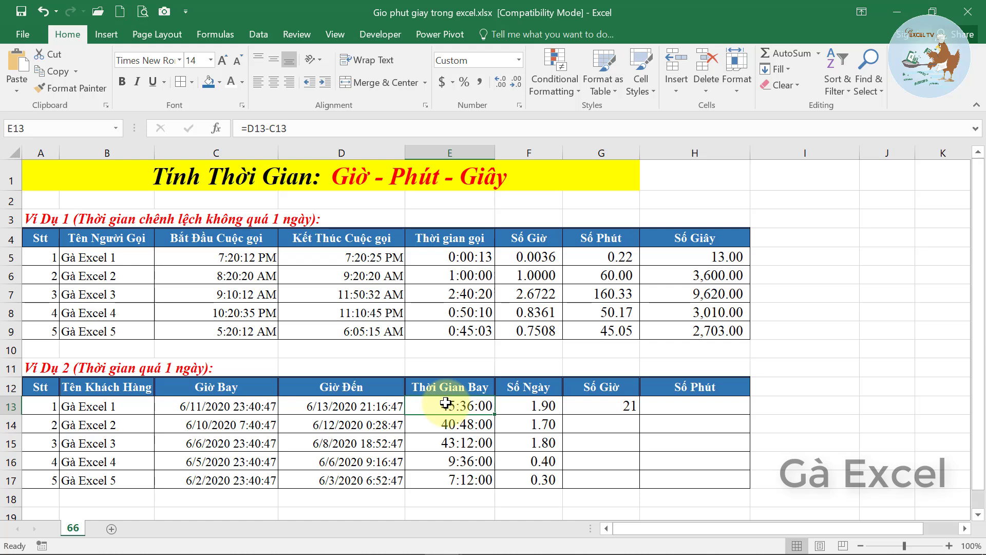
{"action": "left_click", "coordinate": [631, 407]}
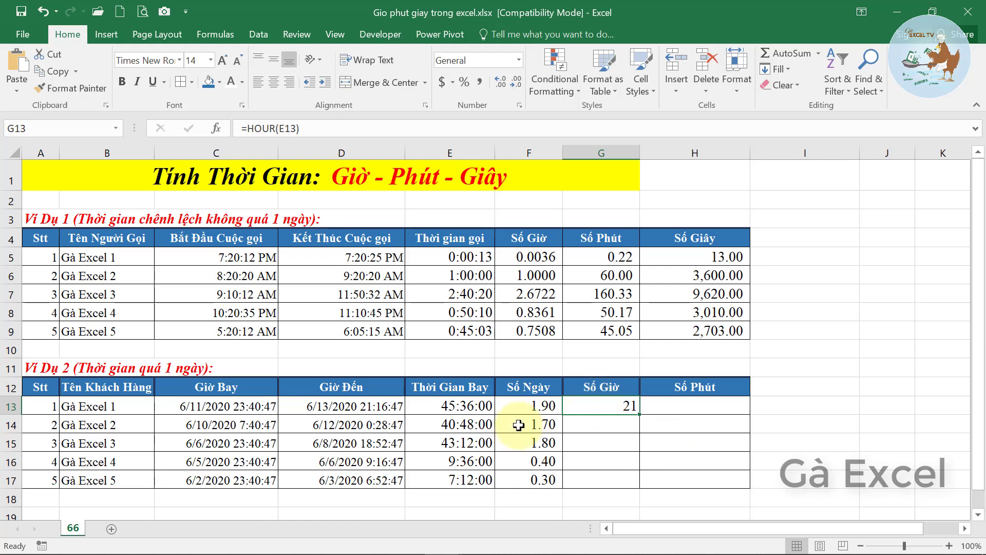
{"action": "left_click", "coordinate": [521, 407]}
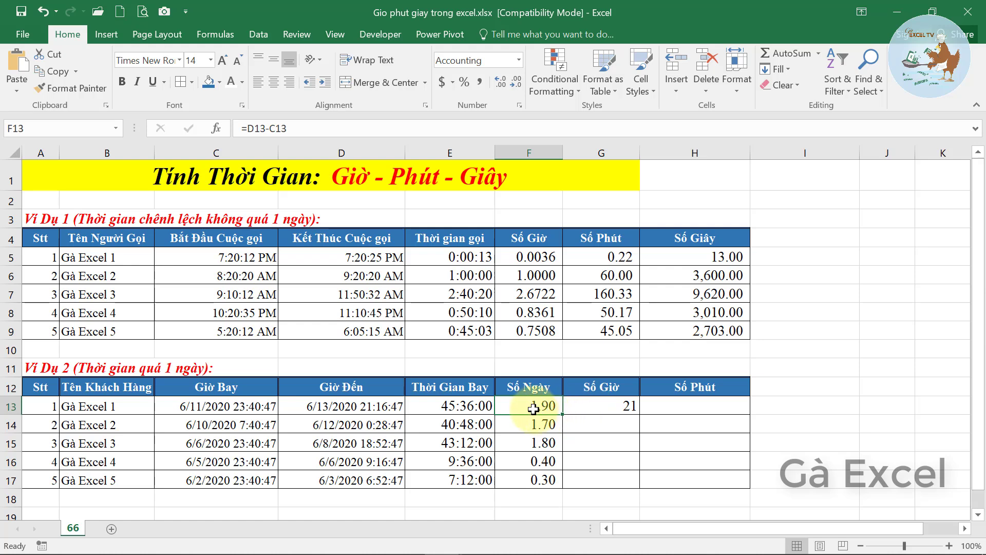
- Begin G13's formula with ROUNDDOWN(F13,0) whole days plus the HOUR(E13) term
{"action": "left_click", "coordinate": [603, 403]}
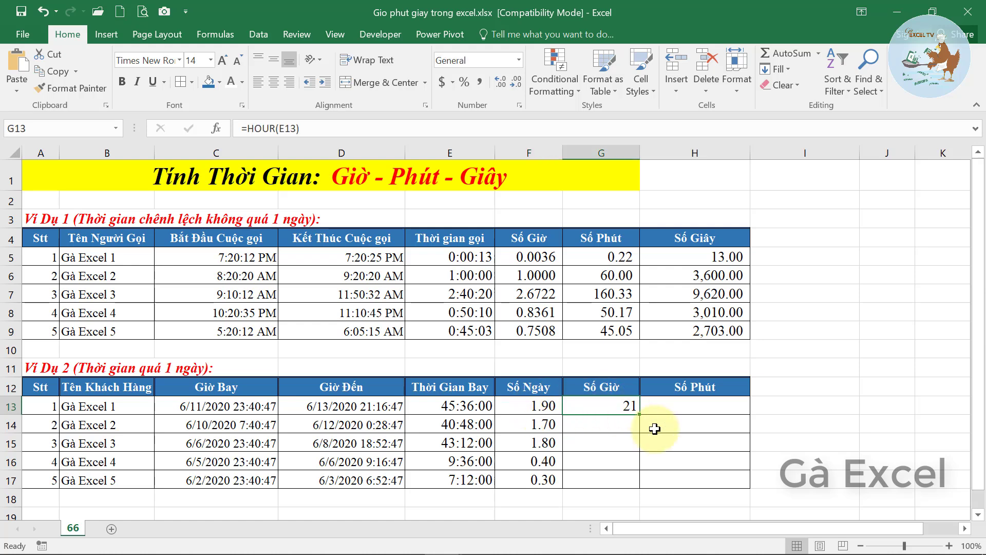
{"action": "type", "text": "=ro"}
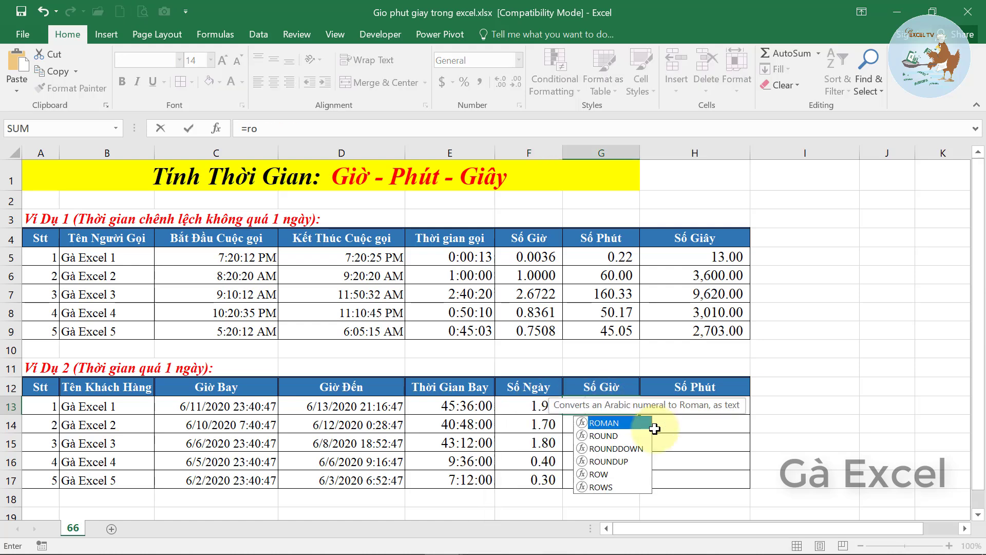
{"action": "type", "text": "u"}
{"action": "key", "text": "Down"}
{"action": "key", "text": "Tab"}
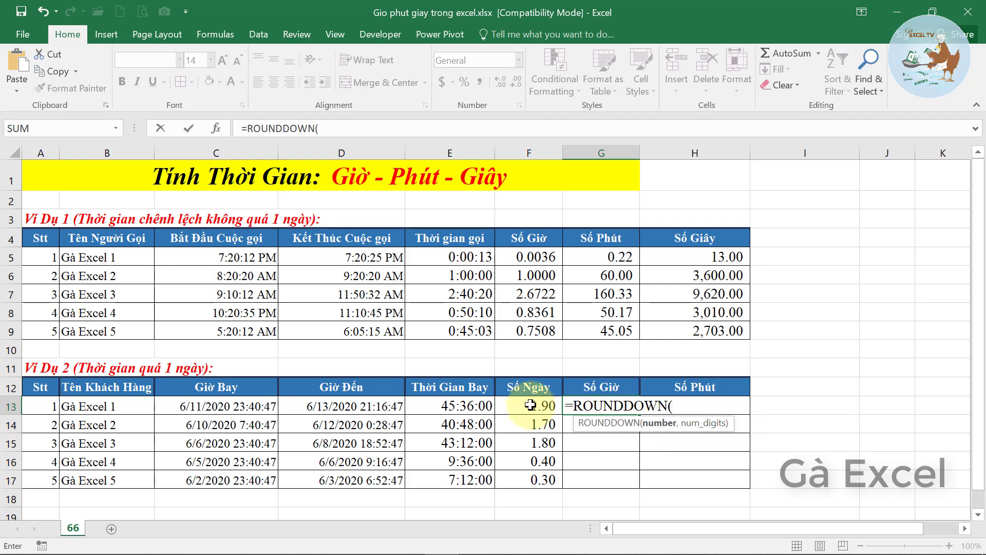
{"action": "left_click", "coordinate": [527, 404]}
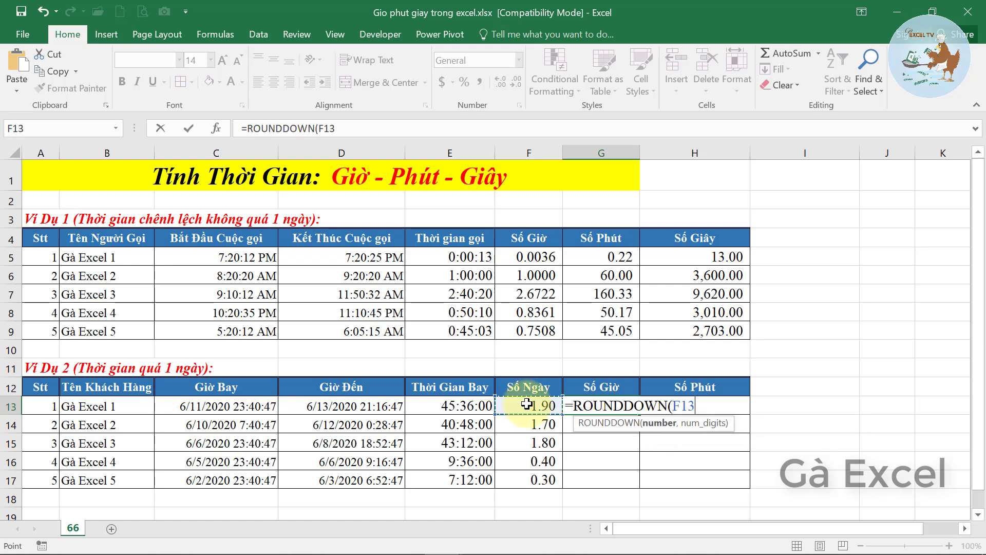
{"action": "type", "text": ",0)*24"}
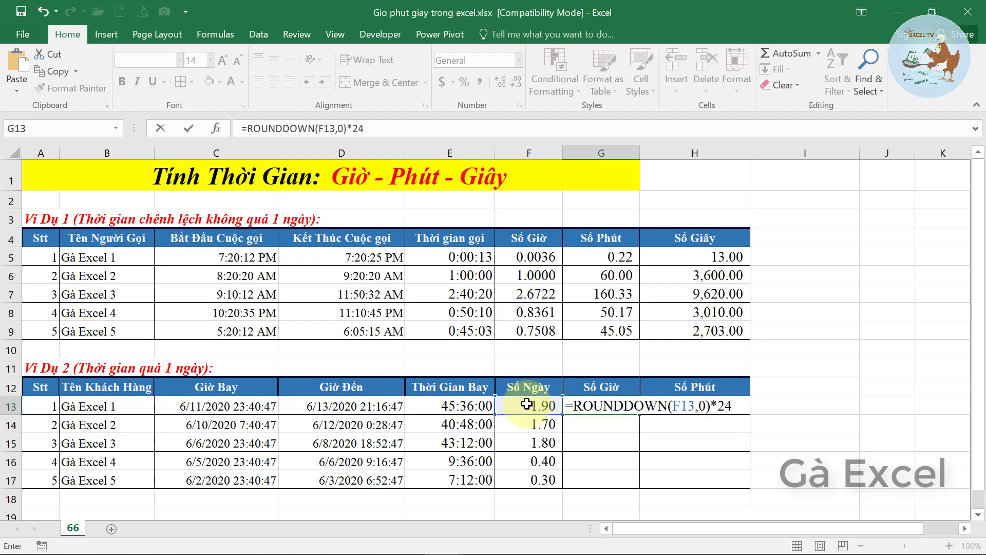
{"action": "type", "text": "+hou"}
{"action": "key", "text": "Tab"}
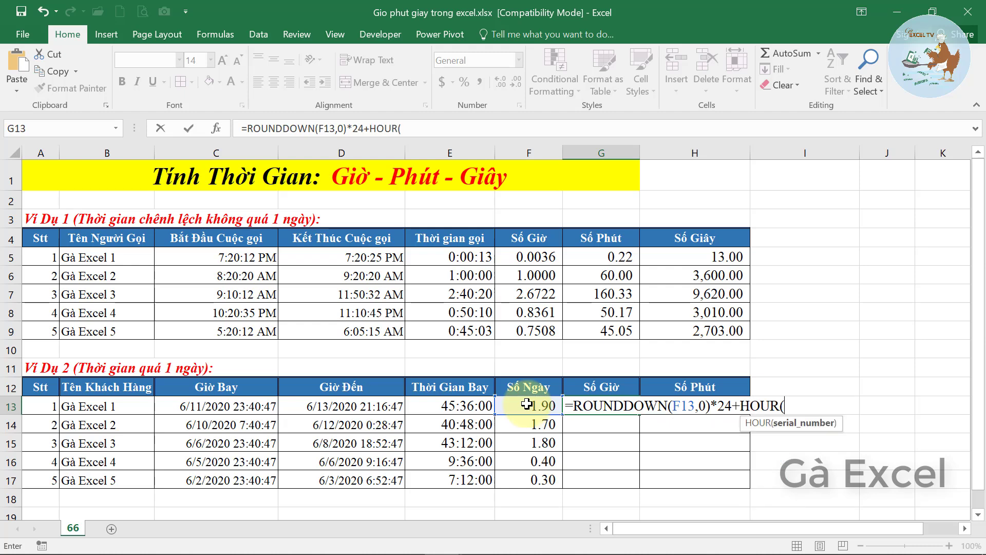
{"action": "left_click", "coordinate": [468, 405]}
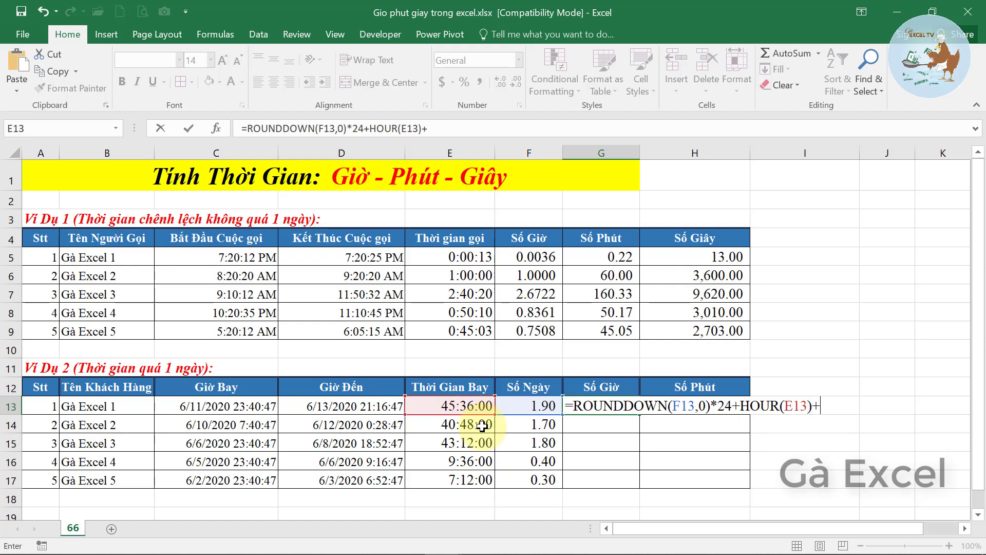
- Add MINUTE(E13)/60 and SECOND(E13)/3600 to the formula and fill it down to G17
{"action": "type", "text": "min"}
{"action": "key", "text": "Down"}
{"action": "key", "text": "Down"}
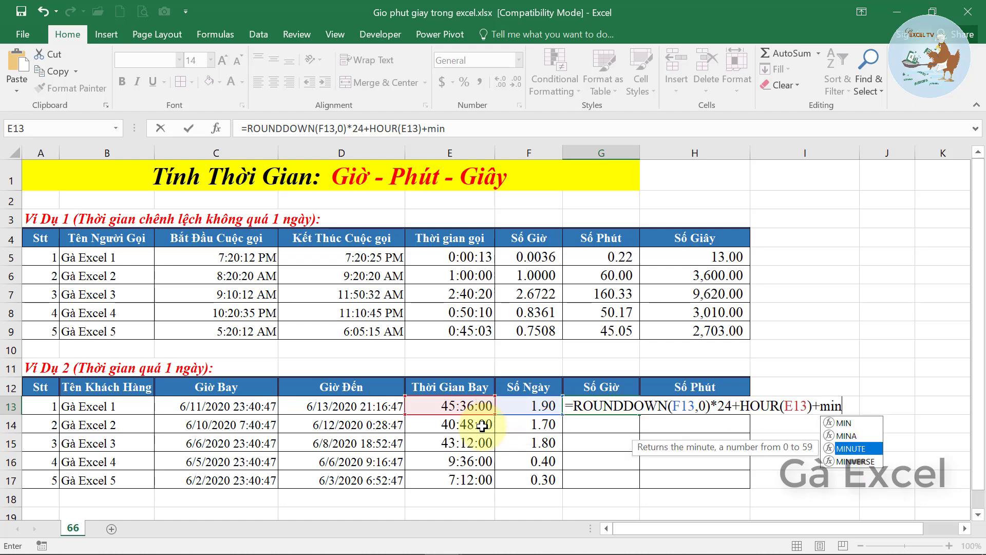
{"action": "key", "text": "Tab"}
{"action": "left_click", "coordinate": [432, 406]}
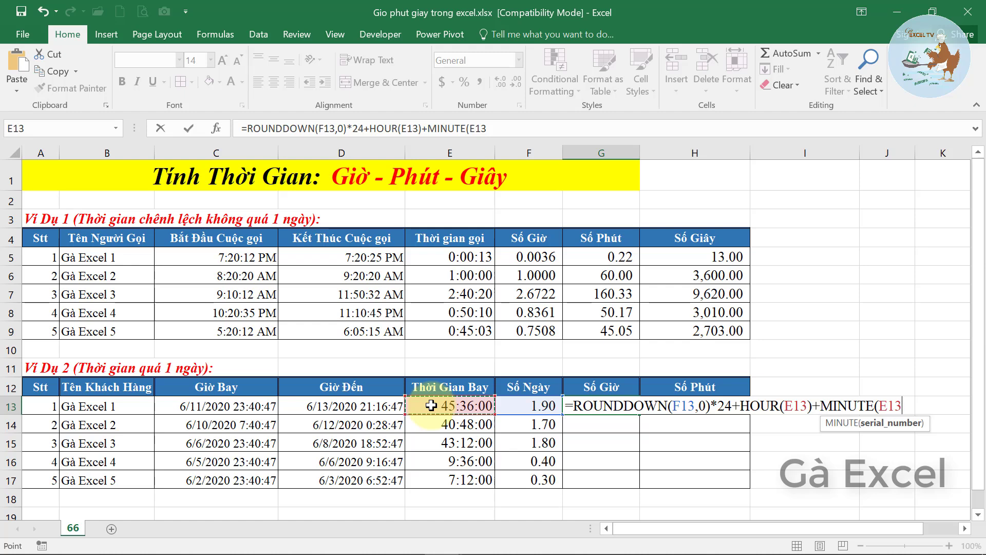
{"action": "type", "text": ")/60"}
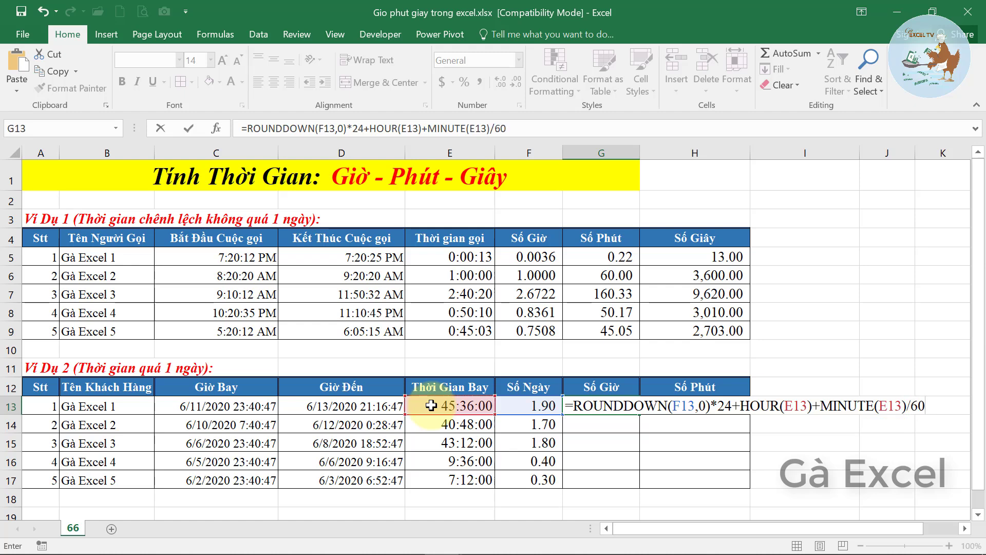
{"action": "type", "text": "+s"}
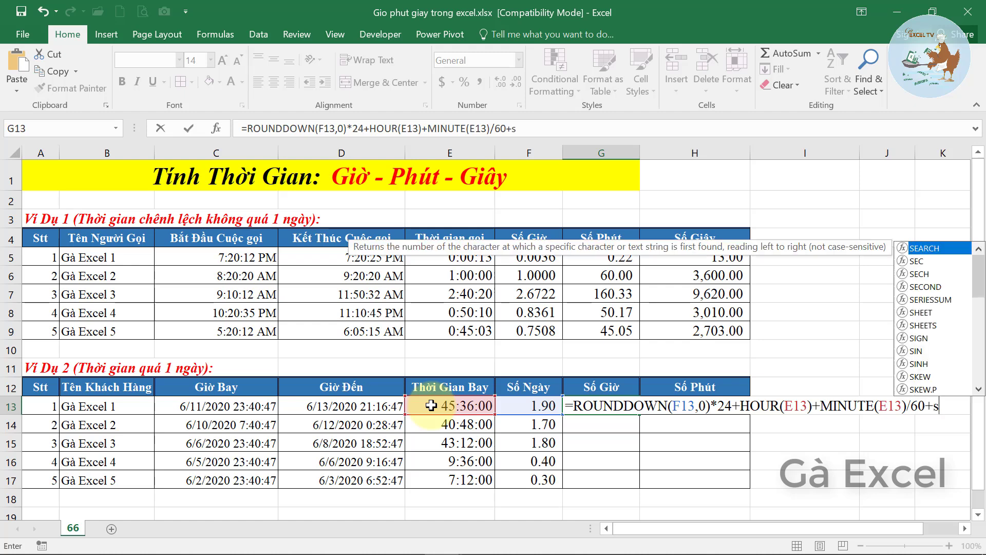
{"action": "type", "text": "eco"}
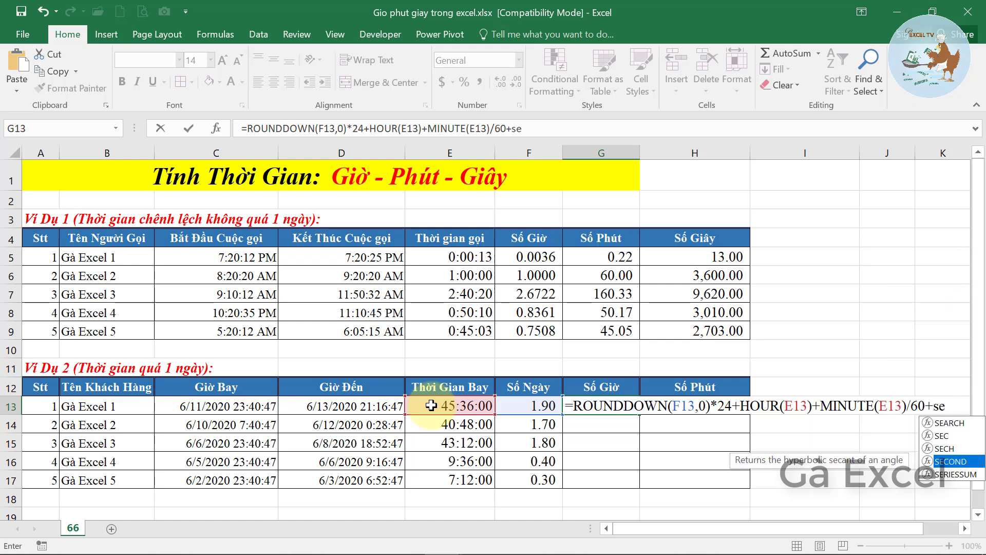
{"action": "key", "text": "Tab"}
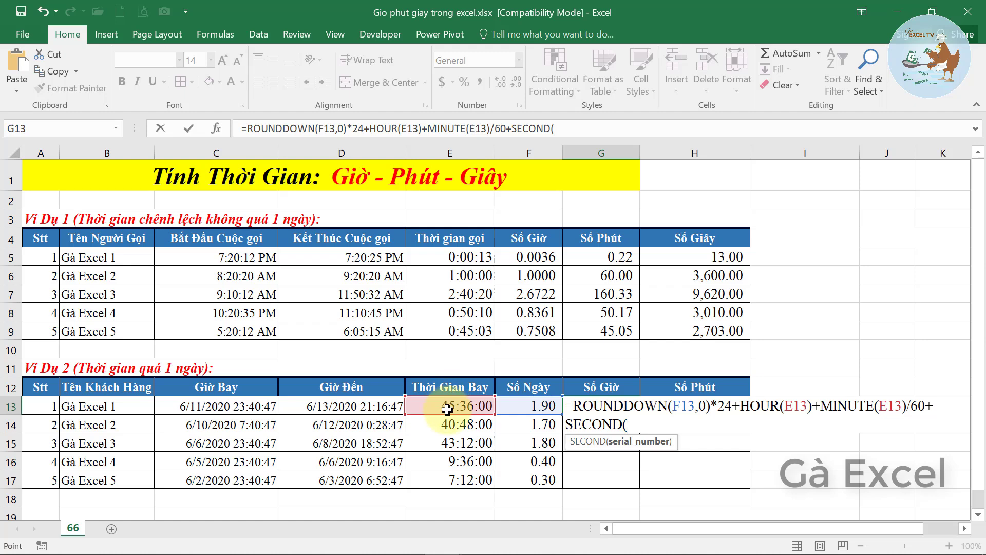
{"action": "left_click", "coordinate": [447, 407]}
{"action": "type", "text": ")"}
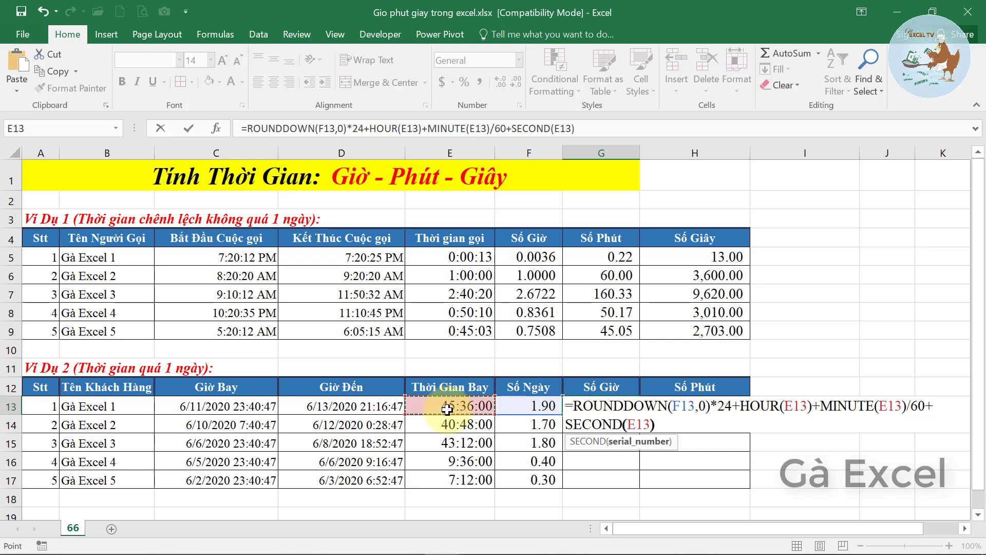
{"action": "type", "text": "/3600"}
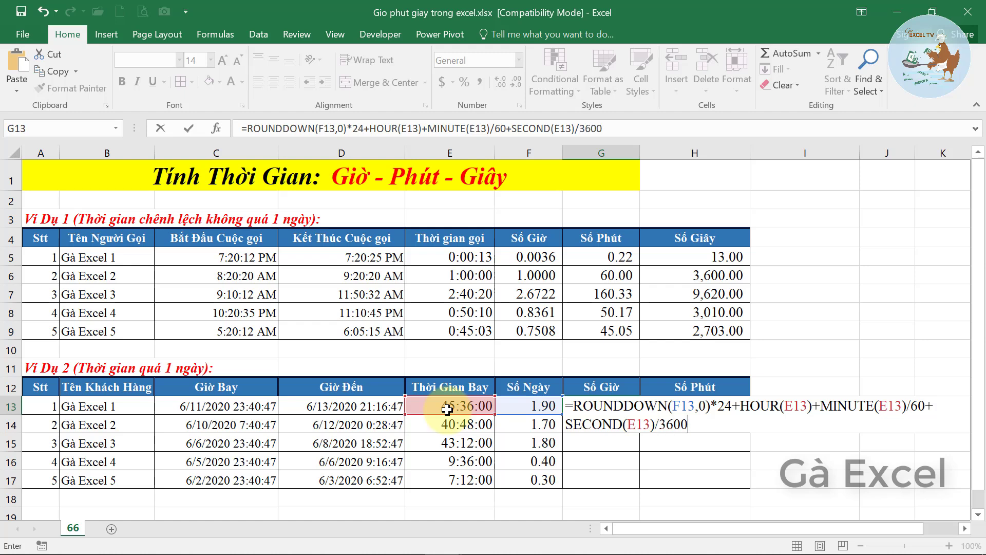
{"action": "key", "text": "Return"}
{"action": "key", "text": "Up"}
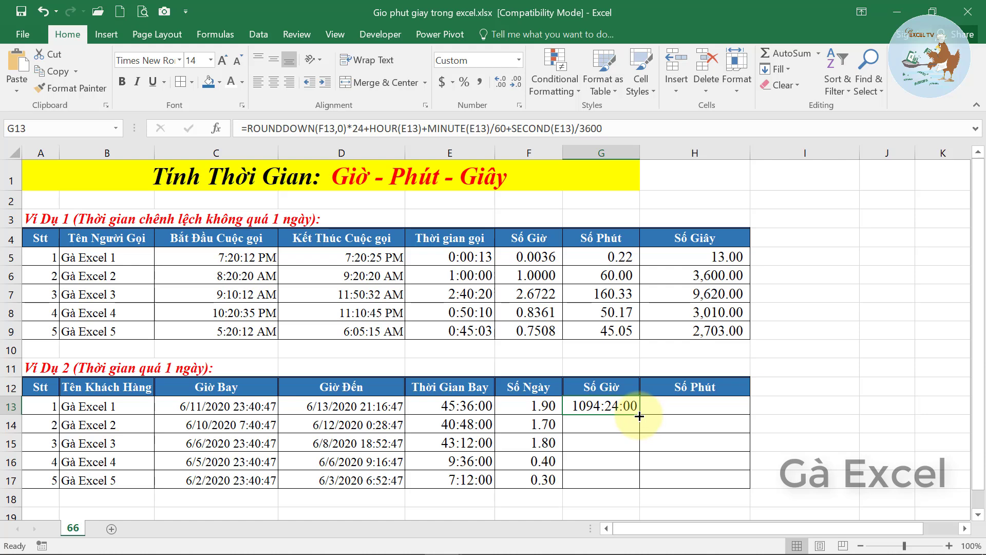
{"action": "double_click", "coordinate": [639, 416]}
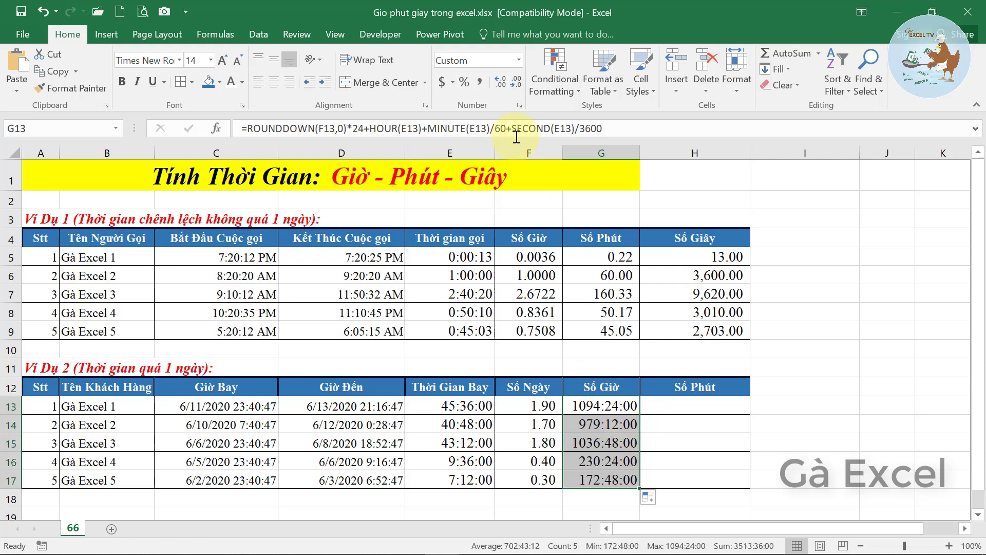
- Apply Comma Style to Số Giờ so hours read 45.60, 40.80, 43.20, 9.60, 7.20
{"action": "left_click", "coordinate": [481, 80]}
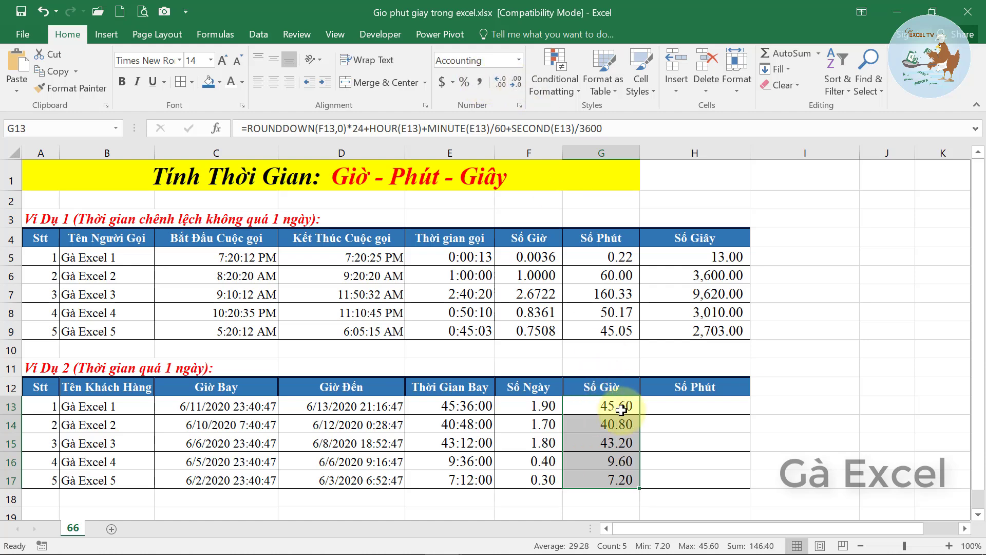
{"action": "left_click", "coordinate": [614, 424]}
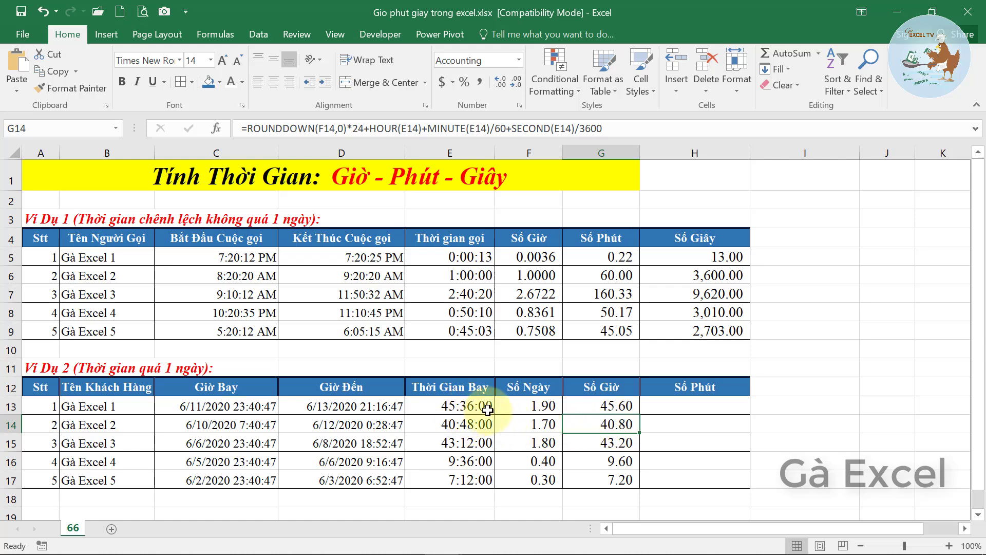
{"action": "left_click", "coordinate": [624, 405]}
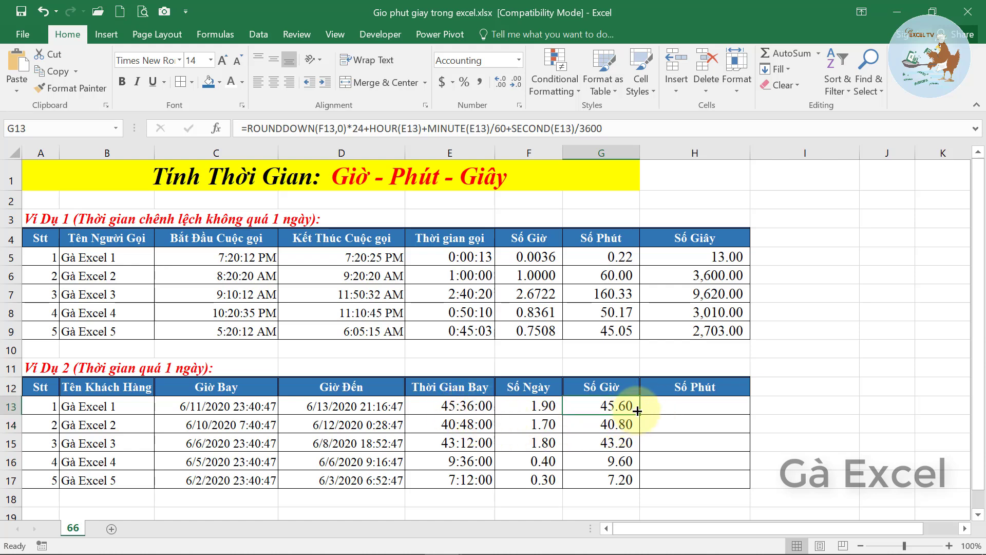
{"action": "left_click_drag", "start_coordinate": [612, 406], "coordinate": [609, 474]}
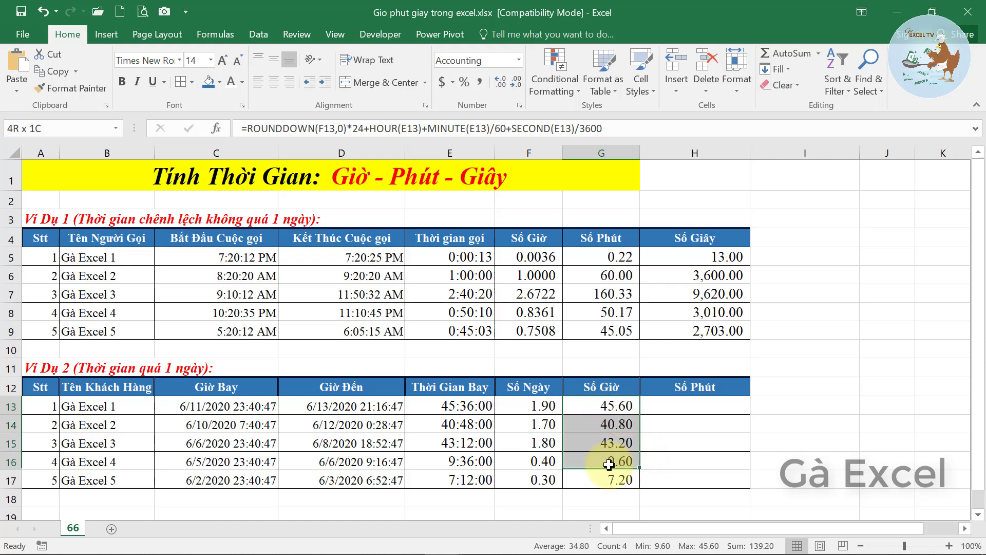
{"action": "left_click", "coordinate": [678, 405]}
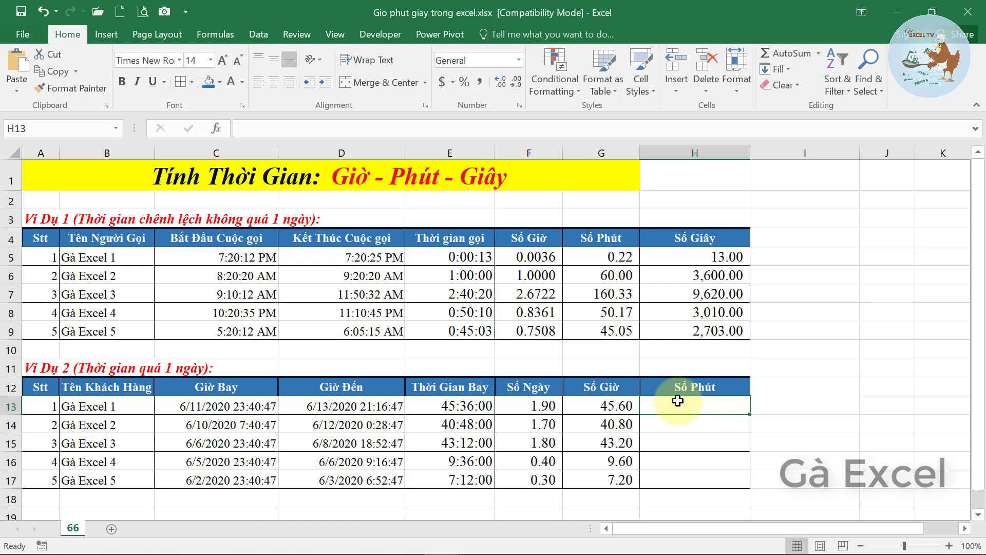
- Copy G13's hours formula text and paste it into H13
{"action": "left_click", "coordinate": [634, 406]}
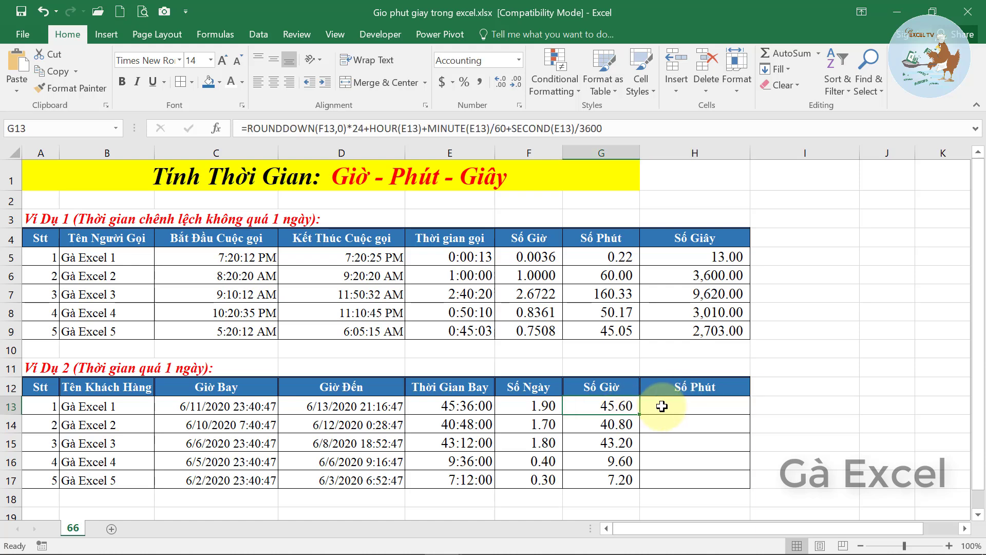
{"action": "left_click", "coordinate": [663, 405]}
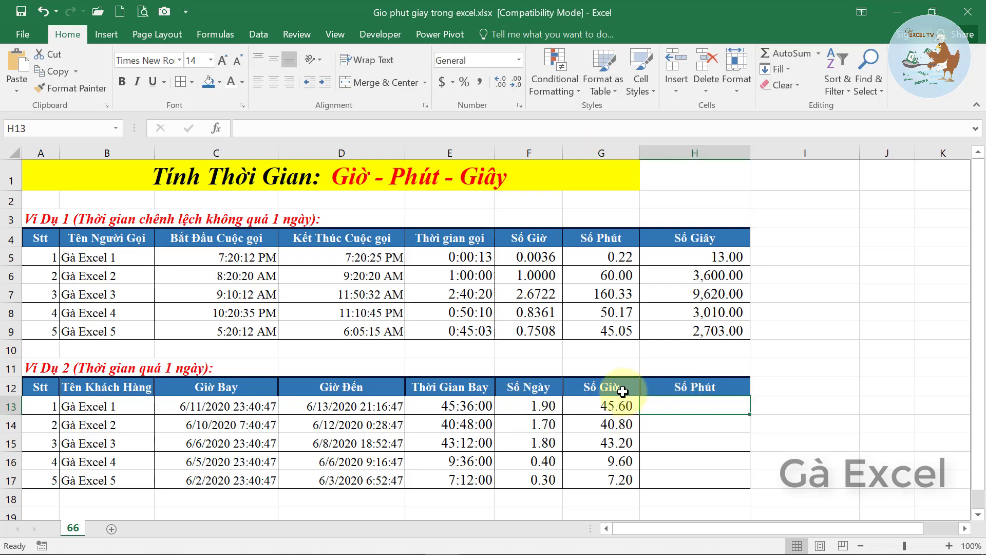
{"action": "left_click", "coordinate": [591, 414]}
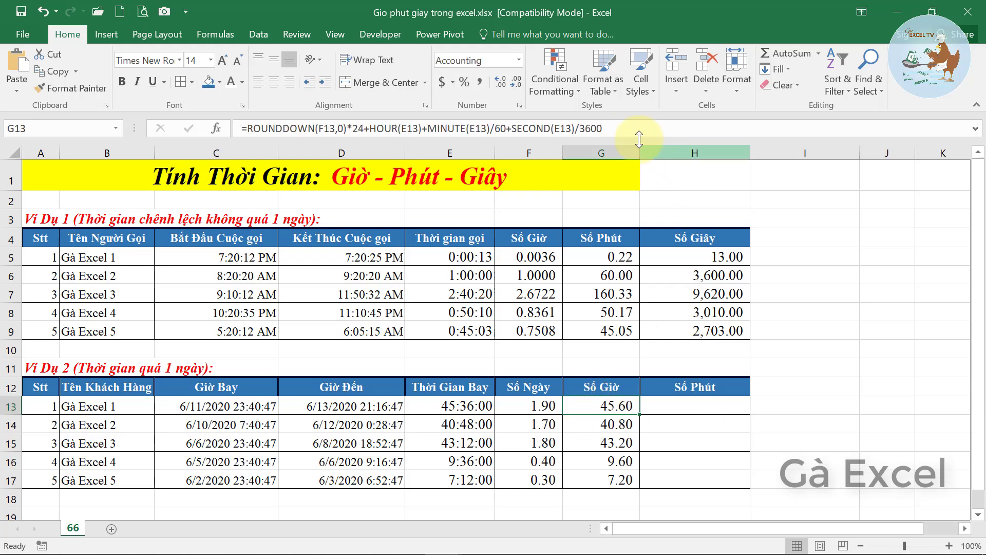
{"action": "left_click", "coordinate": [612, 128]}
{"action": "key", "text": "Escape"}
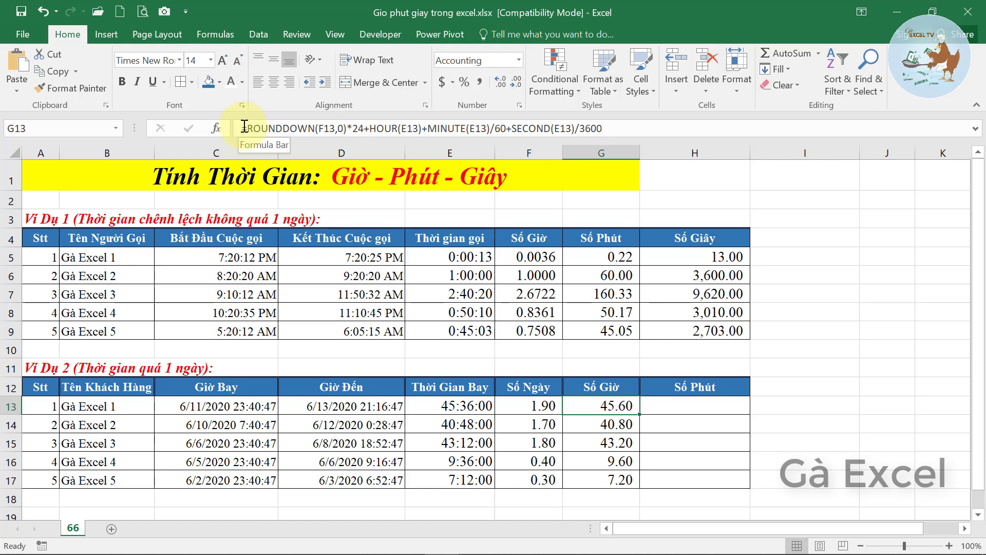
{"action": "left_click_drag", "start_coordinate": [244, 128], "coordinate": [643, 130]}
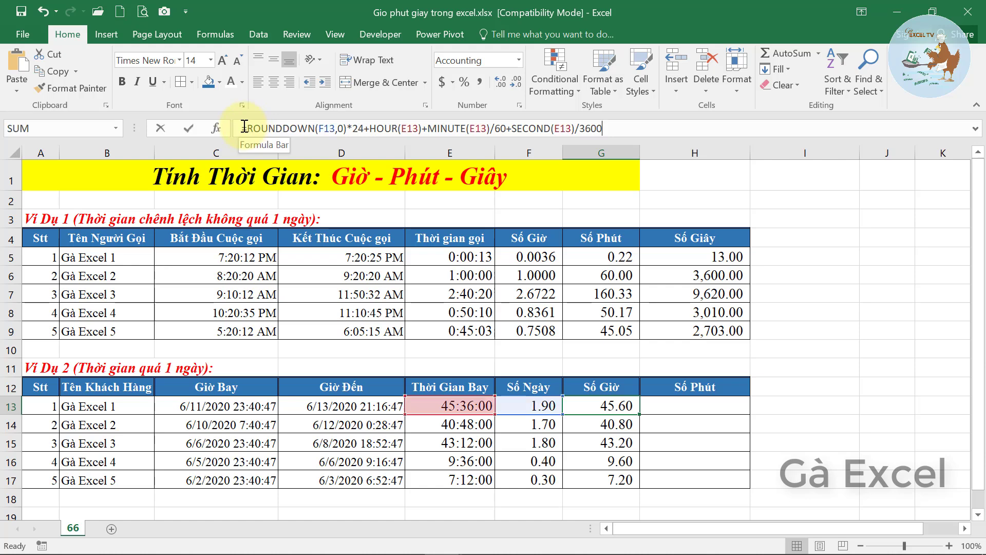
{"action": "right_click", "coordinate": [483, 128]}
{"action": "left_click", "coordinate": [522, 159]}
{"action": "key", "text": "Escape"}
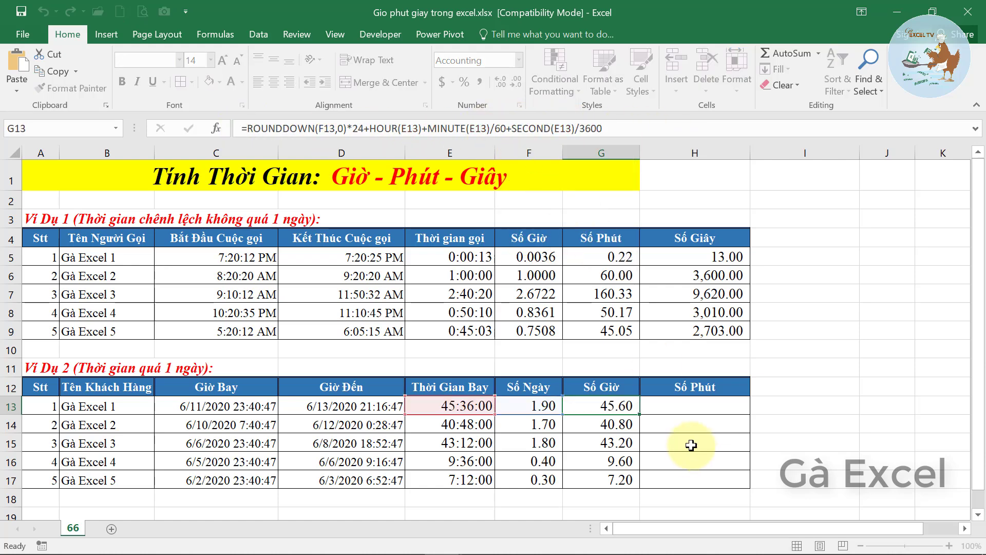
{"action": "left_click", "coordinate": [691, 406]}
{"action": "right_click", "coordinate": [691, 406]}
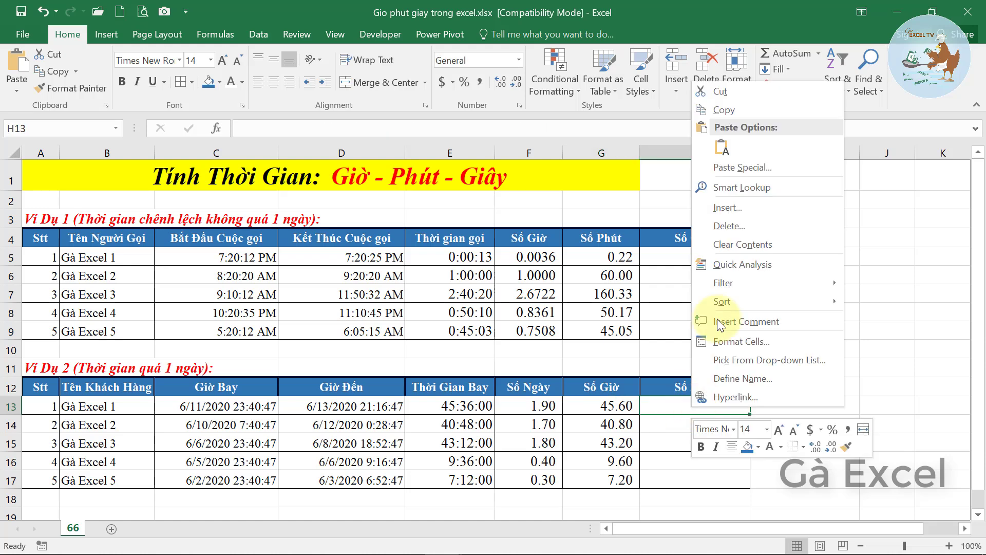
{"action": "left_click", "coordinate": [723, 149]}
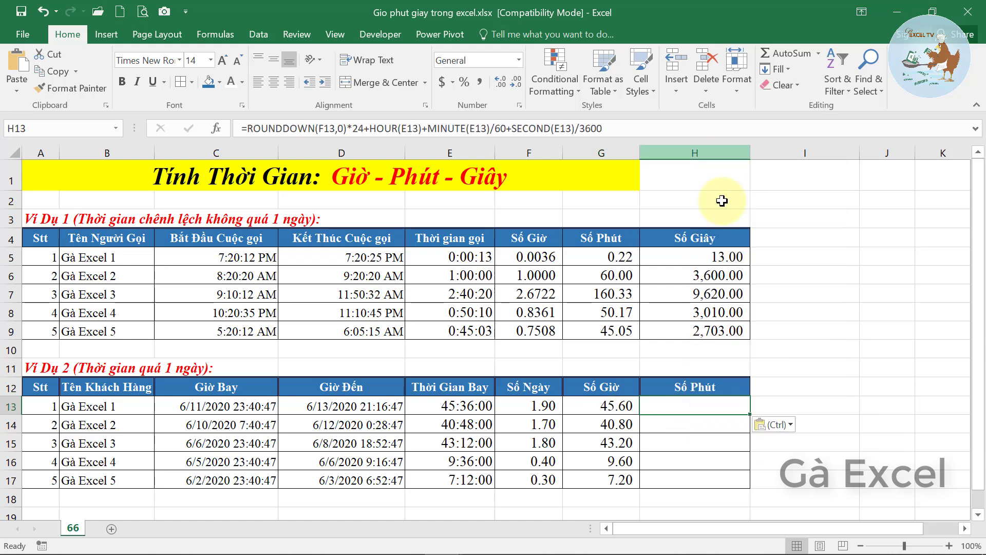
- Edit H13 to =ROUNDDOWN(F13,0)*24*60+HOUR(E13)*60+MINUTE(E13)+SECOND(E13)/60
{"action": "double_click", "coordinate": [726, 405]}
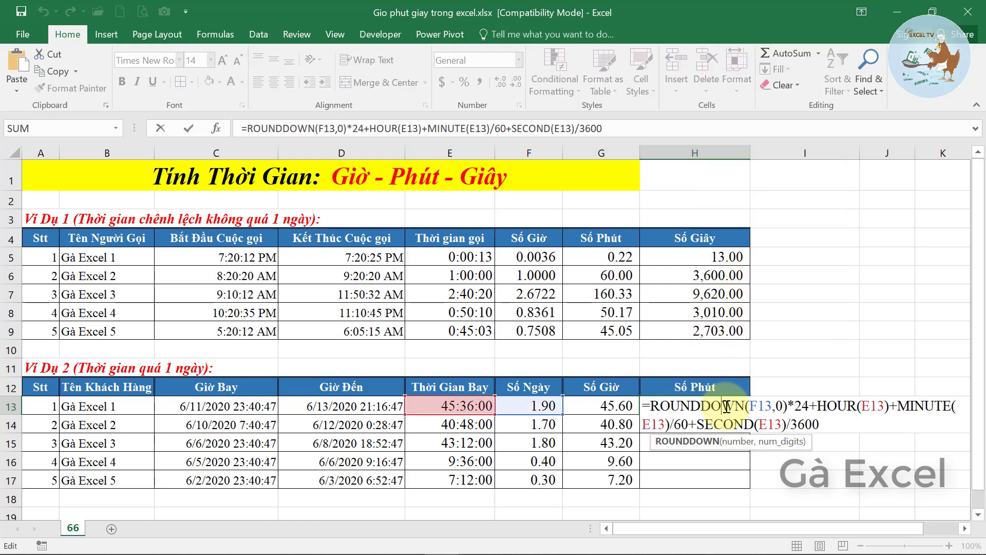
{"action": "left_click", "coordinate": [806, 407]}
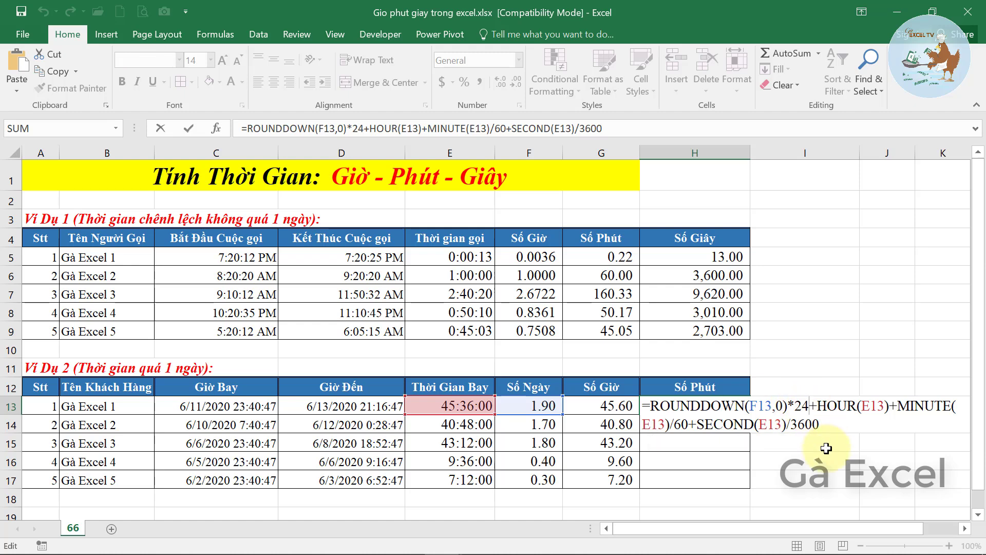
{"action": "type", "text": "*60"}
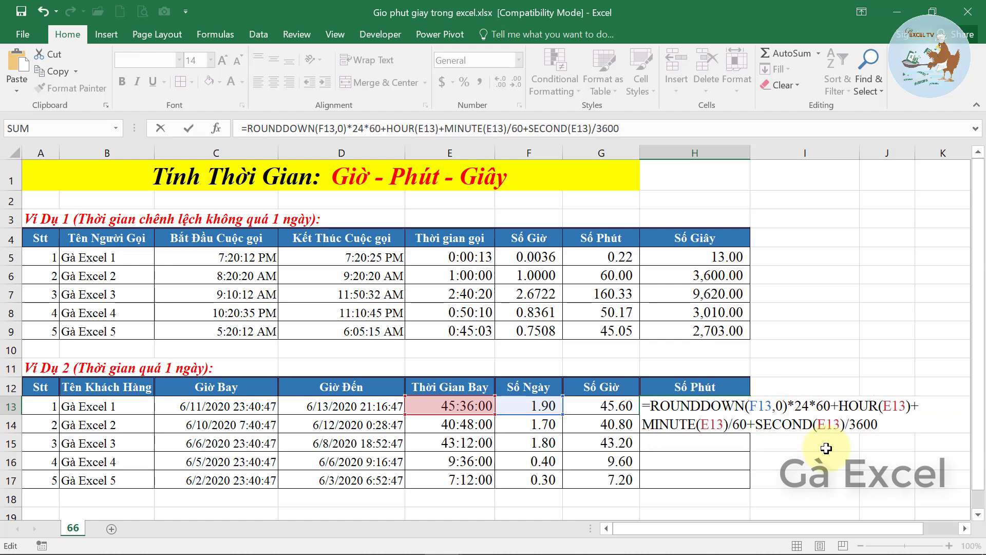
{"action": "left_click", "coordinate": [912, 406]}
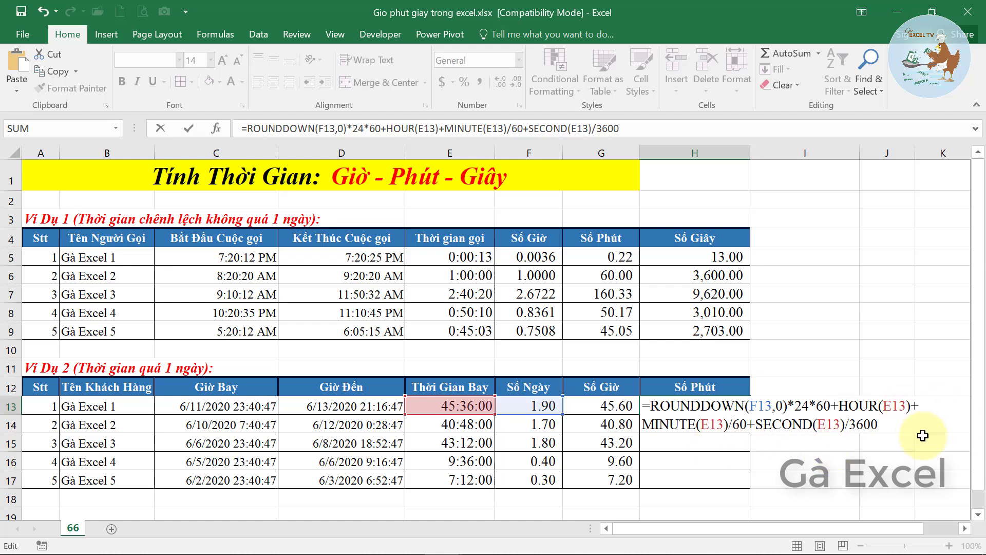
{"action": "type", "text": "*60"}
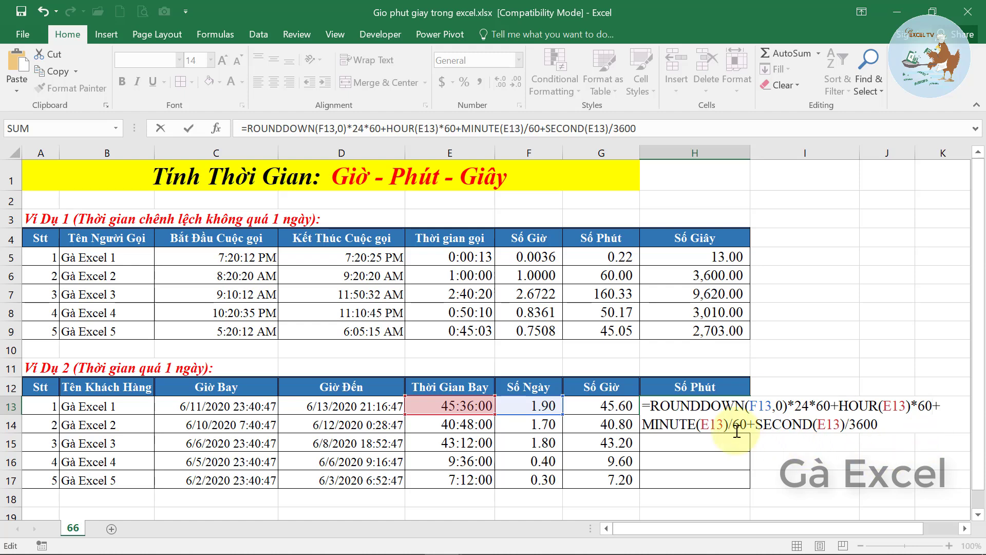
{"action": "left_click", "coordinate": [734, 425]}
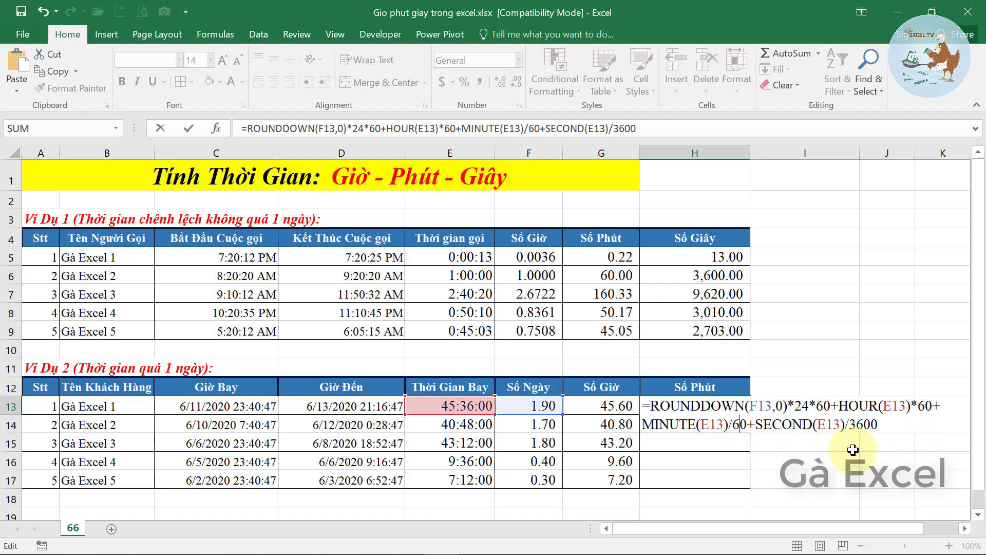
{"action": "key", "text": "Delete"}
{"action": "key", "text": "BackSpace"}
{"action": "key", "text": "BackSpace"}
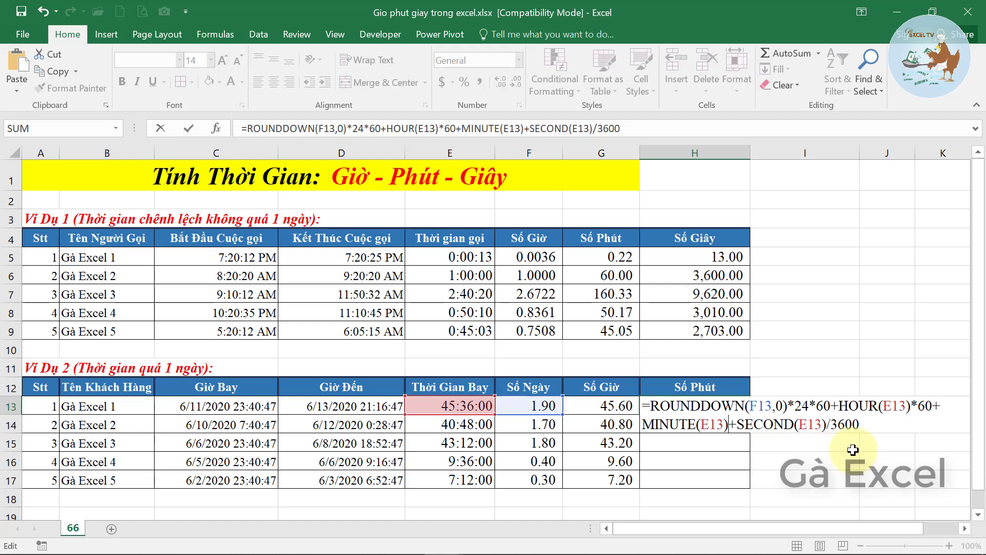
{"action": "left_click", "coordinate": [845, 425]}
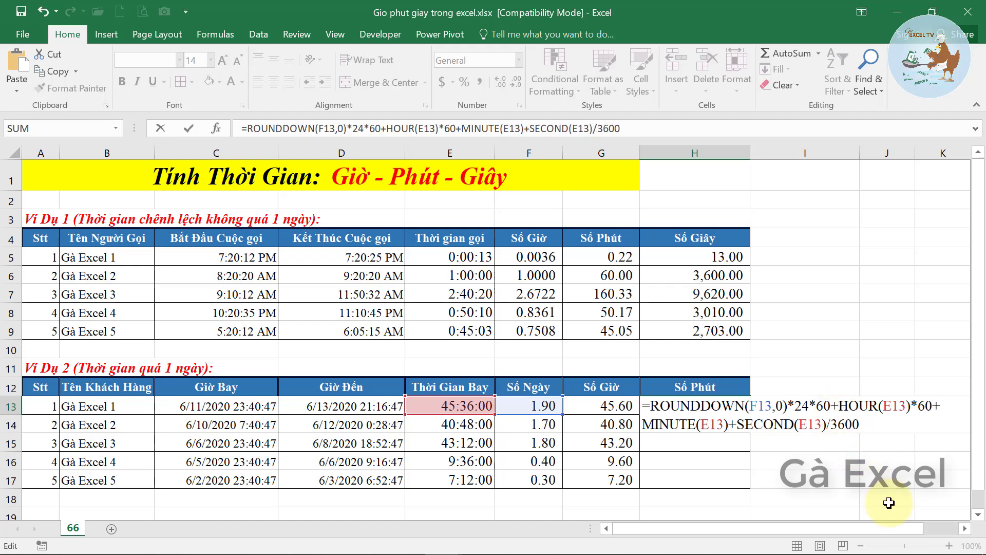
{"action": "key", "text": "BackSpace"}
{"action": "key", "text": "ctrl+Return"}
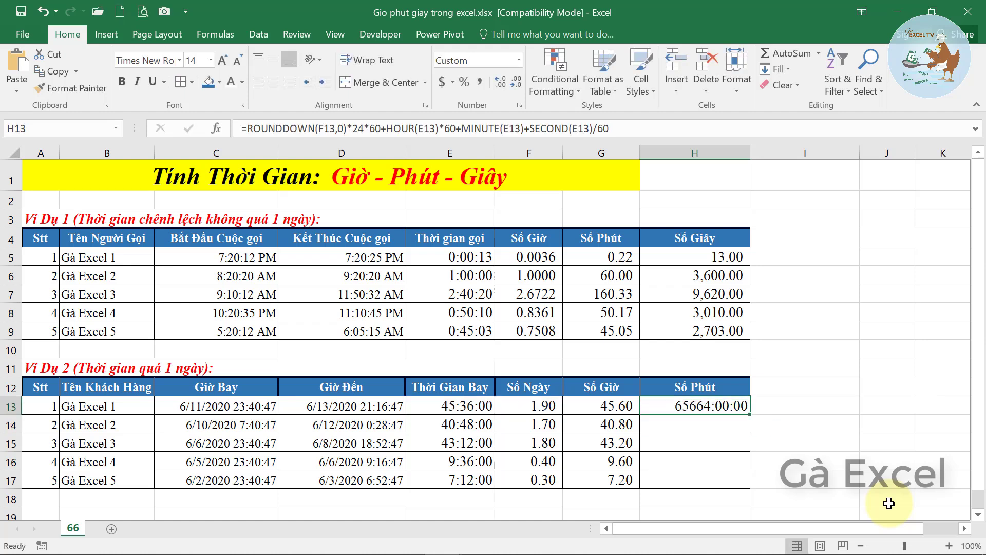
- Fill the minutes formula down to H17 and format it as Comma Style with no decimals
{"action": "double_click", "coordinate": [751, 414]}
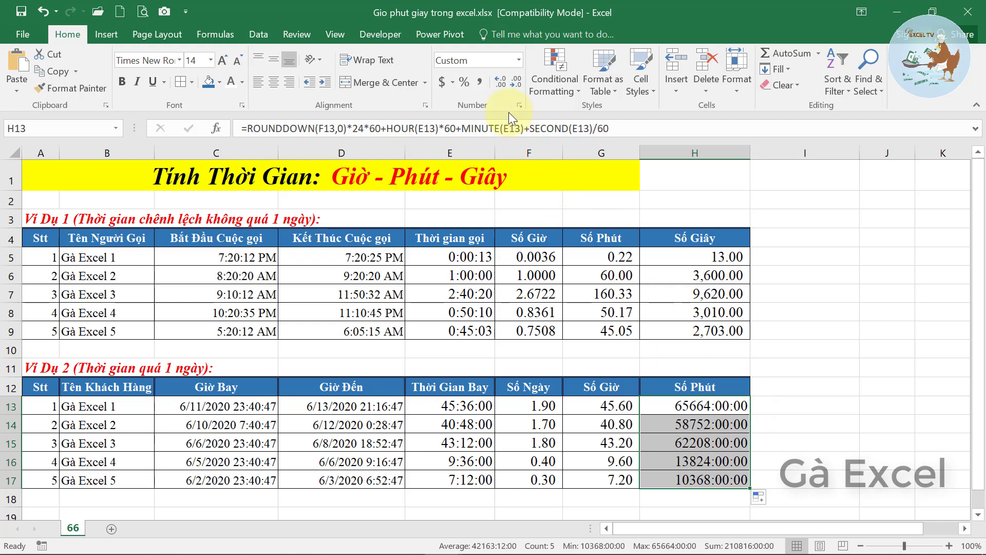
{"action": "left_click", "coordinate": [481, 82]}
{"action": "left_click", "coordinate": [518, 82]}
{"action": "left_click", "coordinate": [517, 82]}
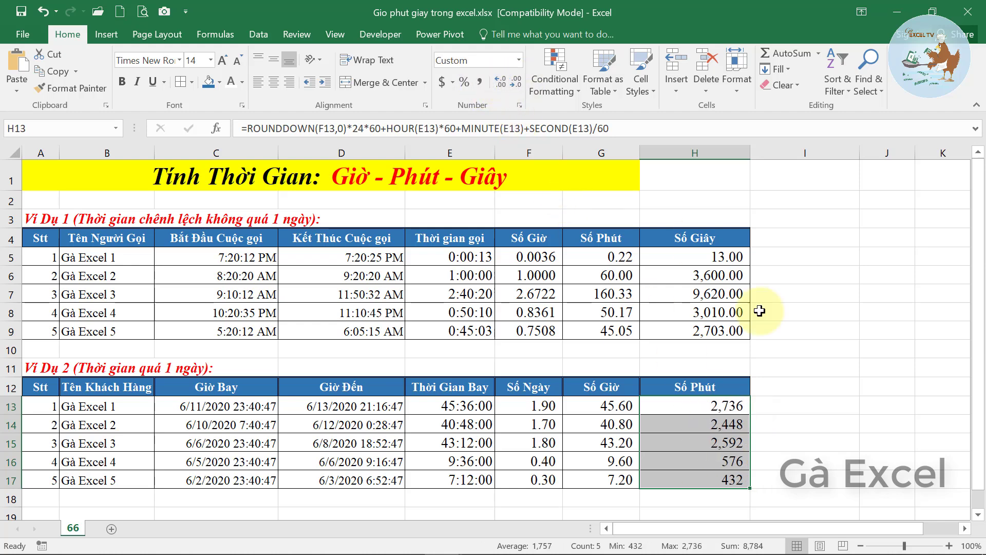
{"action": "left_click_drag", "start_coordinate": [700, 407], "coordinate": [700, 480]}
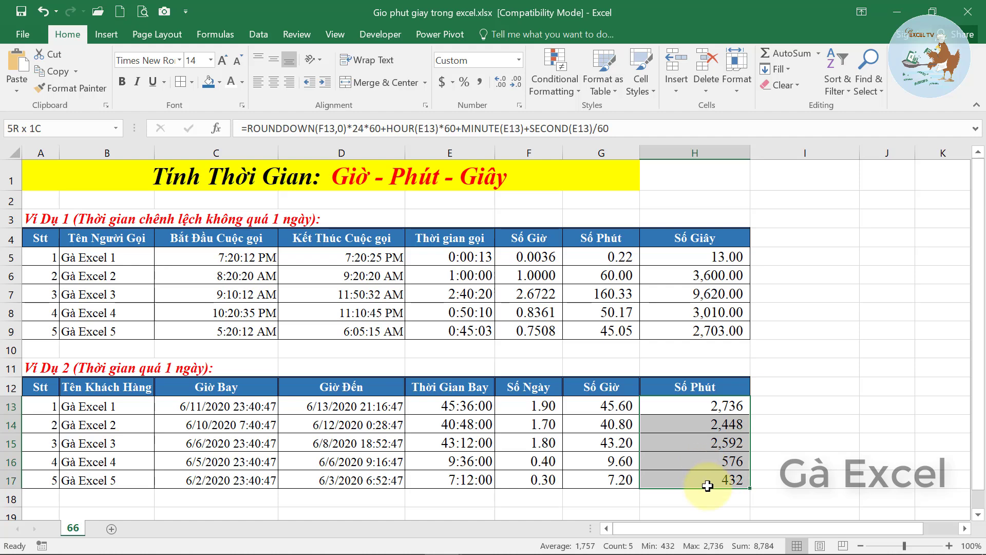
- Replace H13 with =G13*60 and fill down, giving 2,736, 2,448, 2,592, 576, 432
{"action": "left_click", "coordinate": [697, 405]}
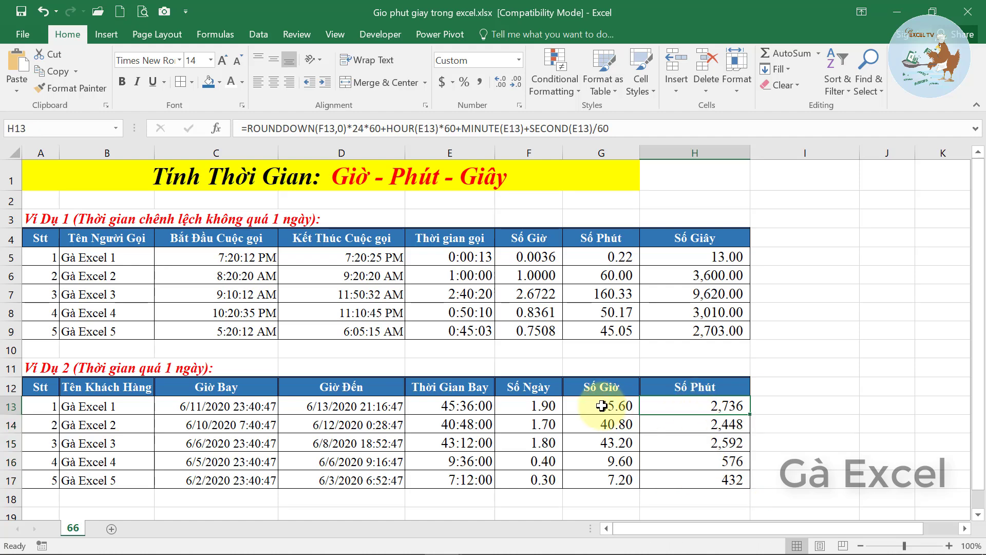
{"action": "type", "text": "="}
{"action": "key", "text": "Left"}
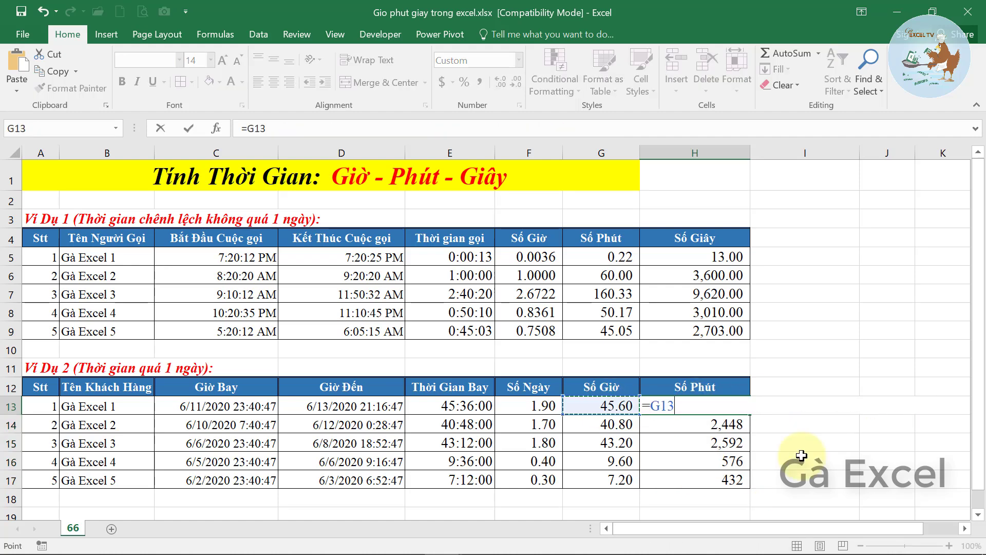
{"action": "type", "text": "*"}
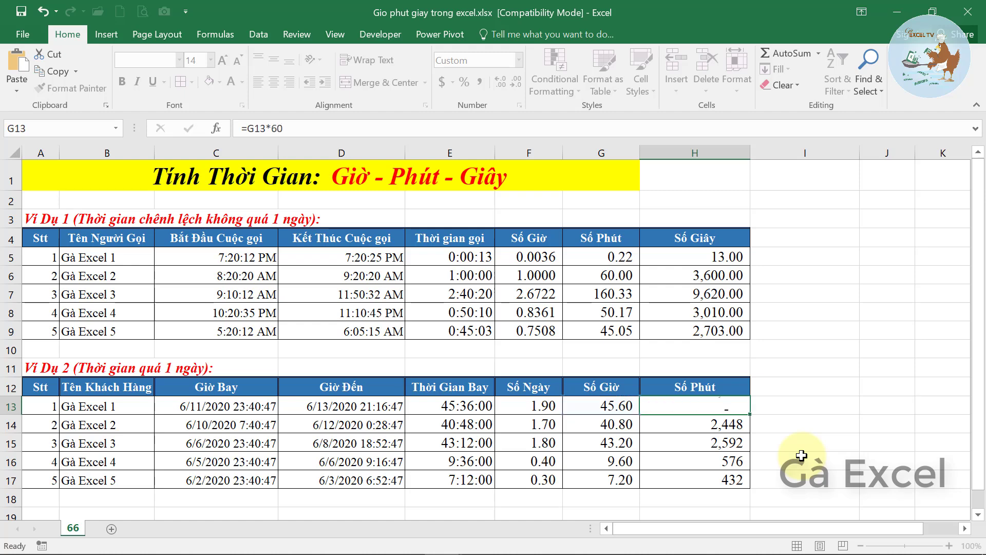
{"action": "key", "text": "ctrl+Return"}
{"action": "left_click", "coordinate": [755, 420]}
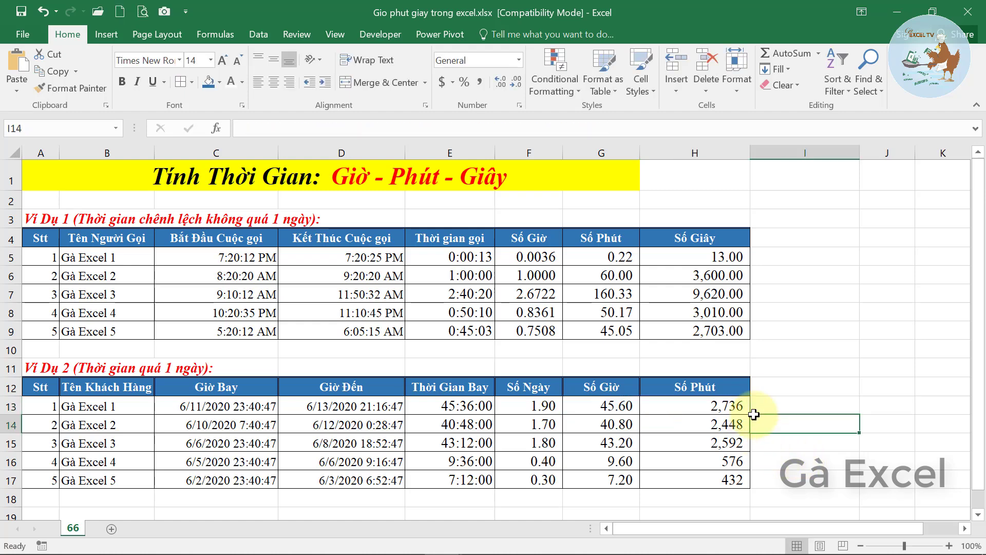
{"action": "left_click", "coordinate": [726, 408]}
{"action": "double_click", "coordinate": [750, 413]}
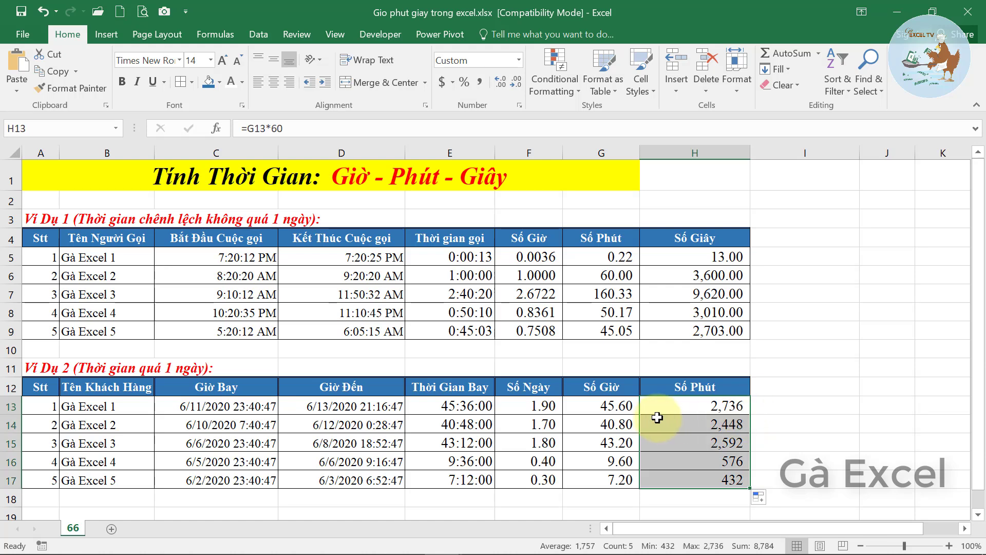
{"action": "left_click", "coordinate": [683, 408]}
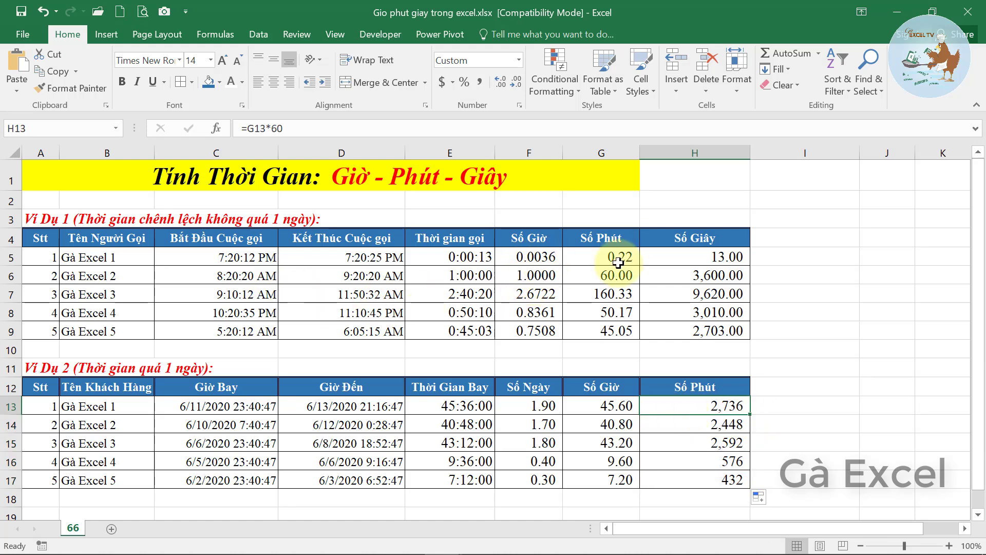
- Change E13:E17's custom format from [h]:mm:ss to h:mm:ss, so 45:36:00 shows 21:36:00
{"action": "left_click_drag", "start_coordinate": [461, 406], "coordinate": [458, 473]}
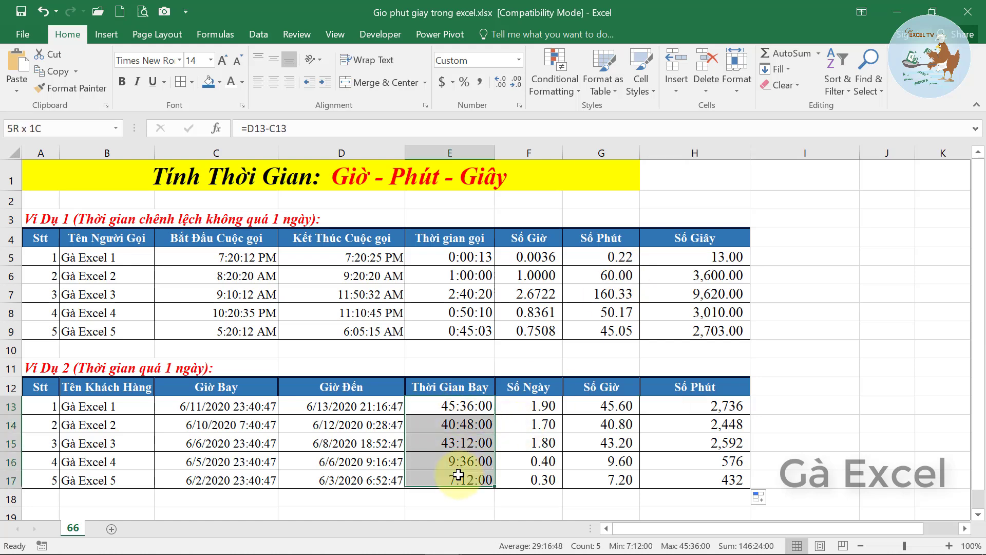
{"action": "right_click", "coordinate": [440, 451]}
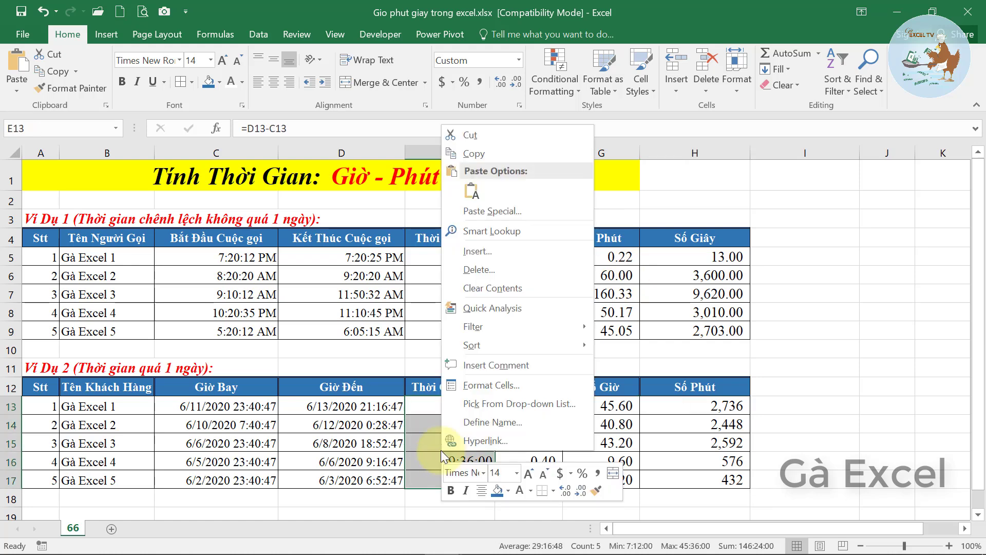
{"action": "left_click", "coordinate": [485, 386]}
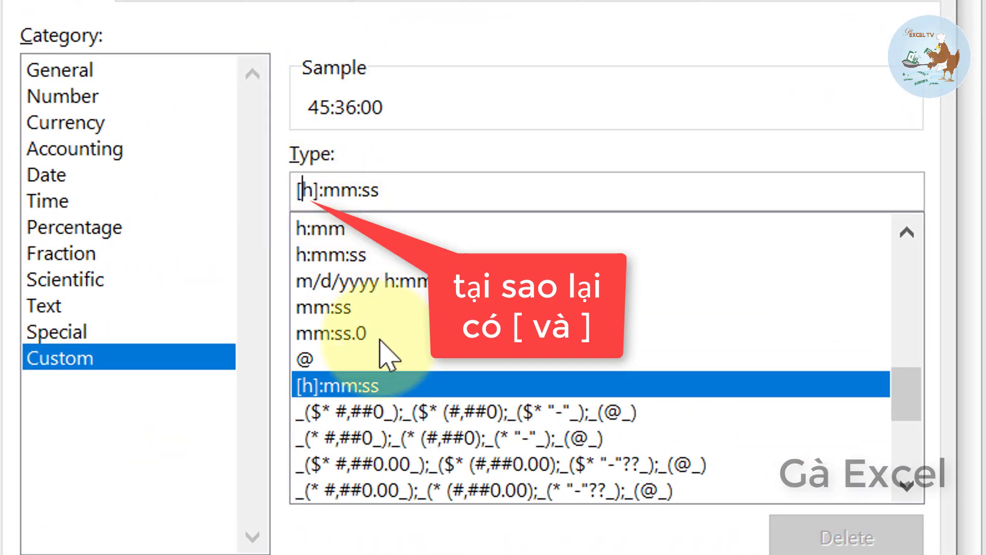
{"action": "key", "text": "BackSpace"}
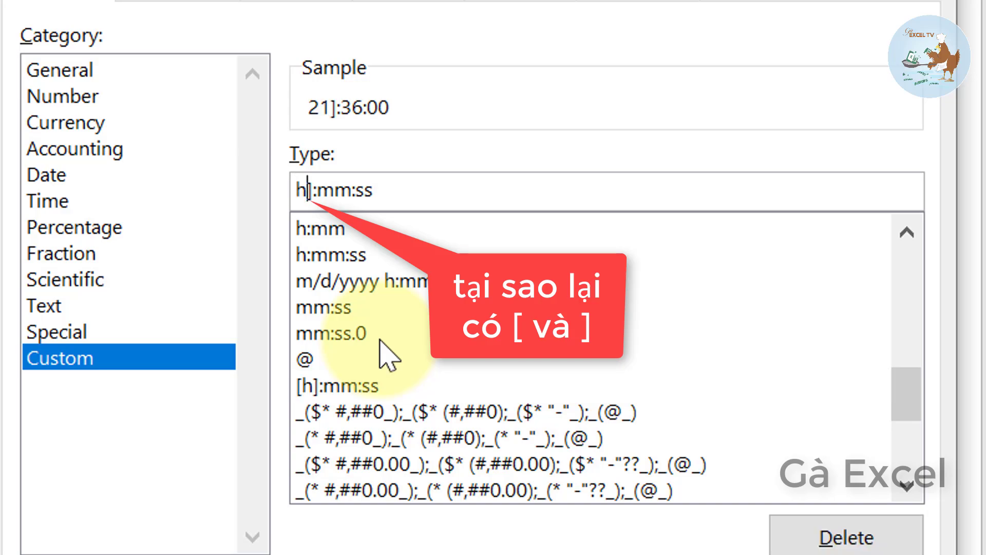
{"action": "key", "text": "BackSpace"}
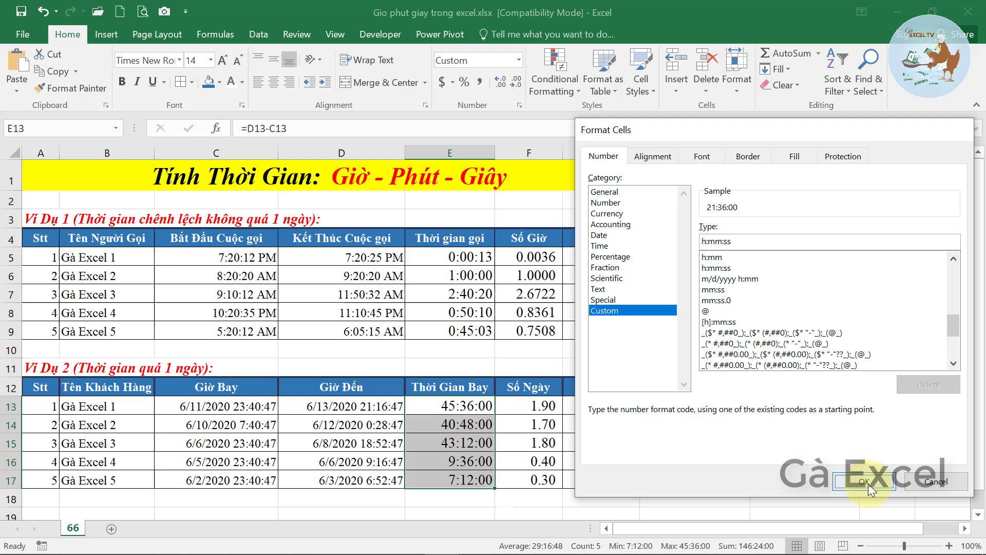
{"action": "left_click", "coordinate": [868, 484]}
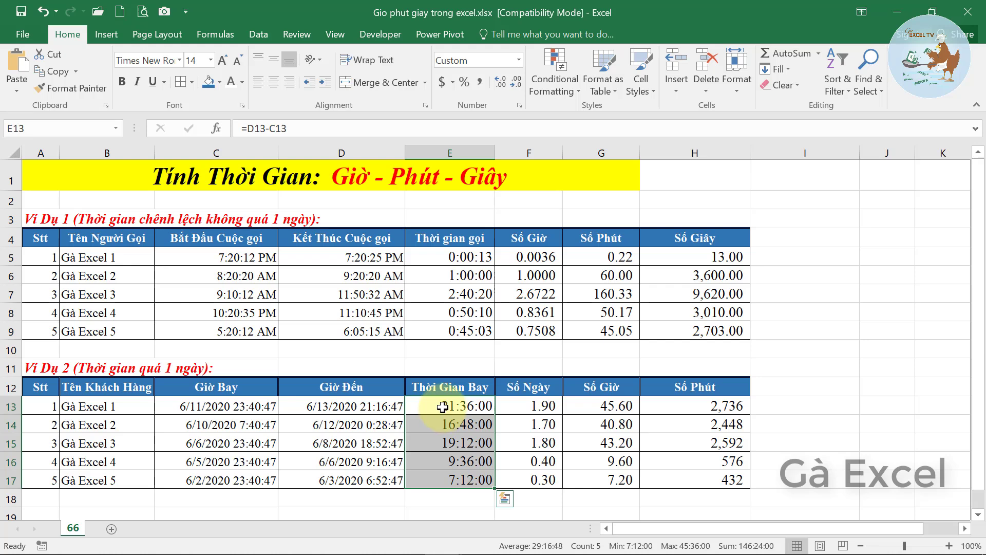
- Reapply the [h]:mm:ss custom format to E13:E17 so durations show 45:36:00, 40:48:00, etc
{"action": "right_click", "coordinate": [442, 407]}
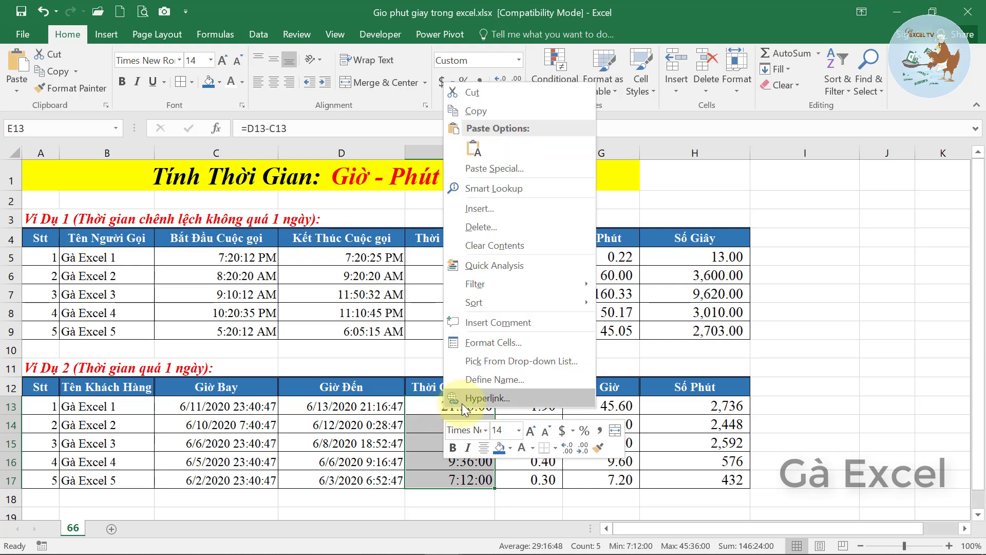
{"action": "left_click", "coordinate": [511, 340]}
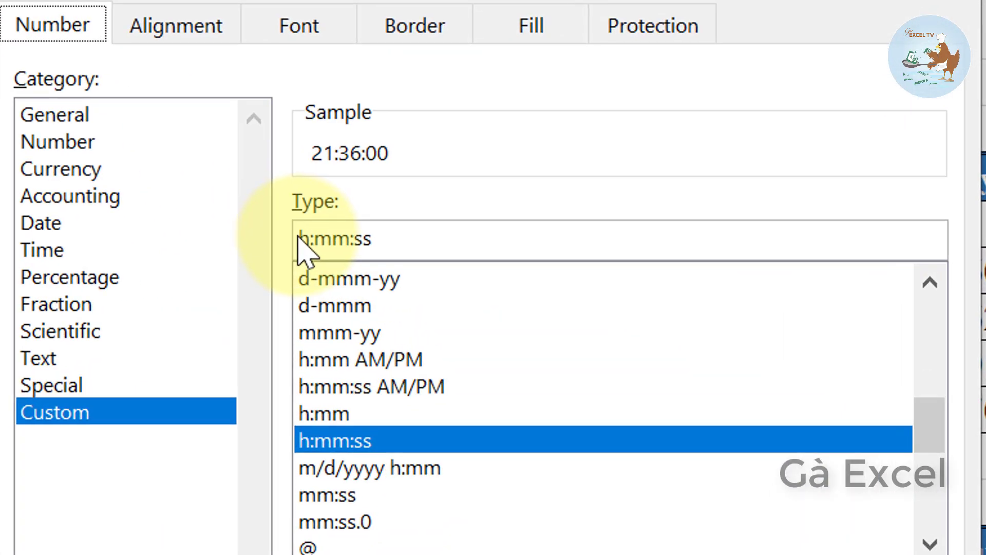
{"action": "left_click", "coordinate": [299, 237]}
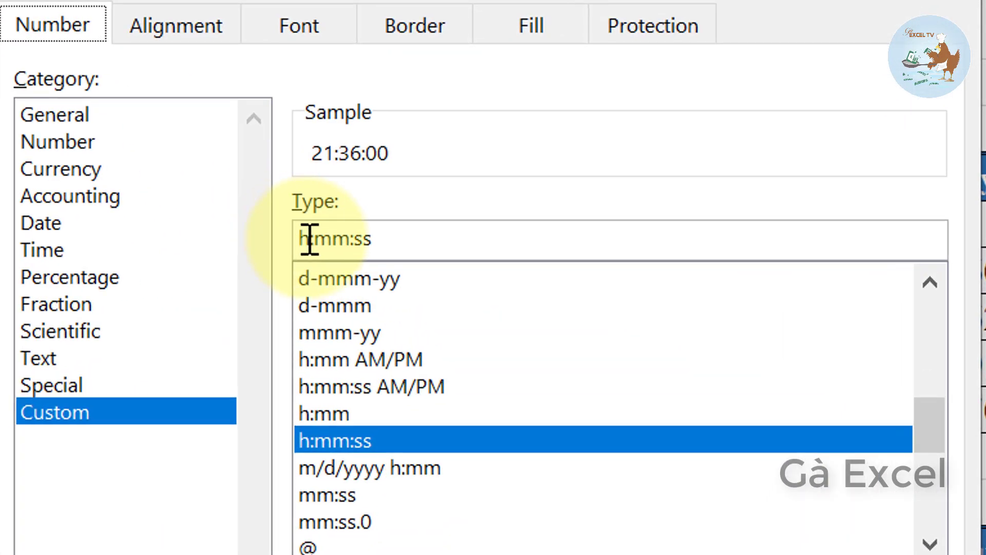
{"action": "type", "text": "["}
{"action": "key", "text": "Right"}
{"action": "type", "text": "]"}
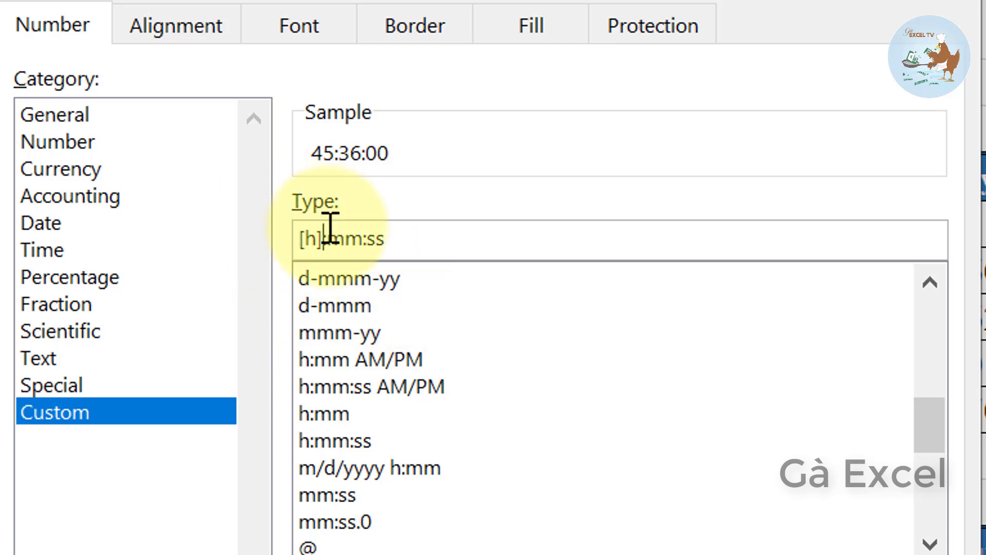
{"action": "left_click_drag", "start_coordinate": [300, 237], "coordinate": [315, 242]}
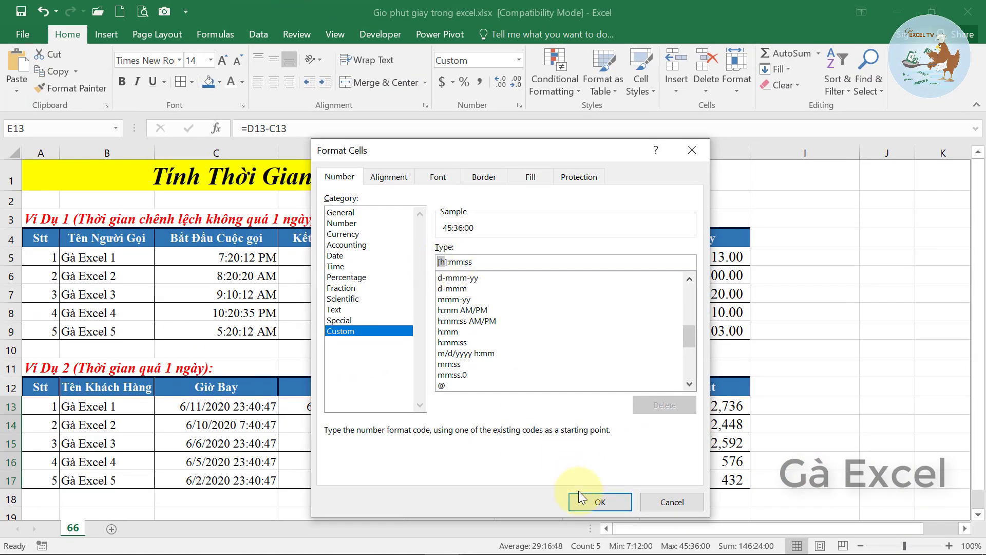
{"action": "left_click", "coordinate": [596, 502]}
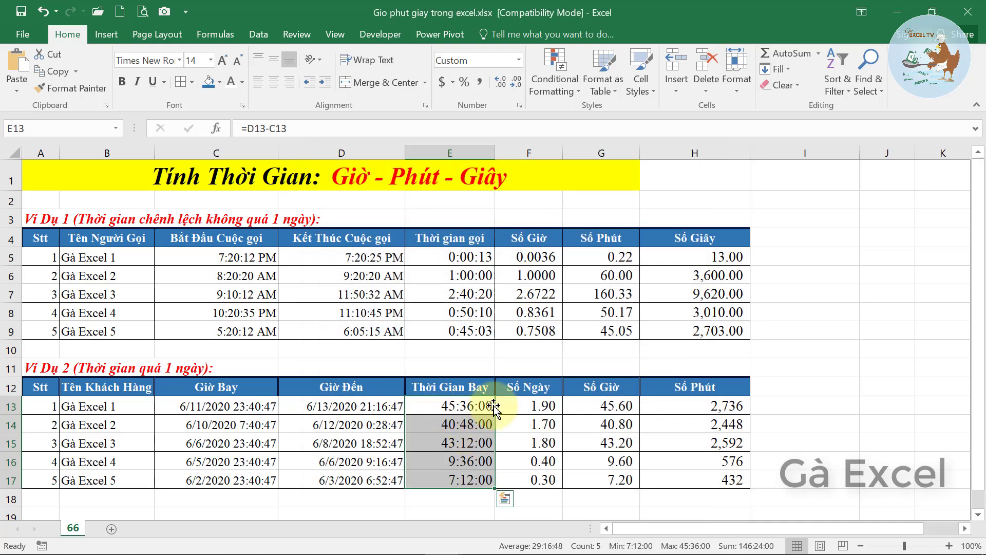
{"action": "left_click", "coordinate": [470, 460]}
{"action": "left_click", "coordinate": [460, 399]}
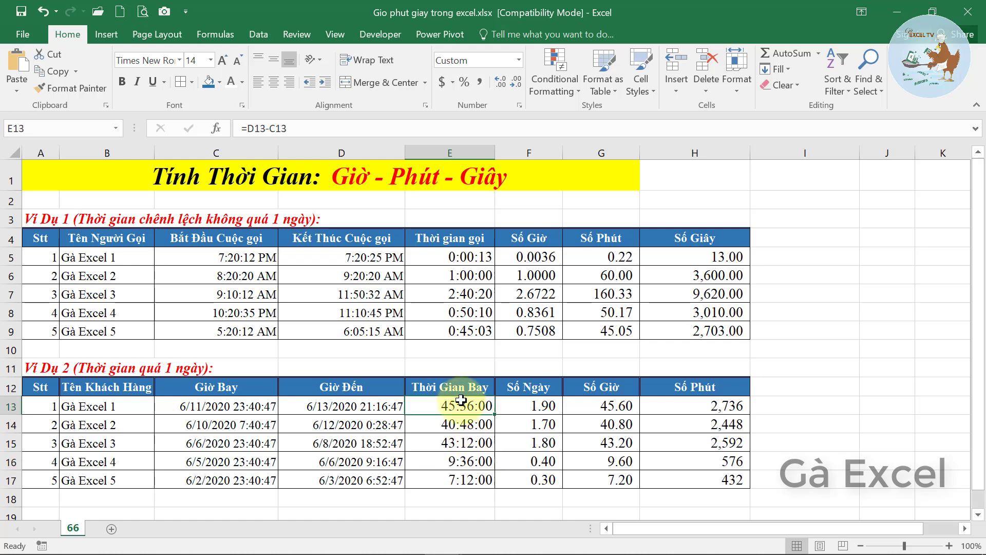